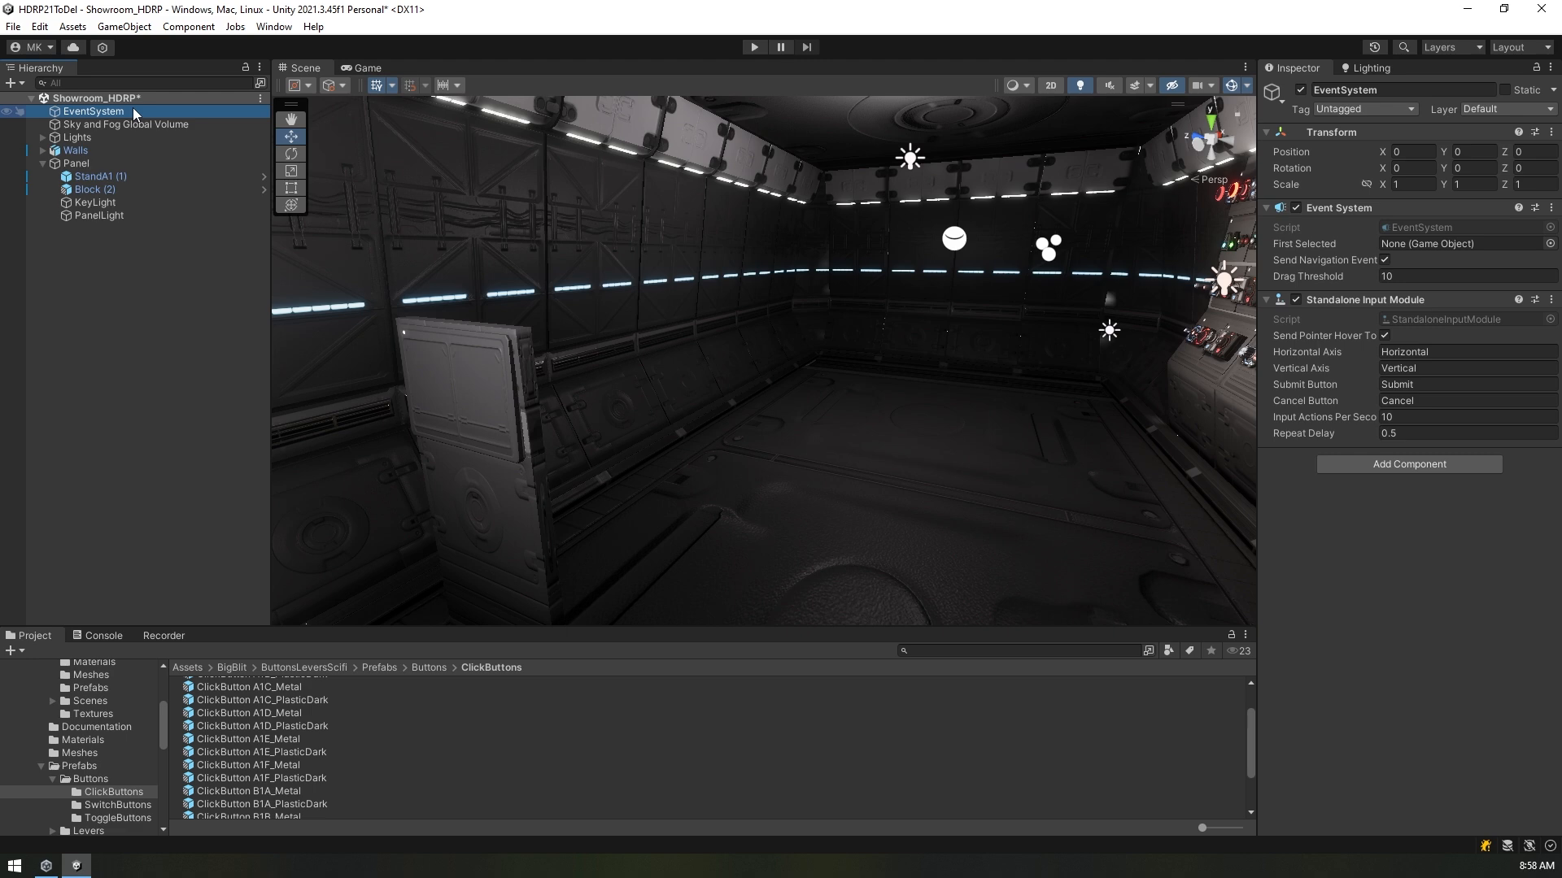
Step: Add the Player prefab from the ButtonsLeversScifi Demo/Prefabs folder to the scene near the block
scroll(106, 749, "up", 5)
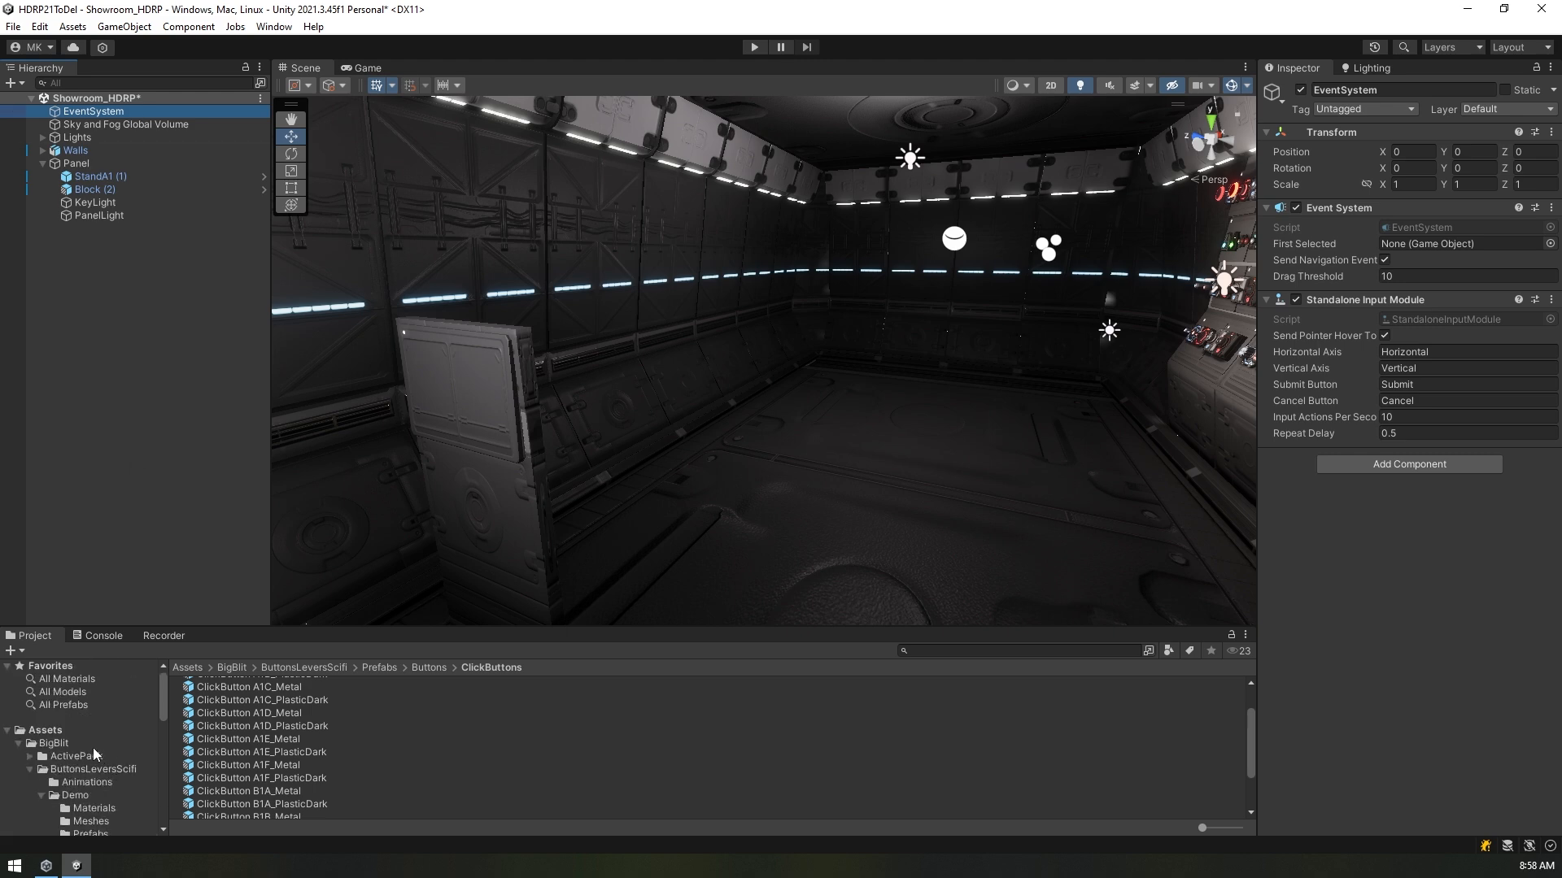
left_click(94, 746)
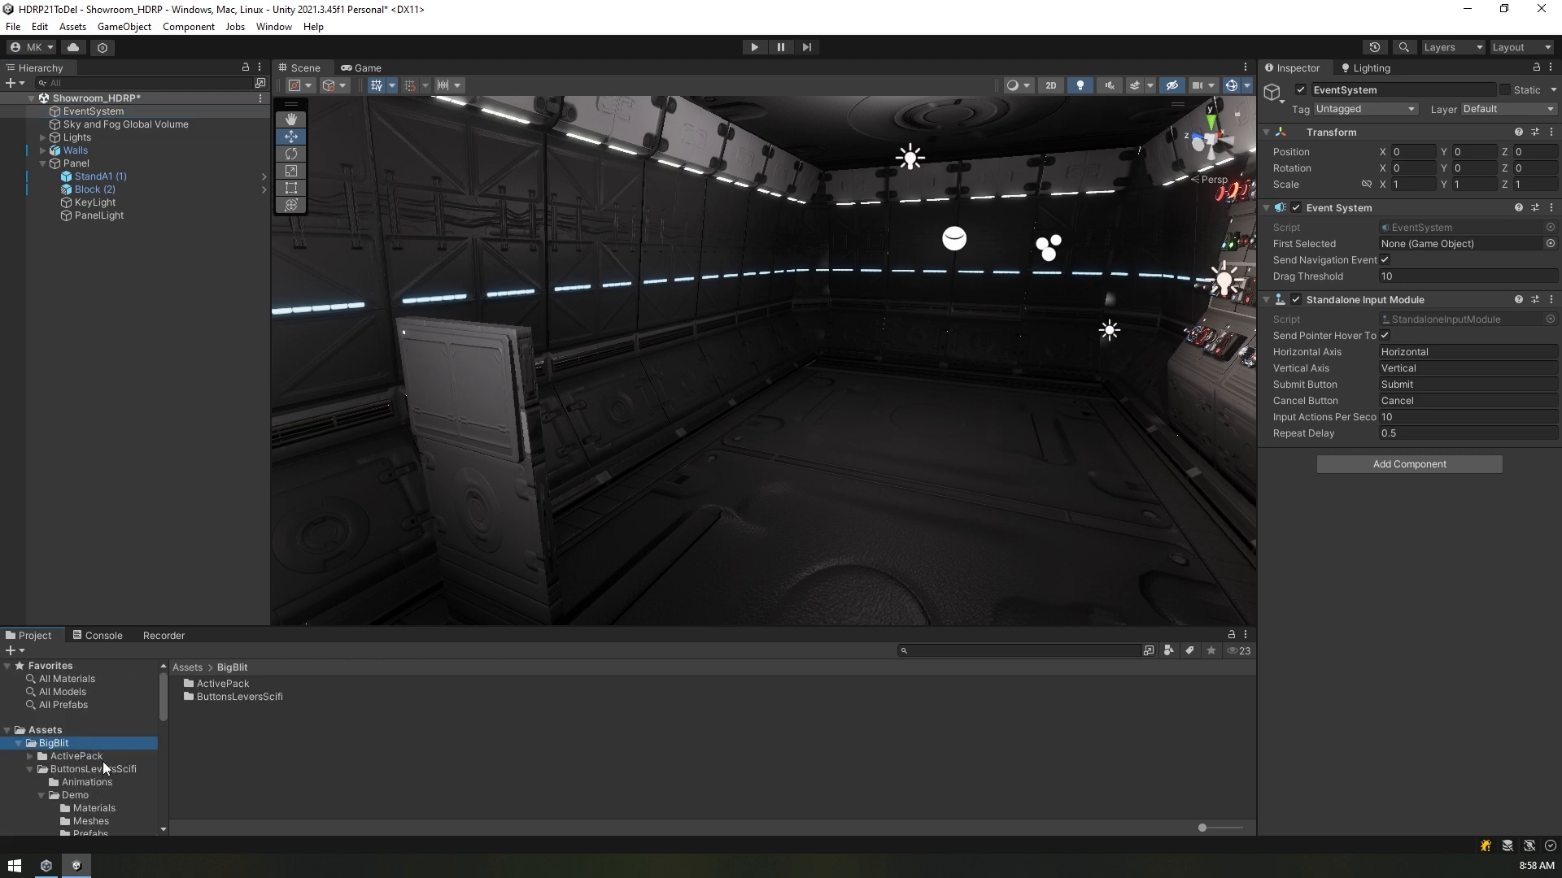
left_click(101, 768)
left_click(95, 790)
scroll(108, 763, "down", 3)
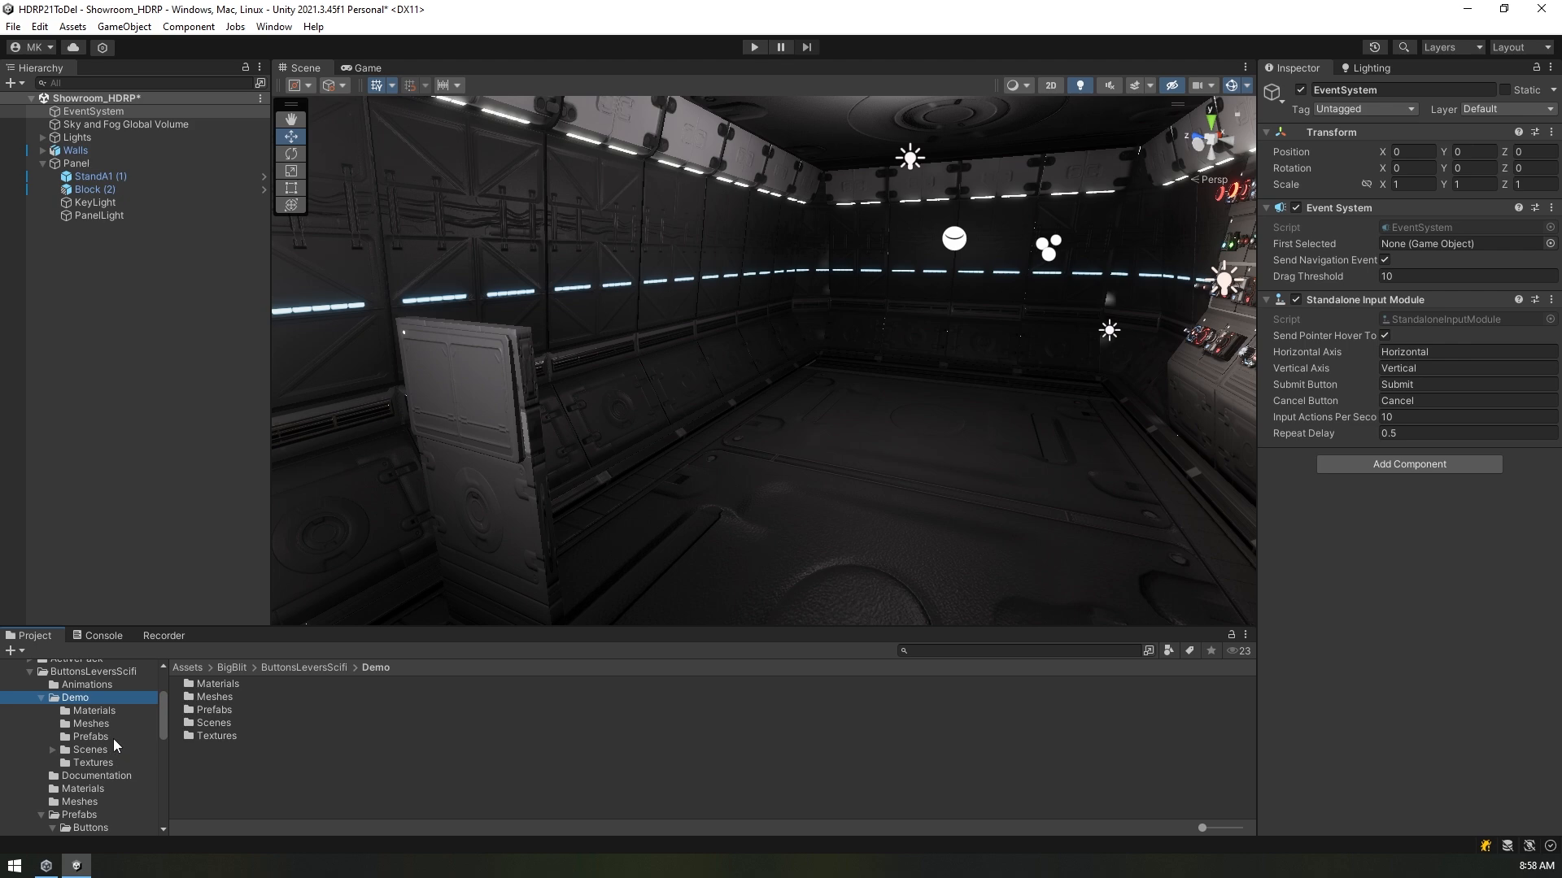
left_click(114, 737)
left_click_drag(218, 711, 470, 525)
Step: Rotate the Player to 90 on Y and move it to about X 5.113, Y 2.562, Z -3.995, facing the block
left_click_drag(497, 361, 514, 355)
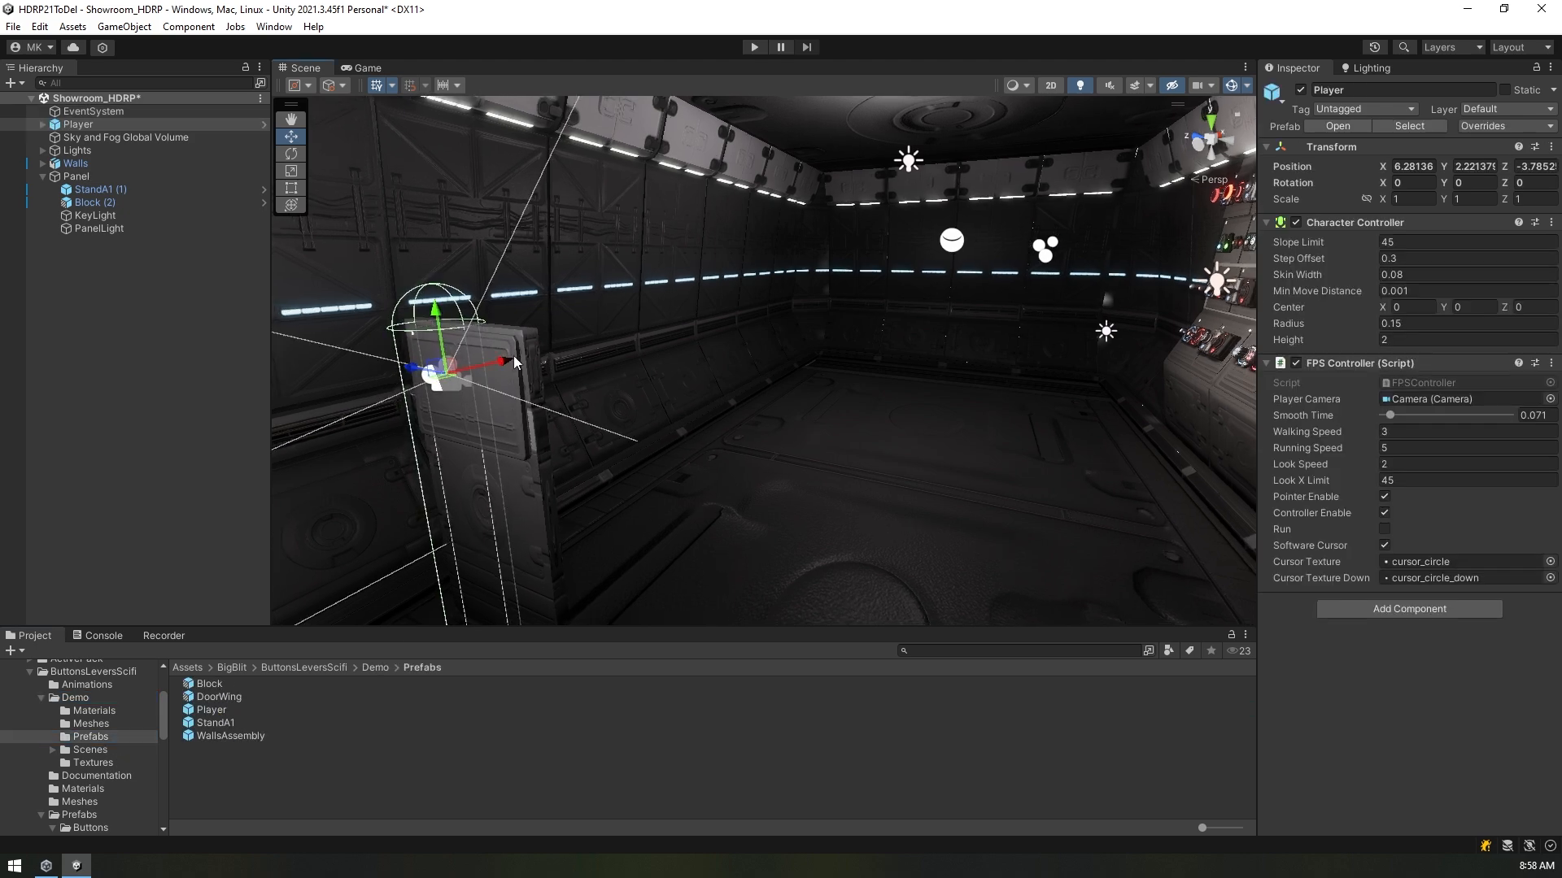
right_click_drag(514, 354, 407, 358)
key("e")
left_click_drag(690, 351, 611, 348)
key("w")
left_click_drag(746, 326, 469, 400)
left_click(366, 69)
left_click(305, 68)
key("e")
key("w")
left_click_drag(443, 315, 421, 205)
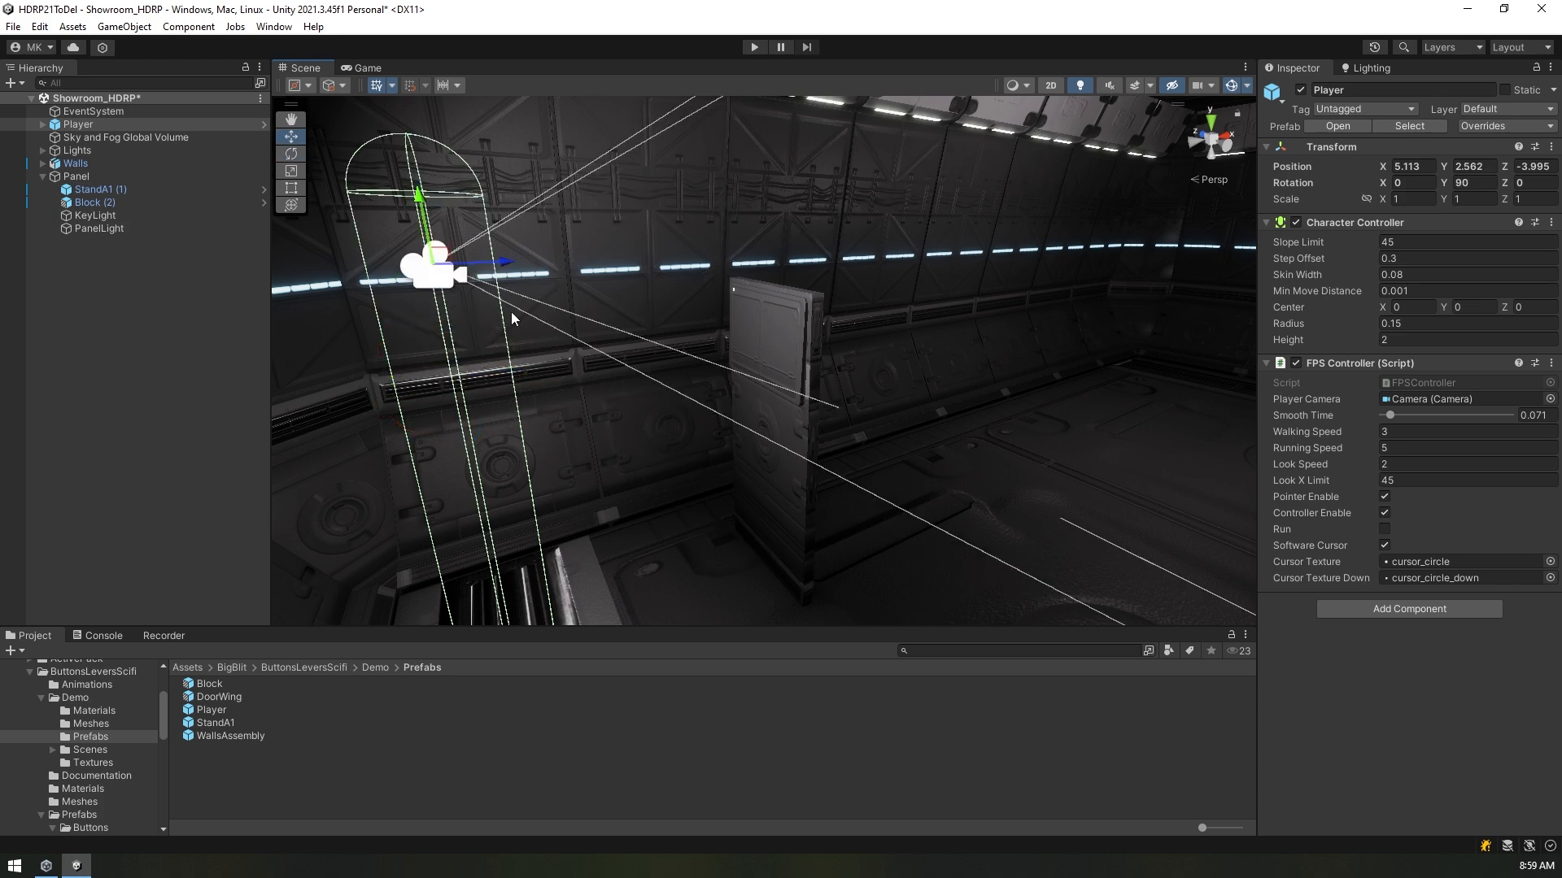
right_click_drag(512, 317, 561, 305)
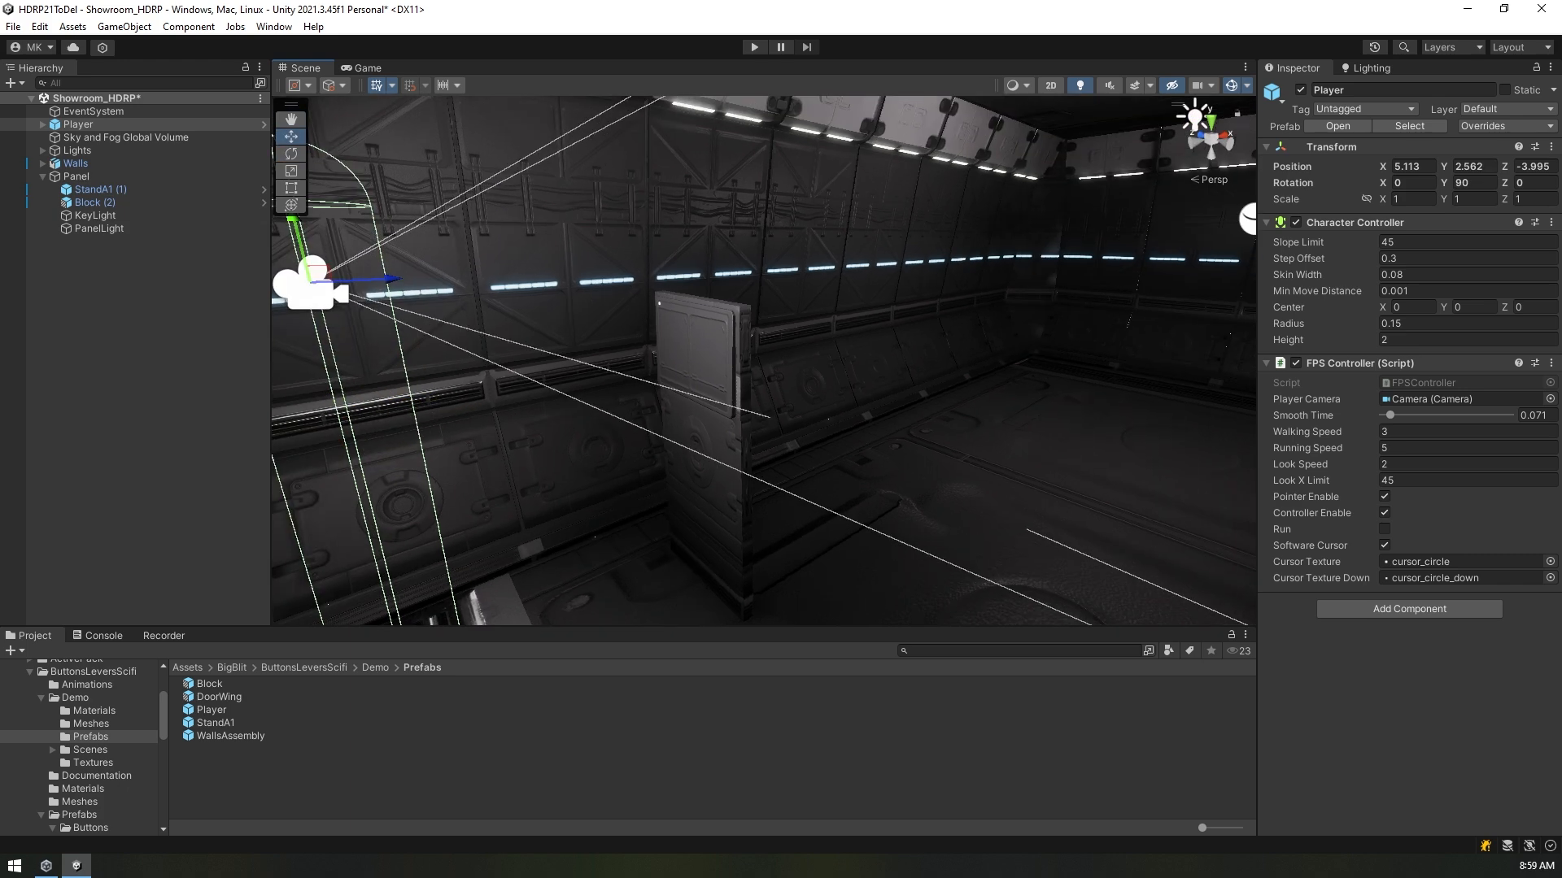
Step: Expand the Player object and examine its child Camera's components, including the Physics Raycaster
left_click(31, 123)
left_click(42, 124)
left_click(92, 137)
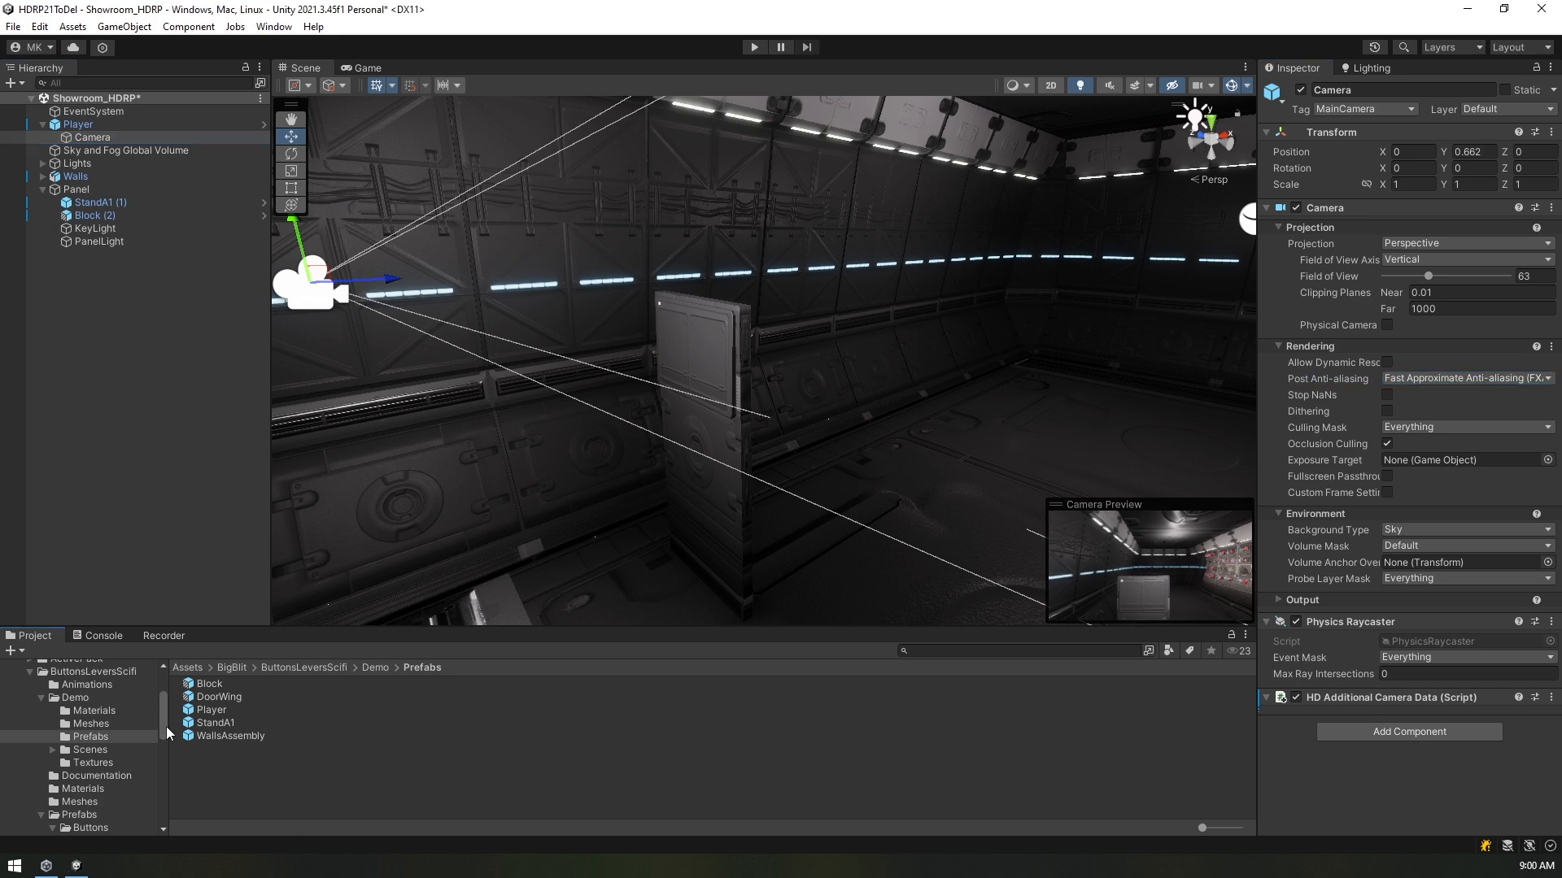
Step: Add the ClickButton A1A_Metal prefab from the Prefabs/Buttons/ClickButtons folder to the scene at the block
left_click_drag(166, 726, 154, 740)
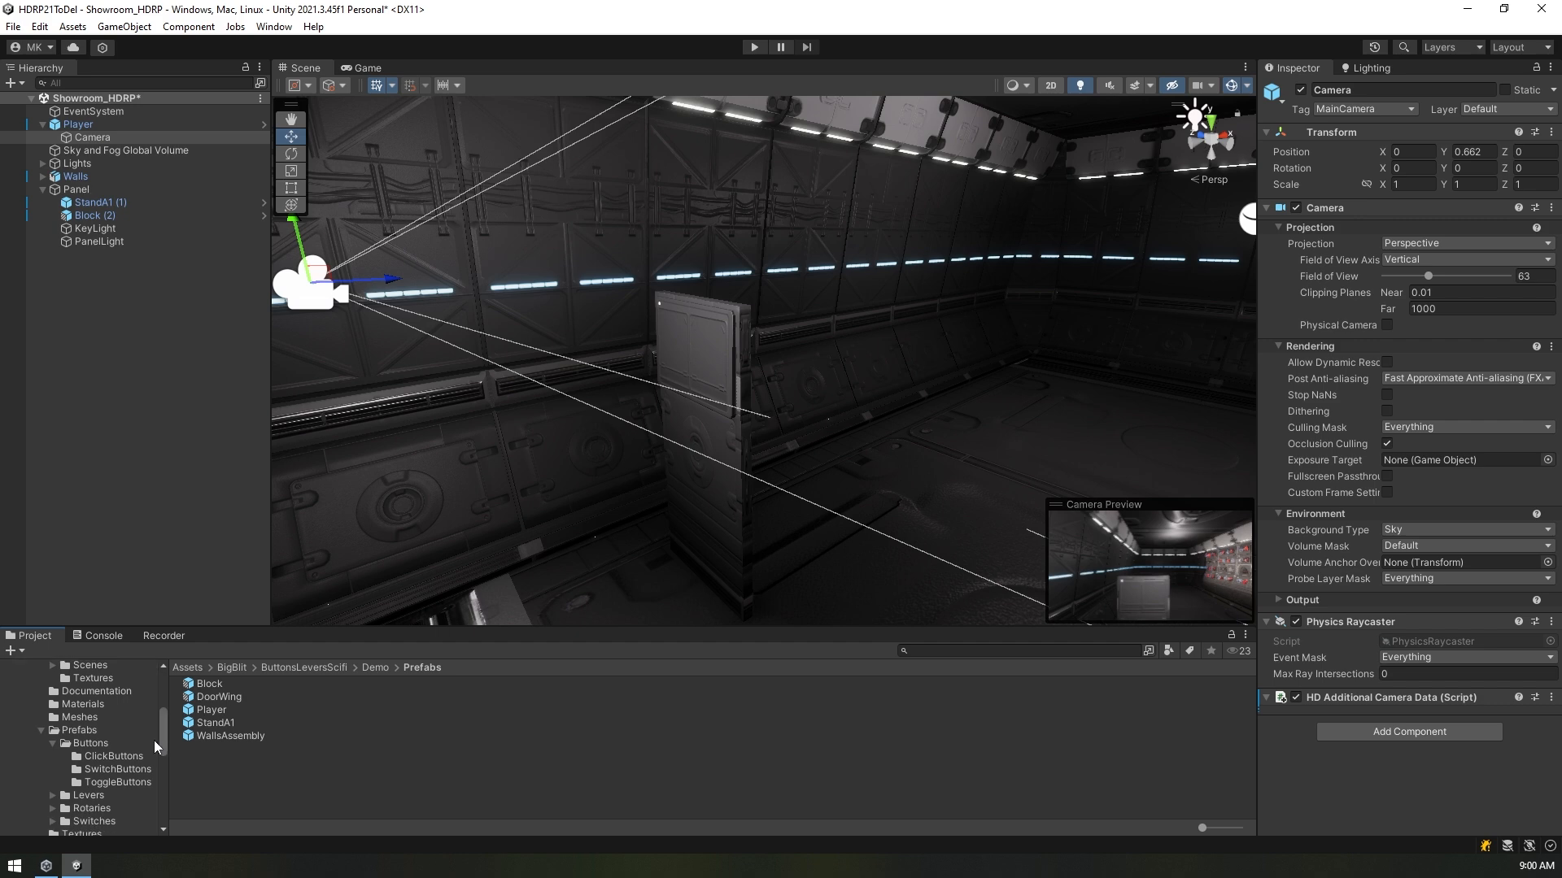
left_click(74, 747)
scroll(109, 757, "down", 2)
scroll(113, 750, "up", 2)
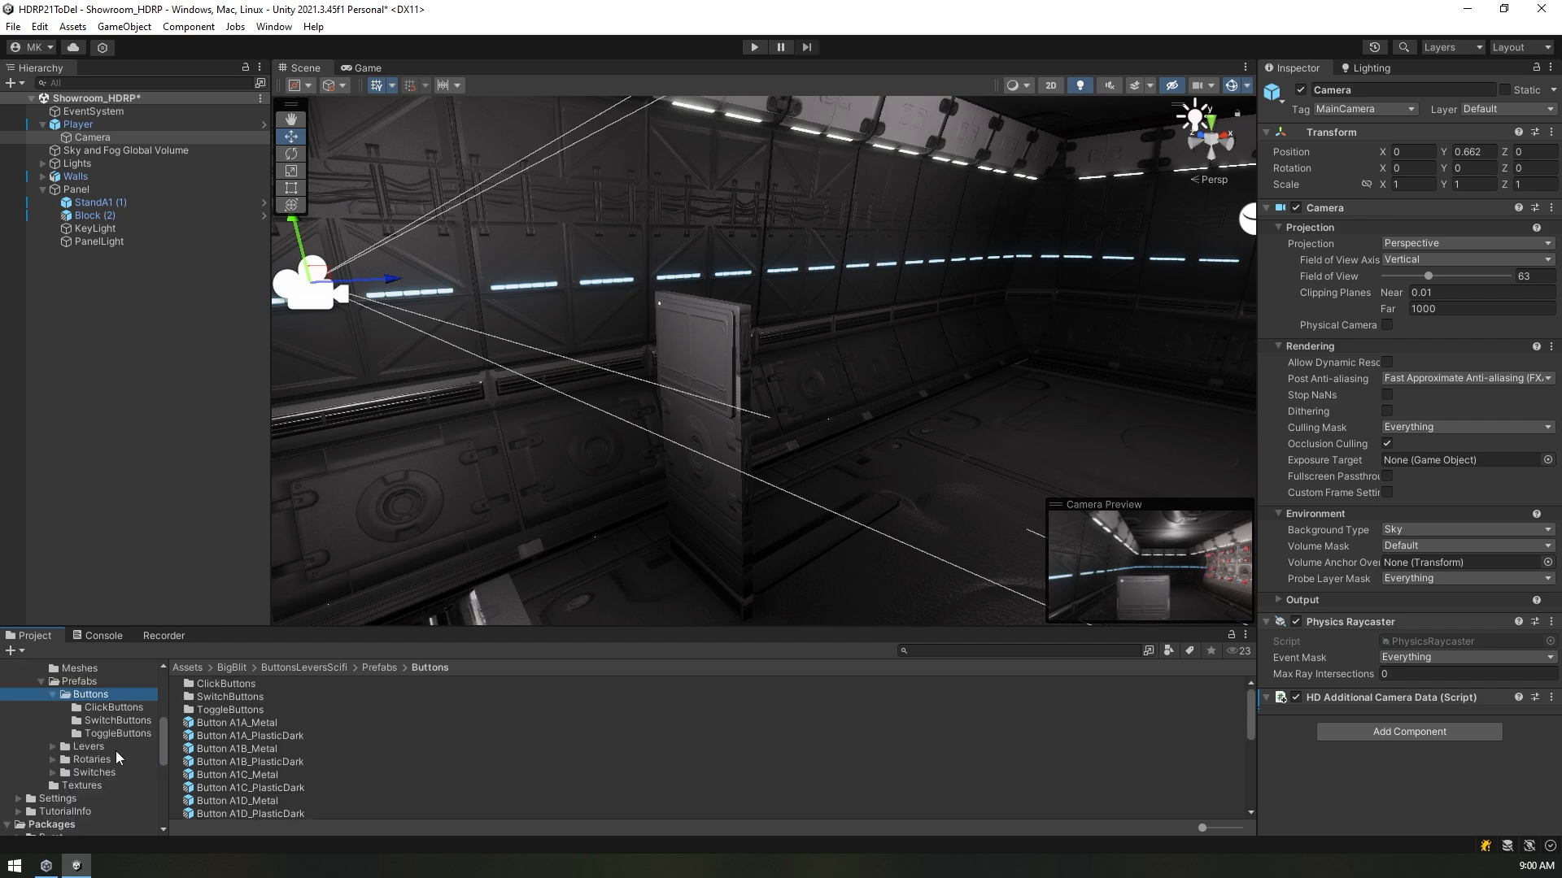
left_click(122, 734)
left_click(114, 707)
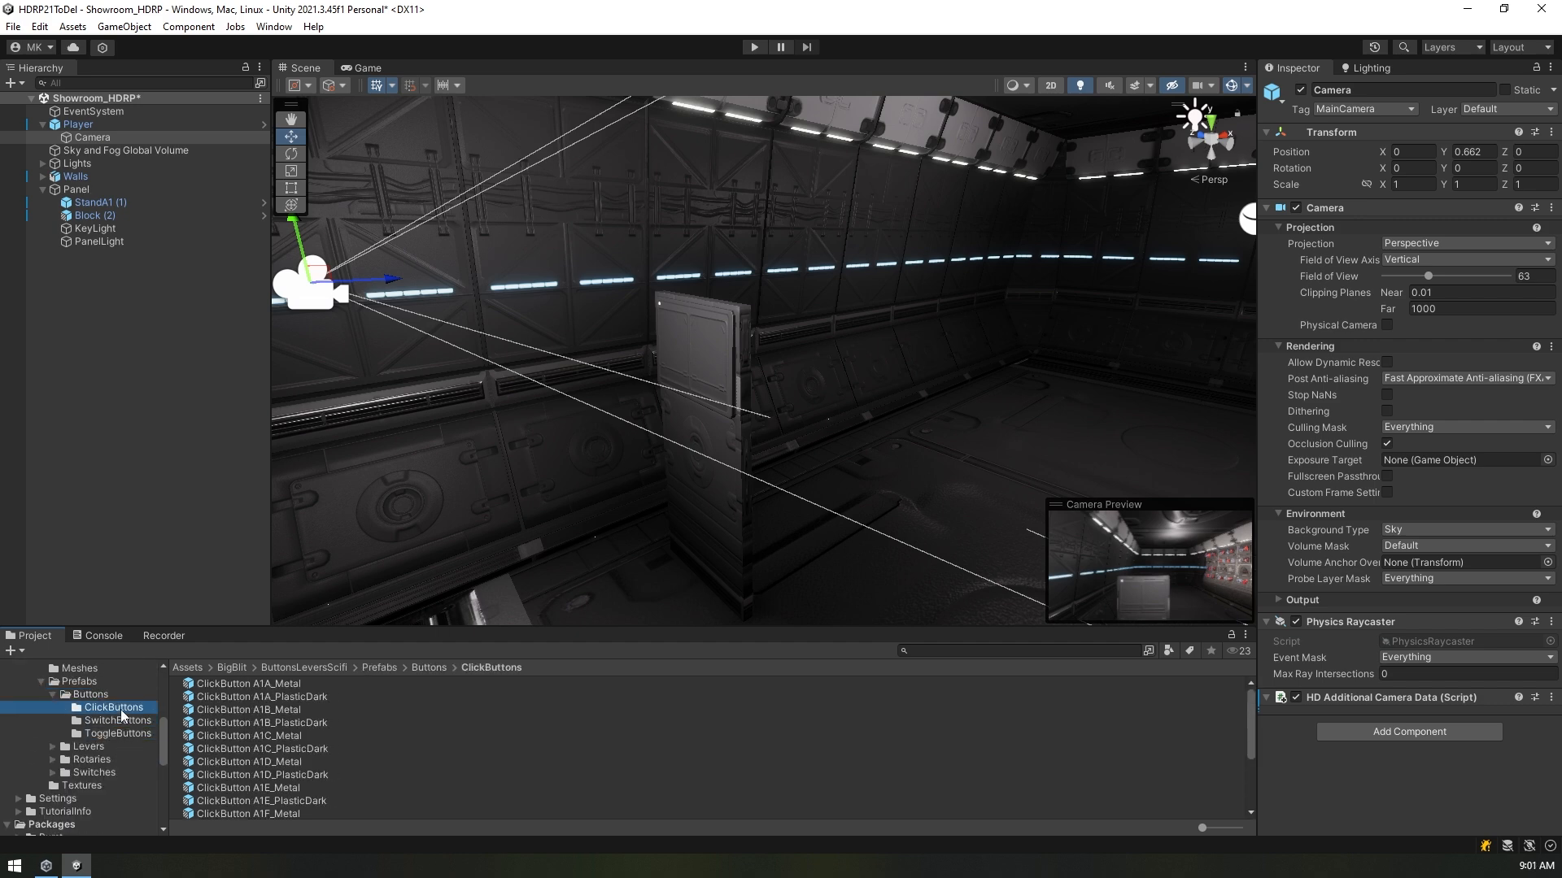
left_click_drag(301, 685, 812, 413)
Step: Position the new button on the block's upper front panel at about X 6.24, Y 2.875, Z -3.913
right_click_drag(812, 413, 757, 455)
key("w")
left_click_drag(742, 472, 620, 207)
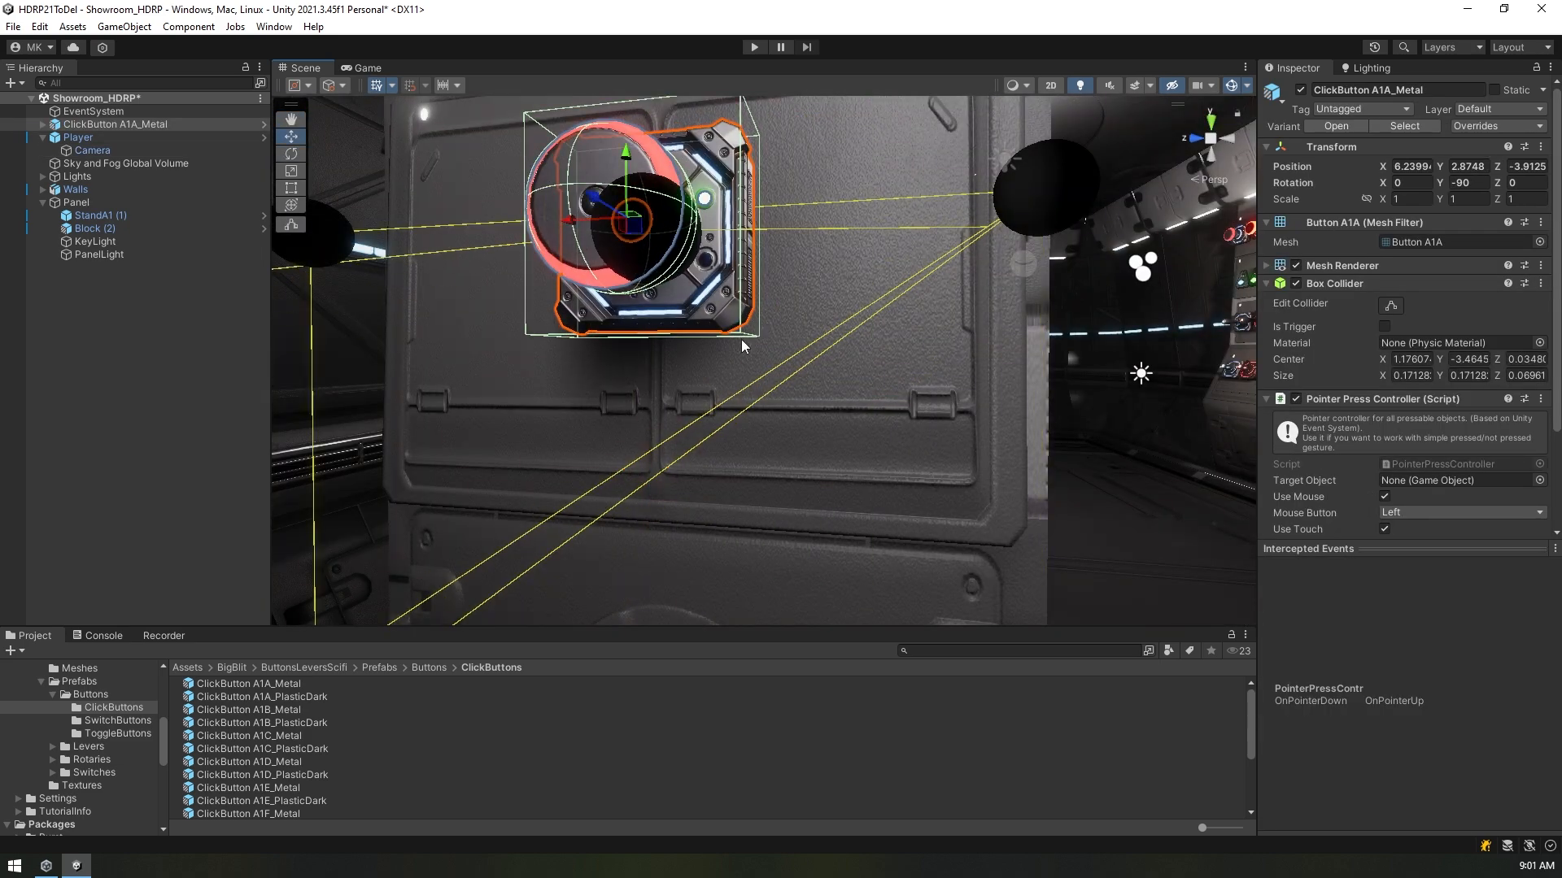
right_click_drag(742, 344, 655, 371)
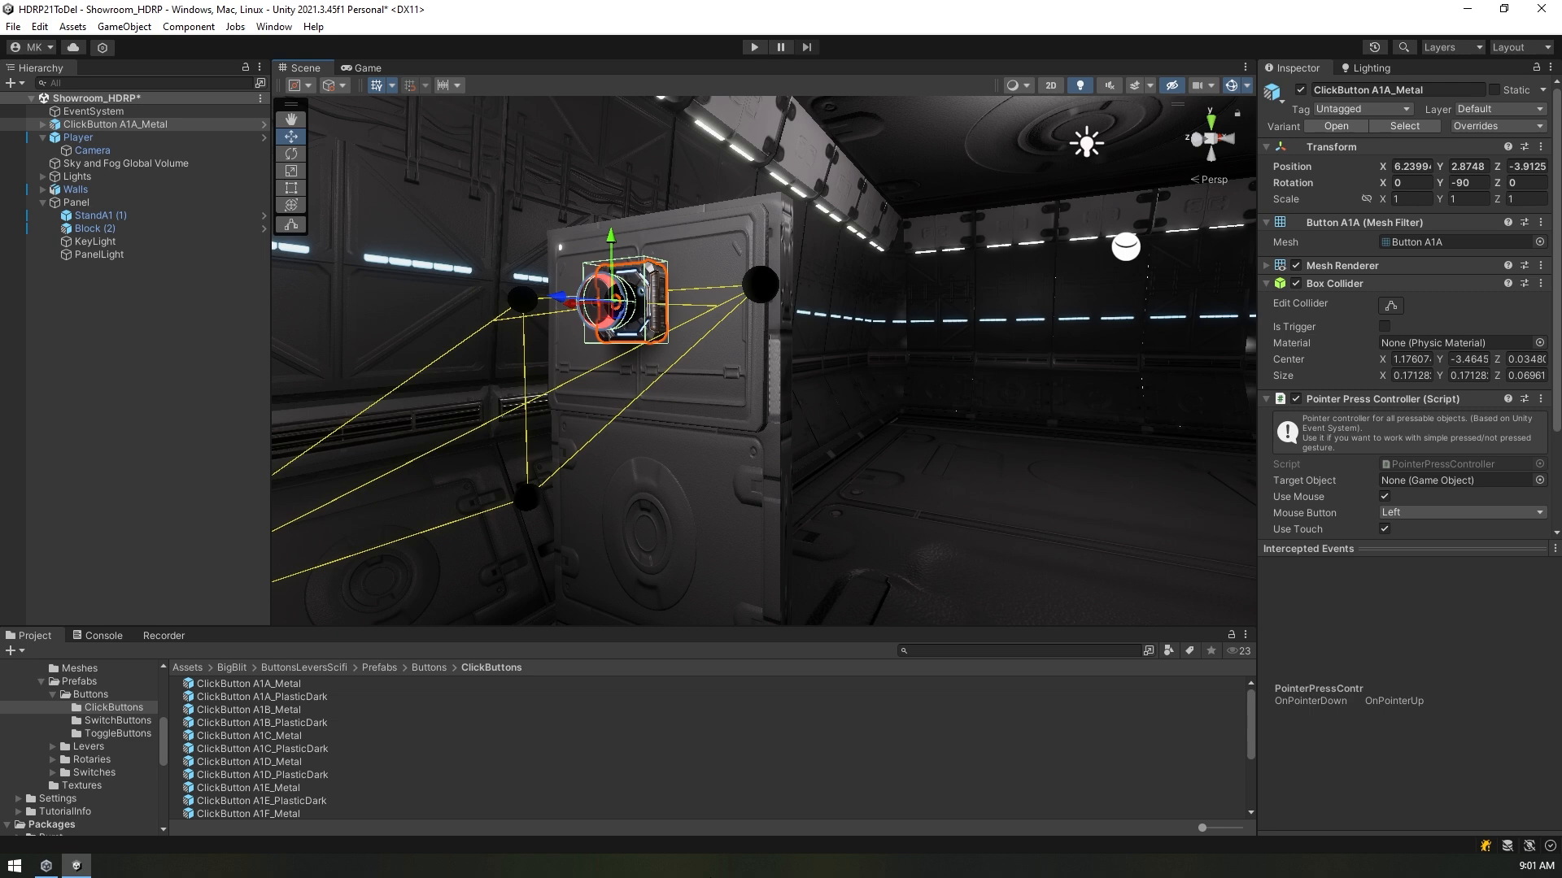
Step: Shrink the Intercepted Events preview and examine ClickButton A1A_Metal's Box Collider and Pointer Press Controller
left_click(148, 125)
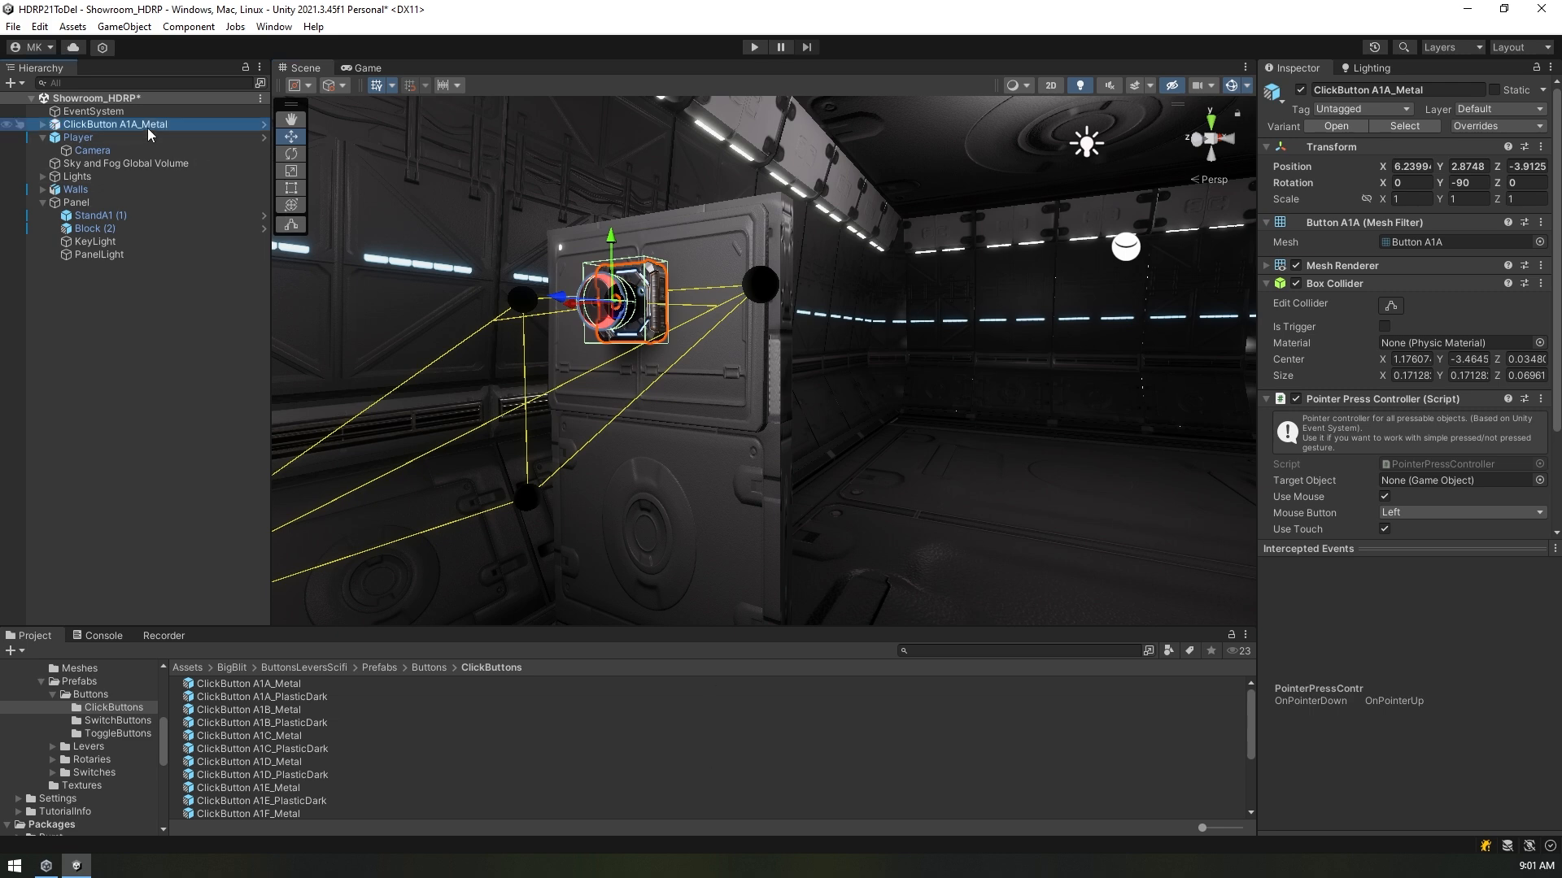
scroll(1359, 426, "down", 1)
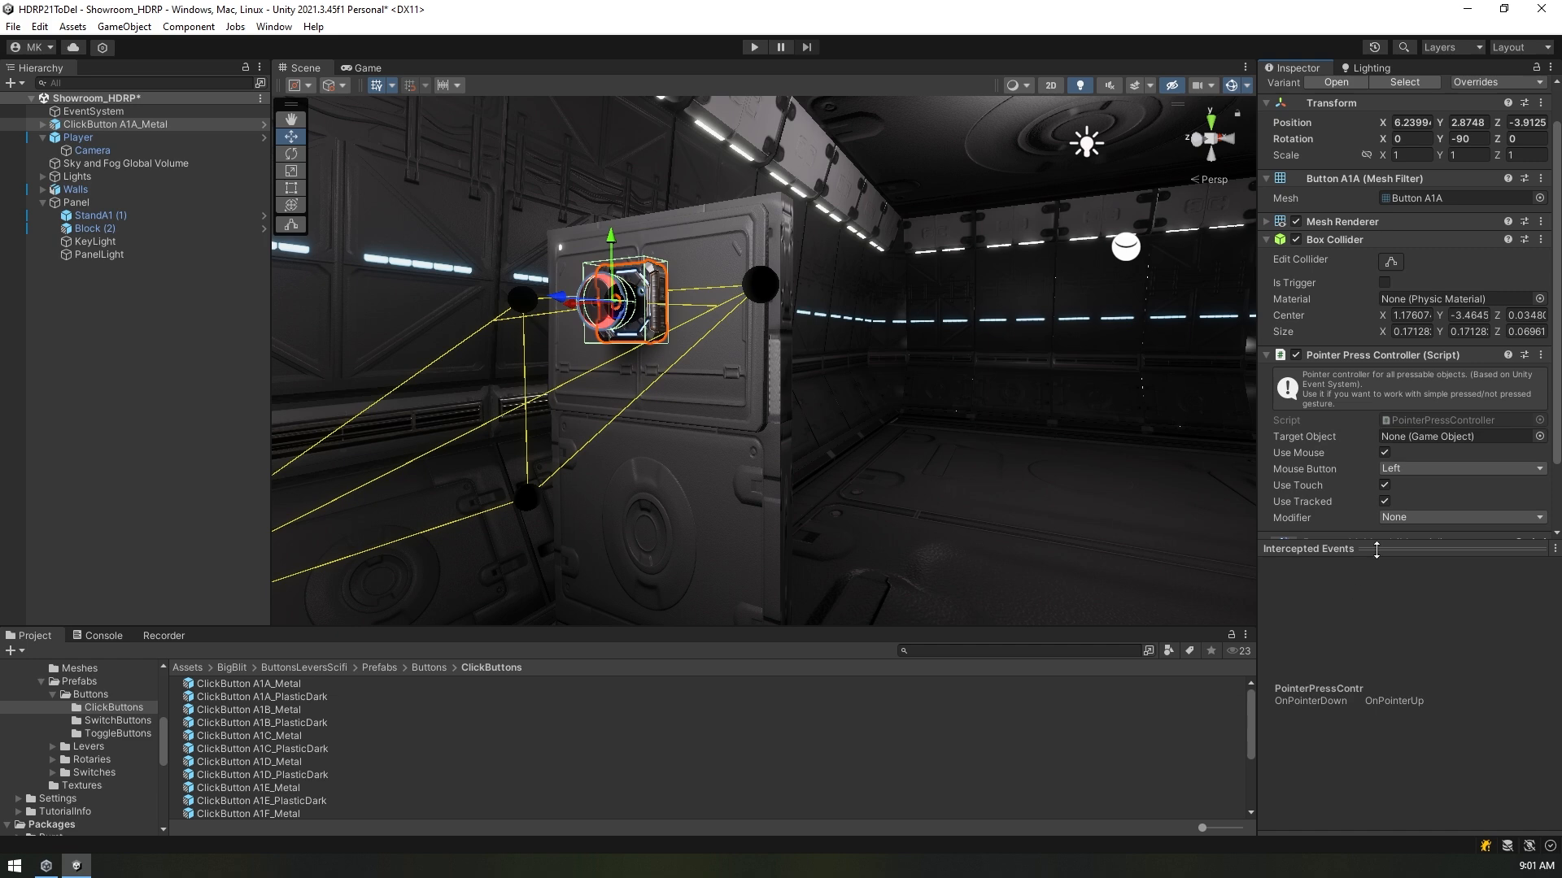
left_click_drag(1378, 549, 1399, 793)
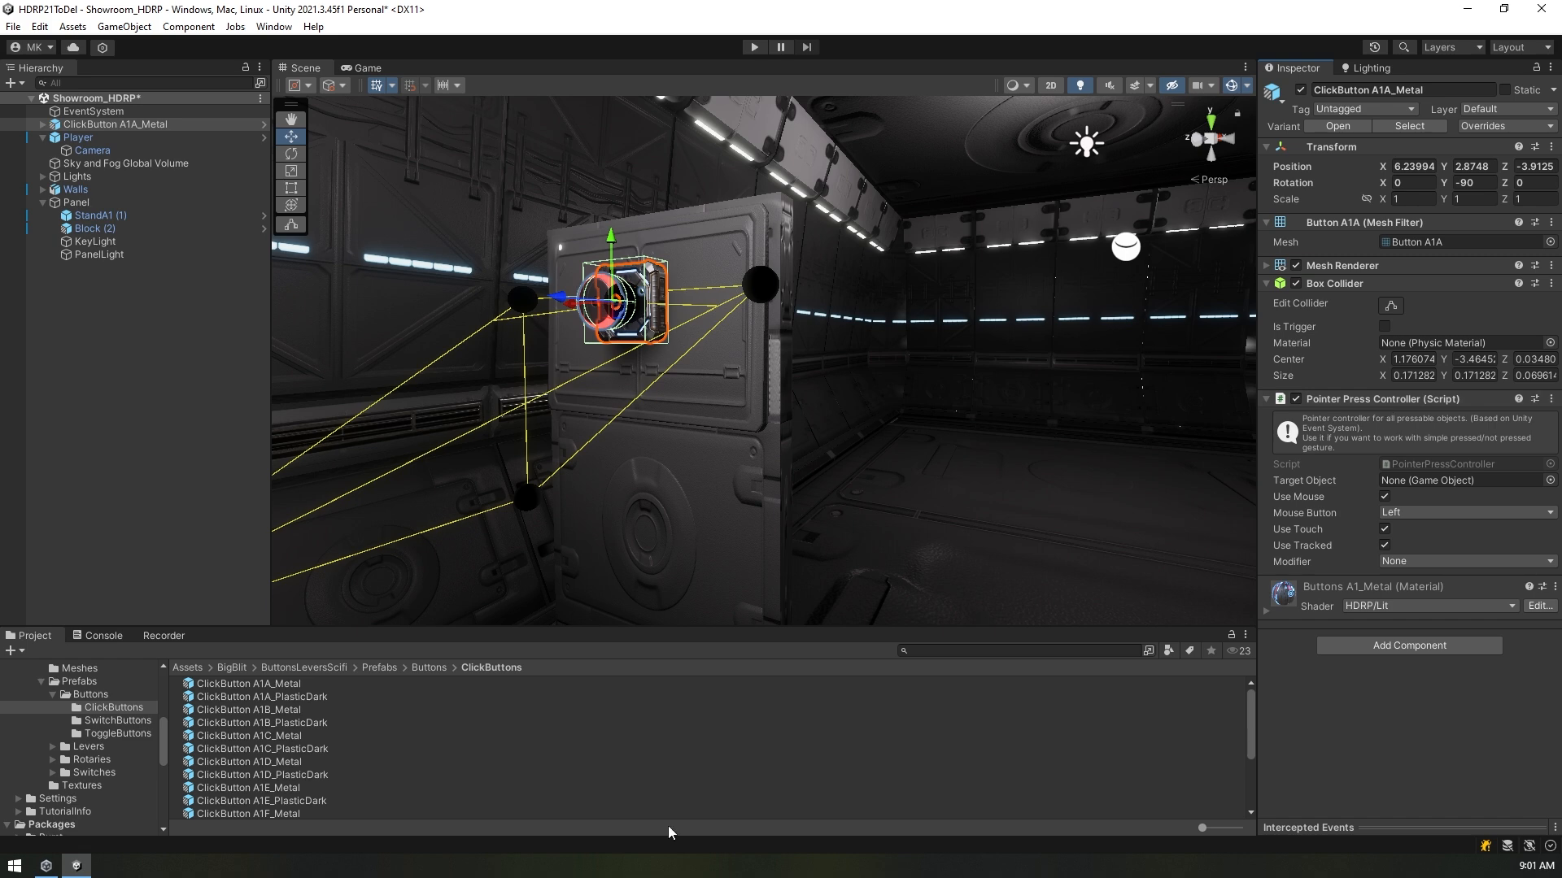
Step: Expand ClickButton A1A_Metal and examine the components of its ButtonHandle A1A_Metal child, from the Animator through the Clickable Event Trigger
left_click(46, 125)
left_click(44, 124)
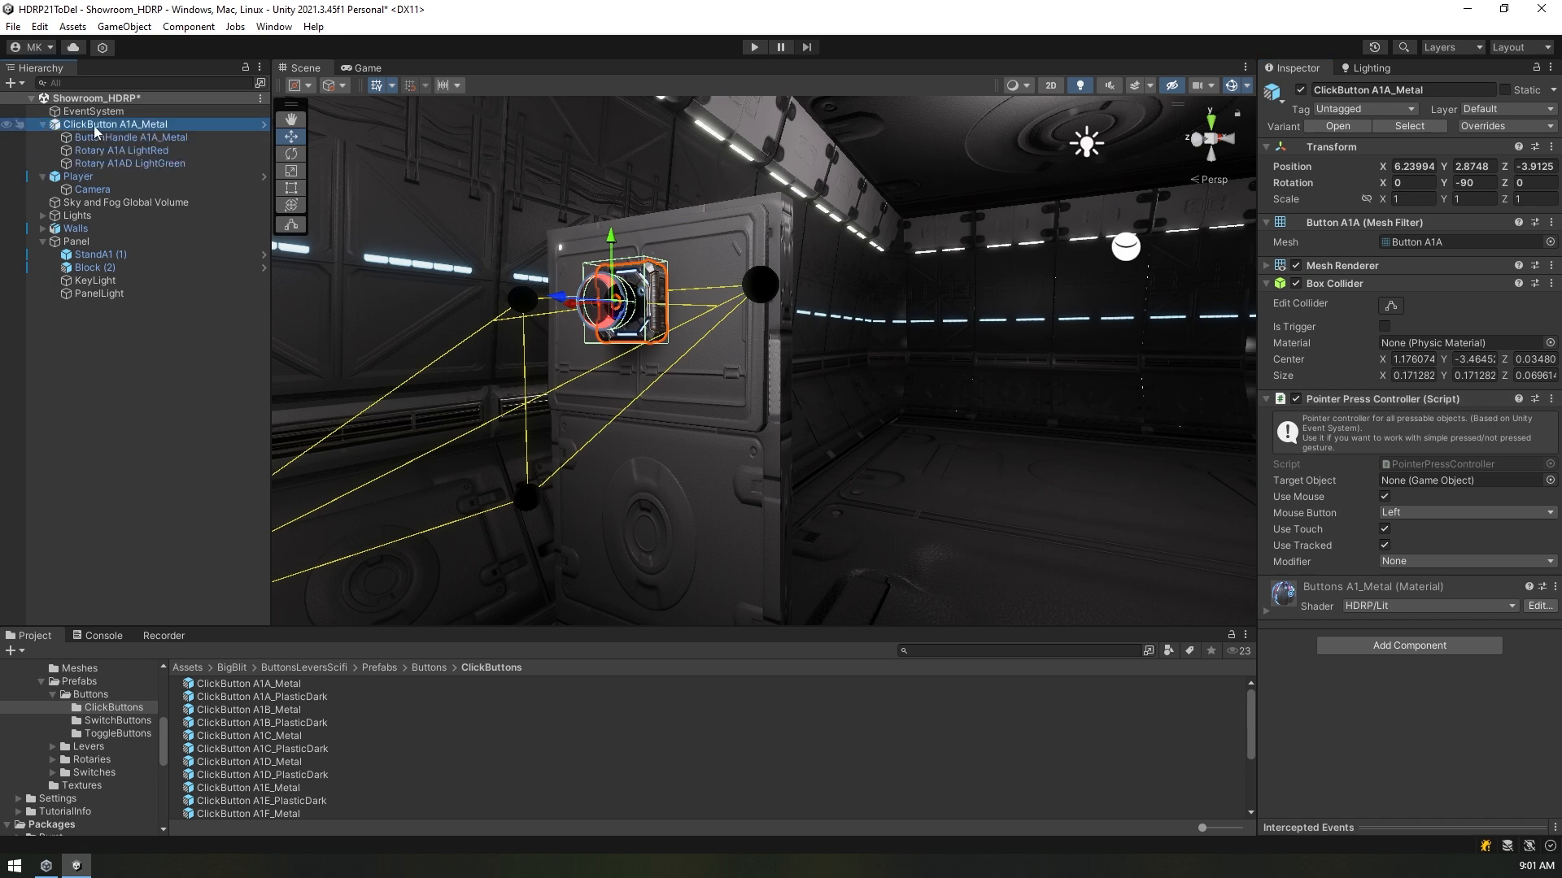
left_click(143, 137)
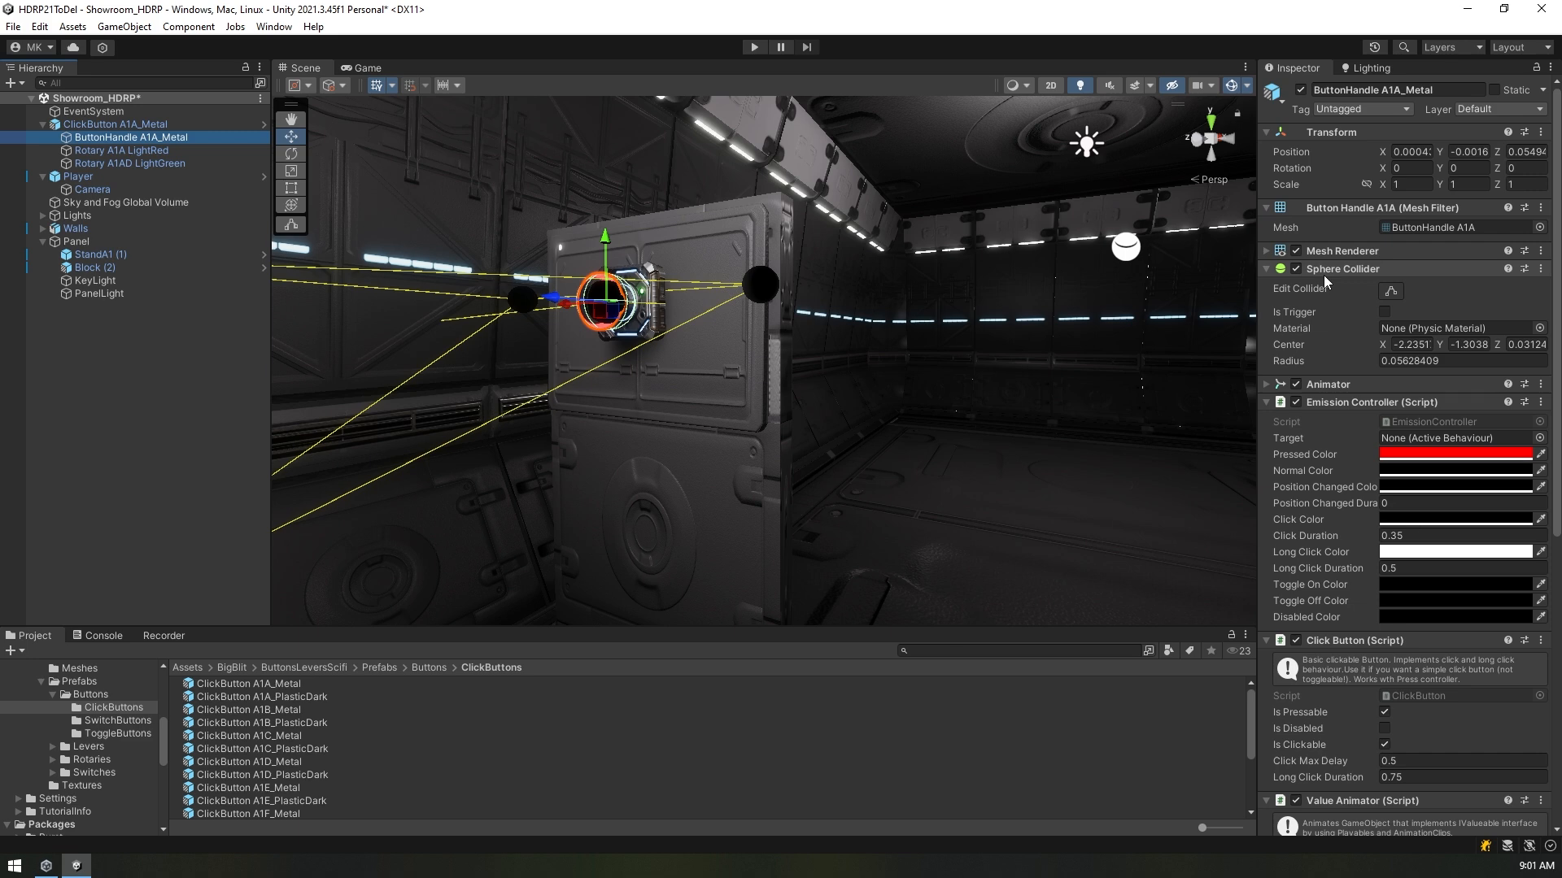
left_click(1267, 382)
scroll(1344, 374, "down", 1)
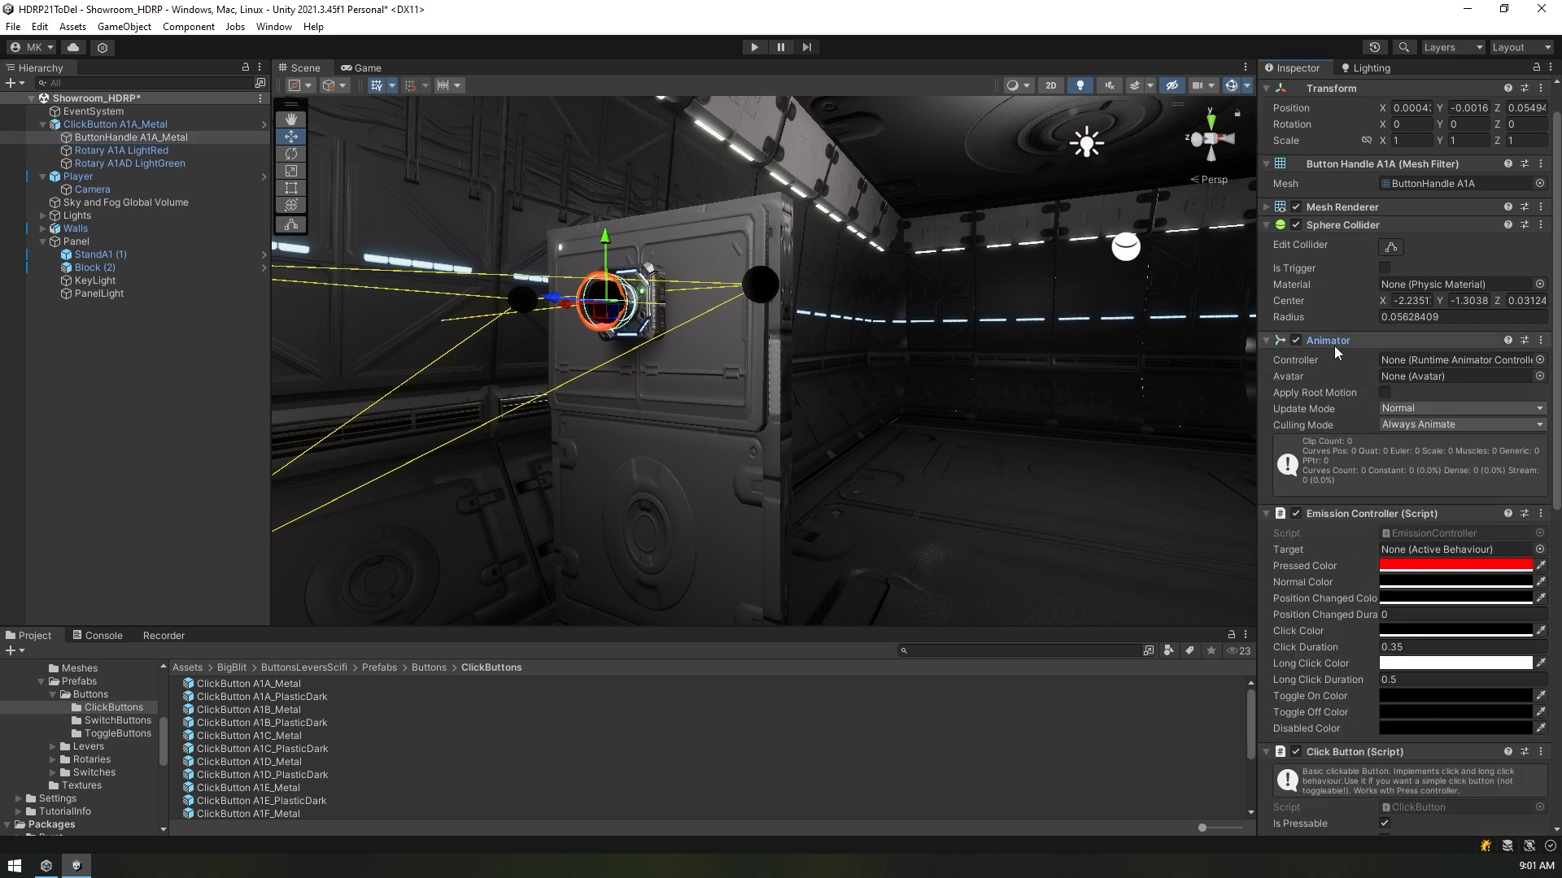
scroll(1334, 348, "down", 1)
scroll(1326, 325, "down", 3)
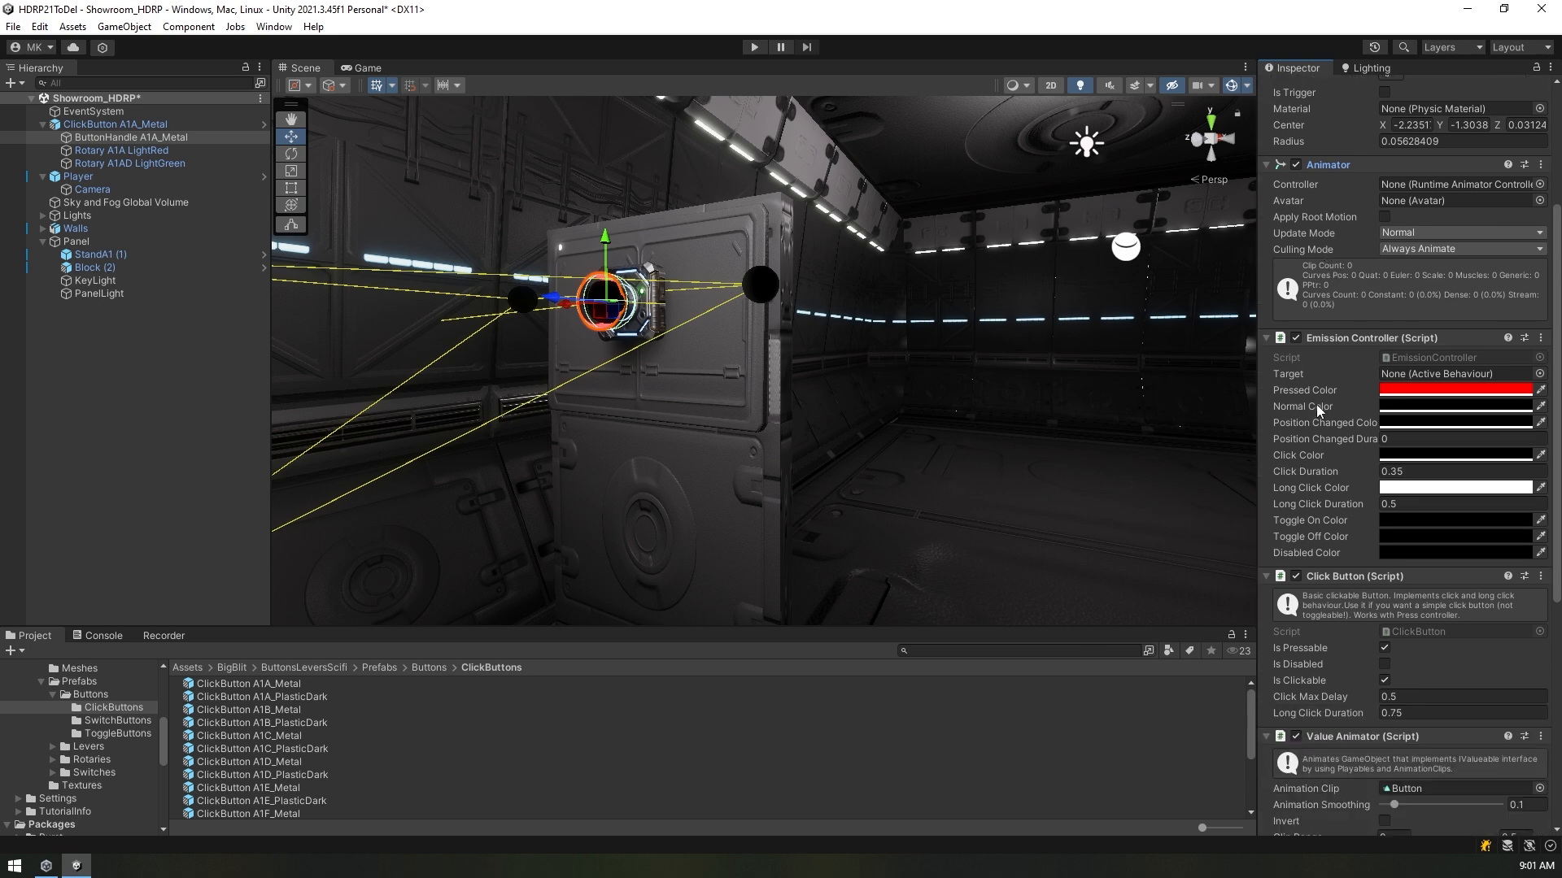
scroll(1316, 403, "down", 1)
scroll(1321, 389, "down", 4)
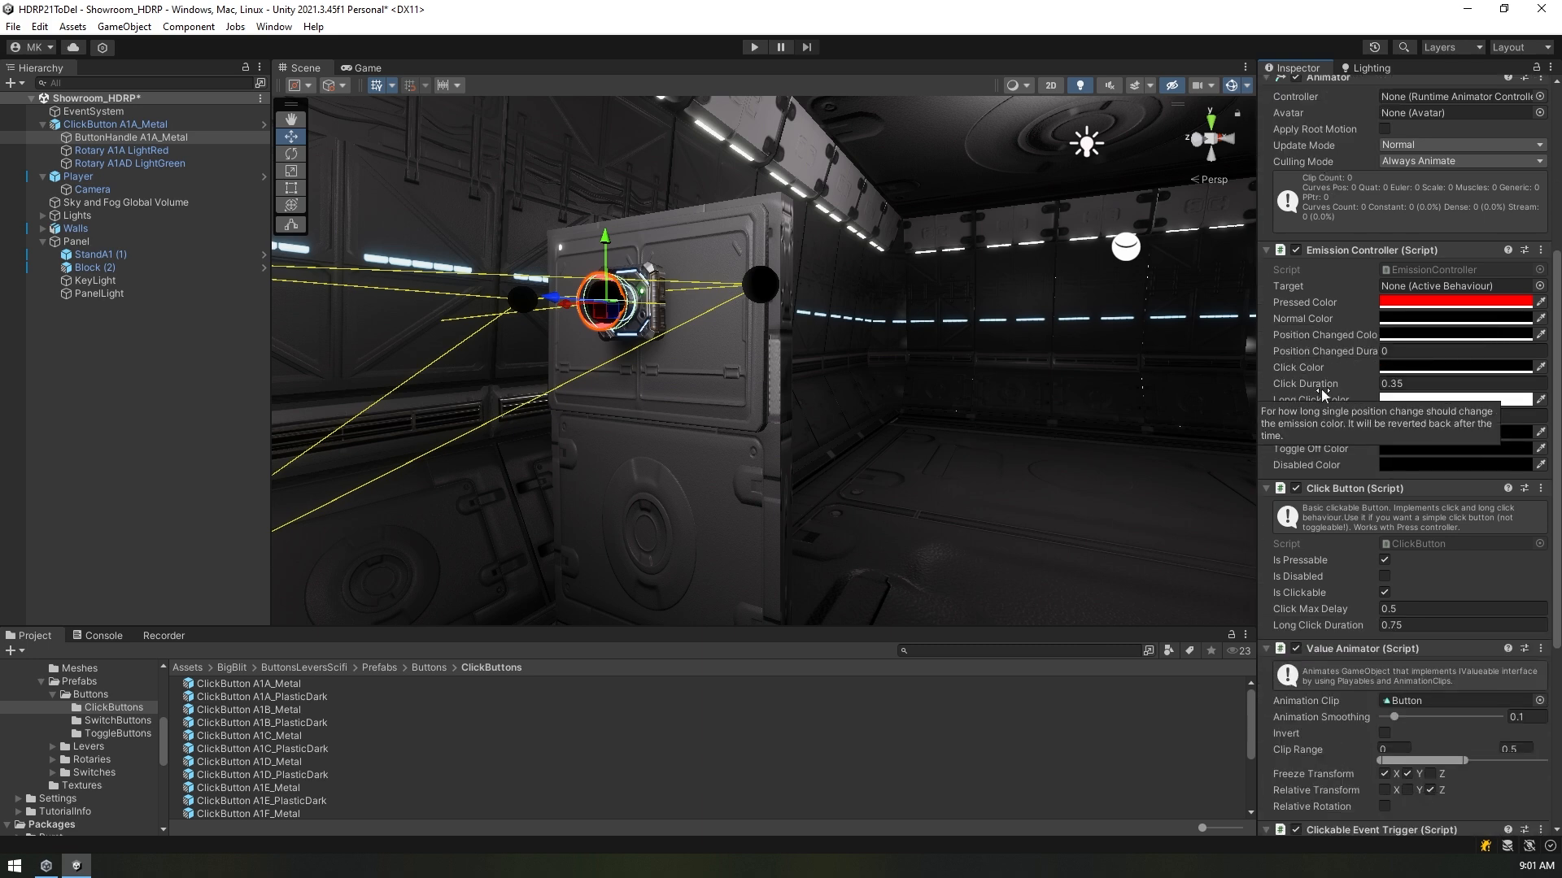
scroll(1323, 379, "down", 2)
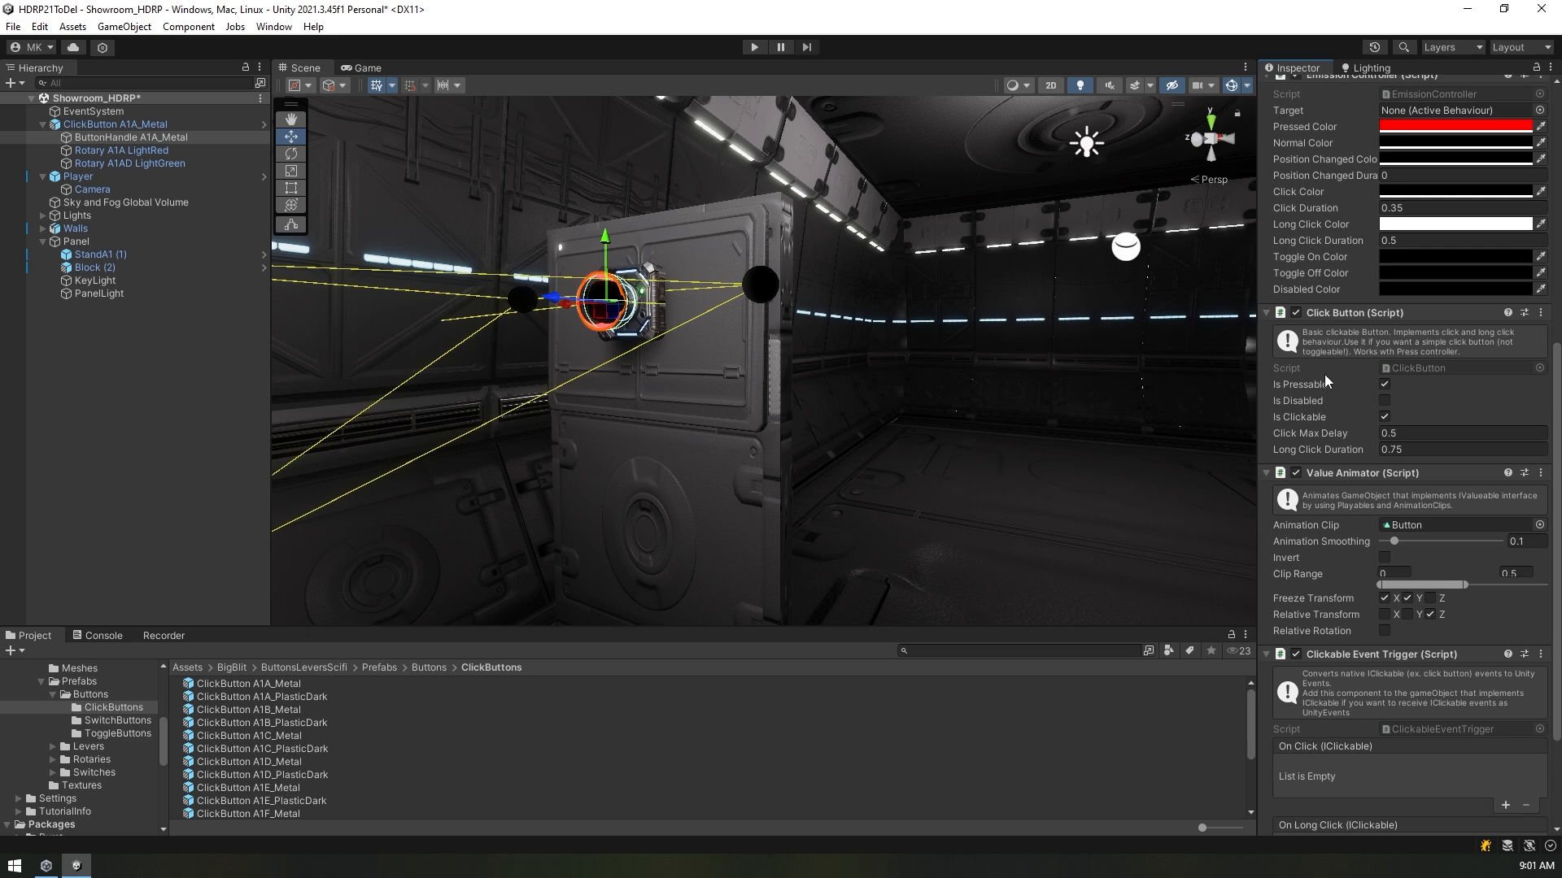
scroll(1321, 371, "down", 3)
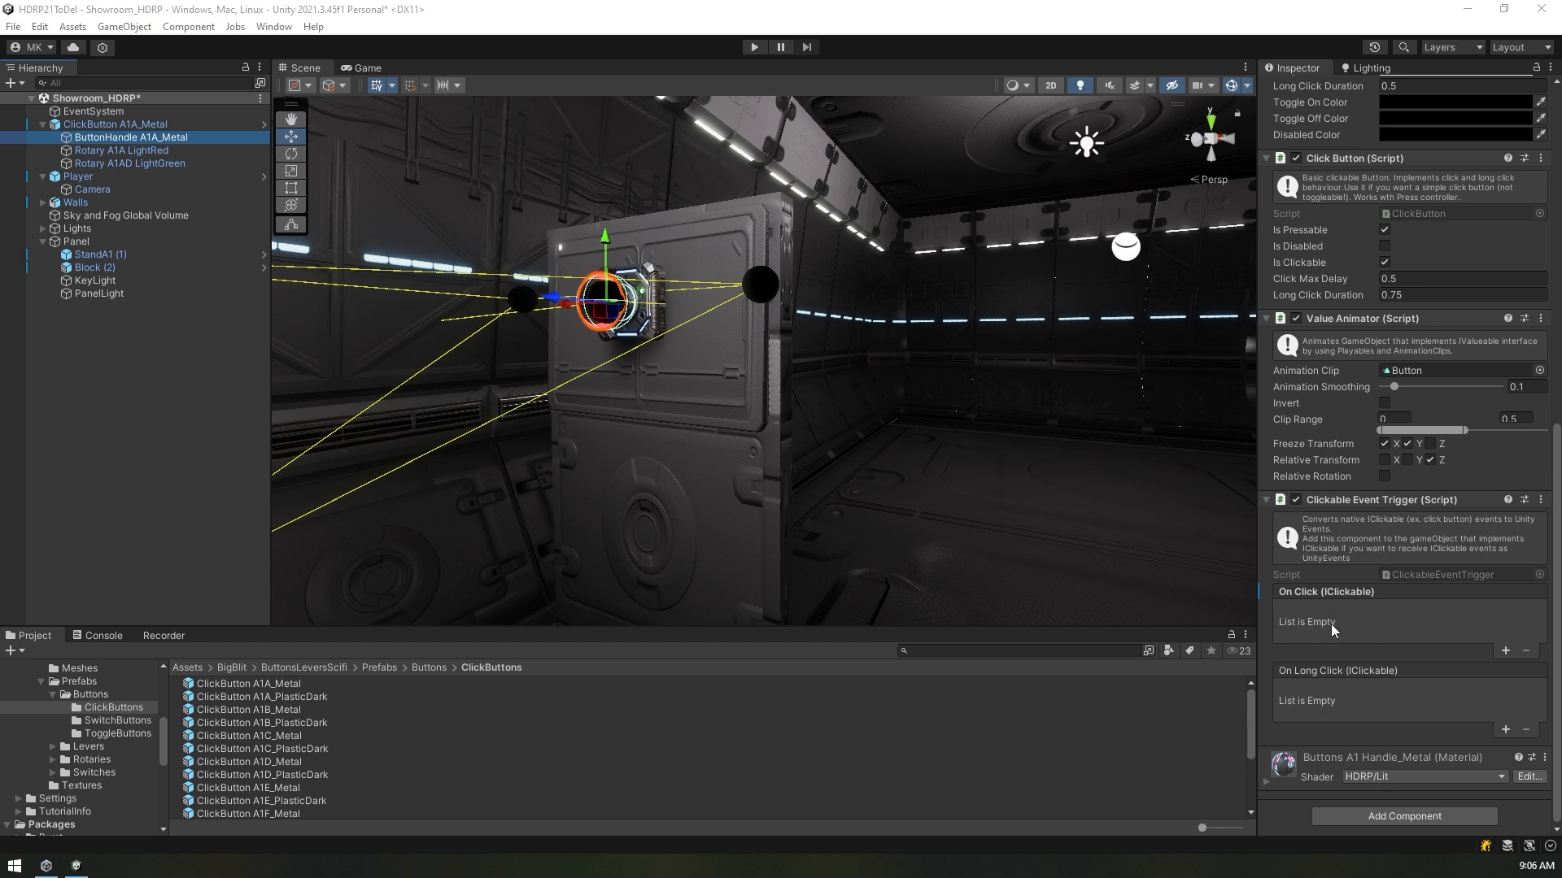
Step: Add an empty On Click entry to the button handle's Clickable Event Trigger and disable the Light component of KeyLight
left_click(1505, 650)
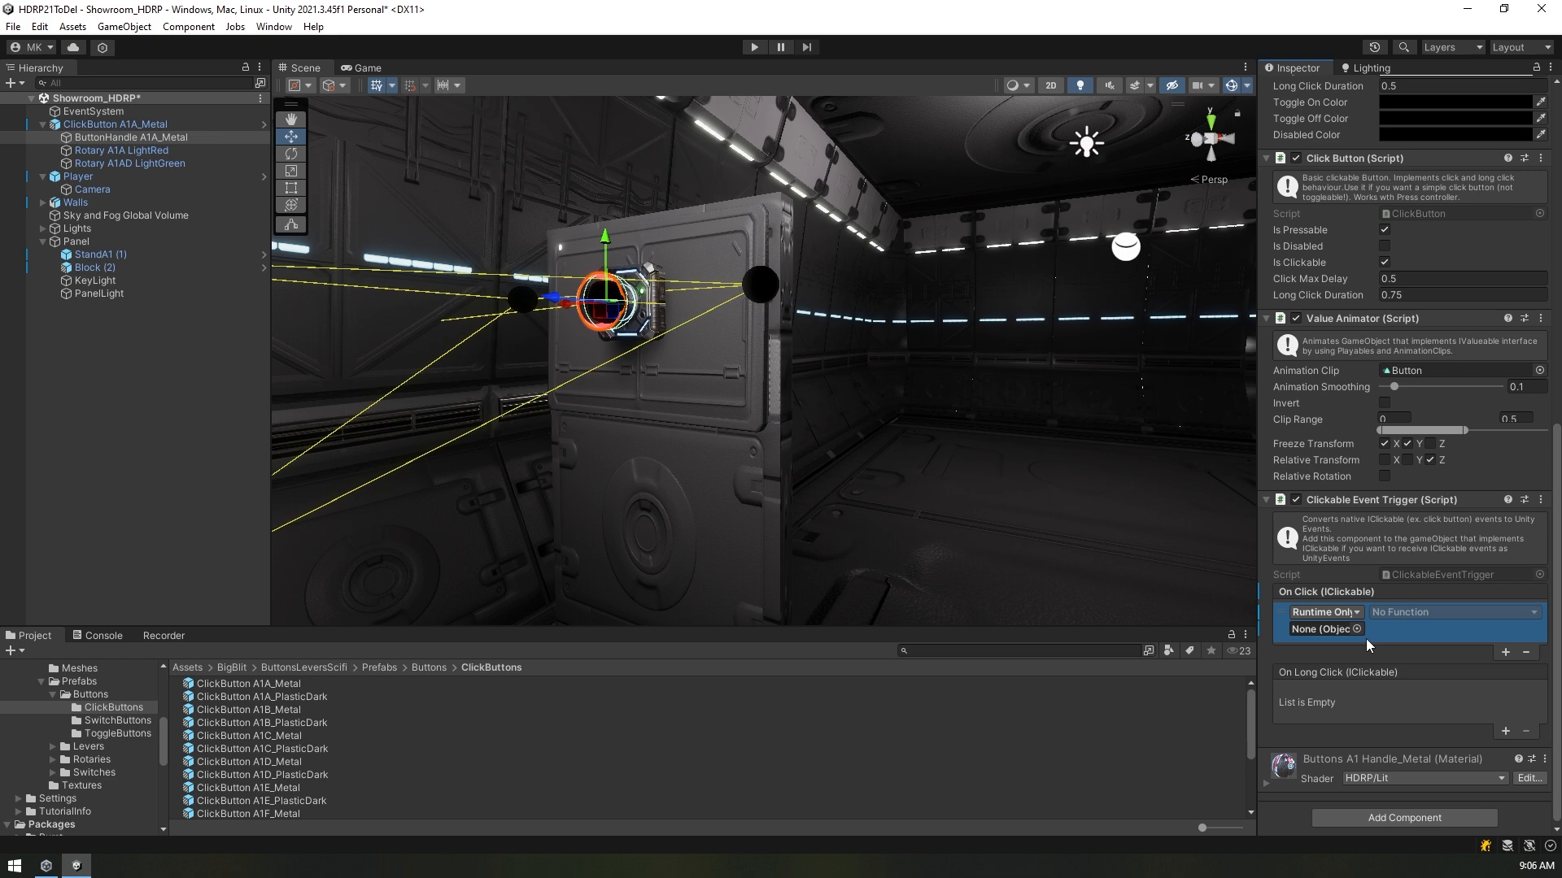
left_click(114, 282)
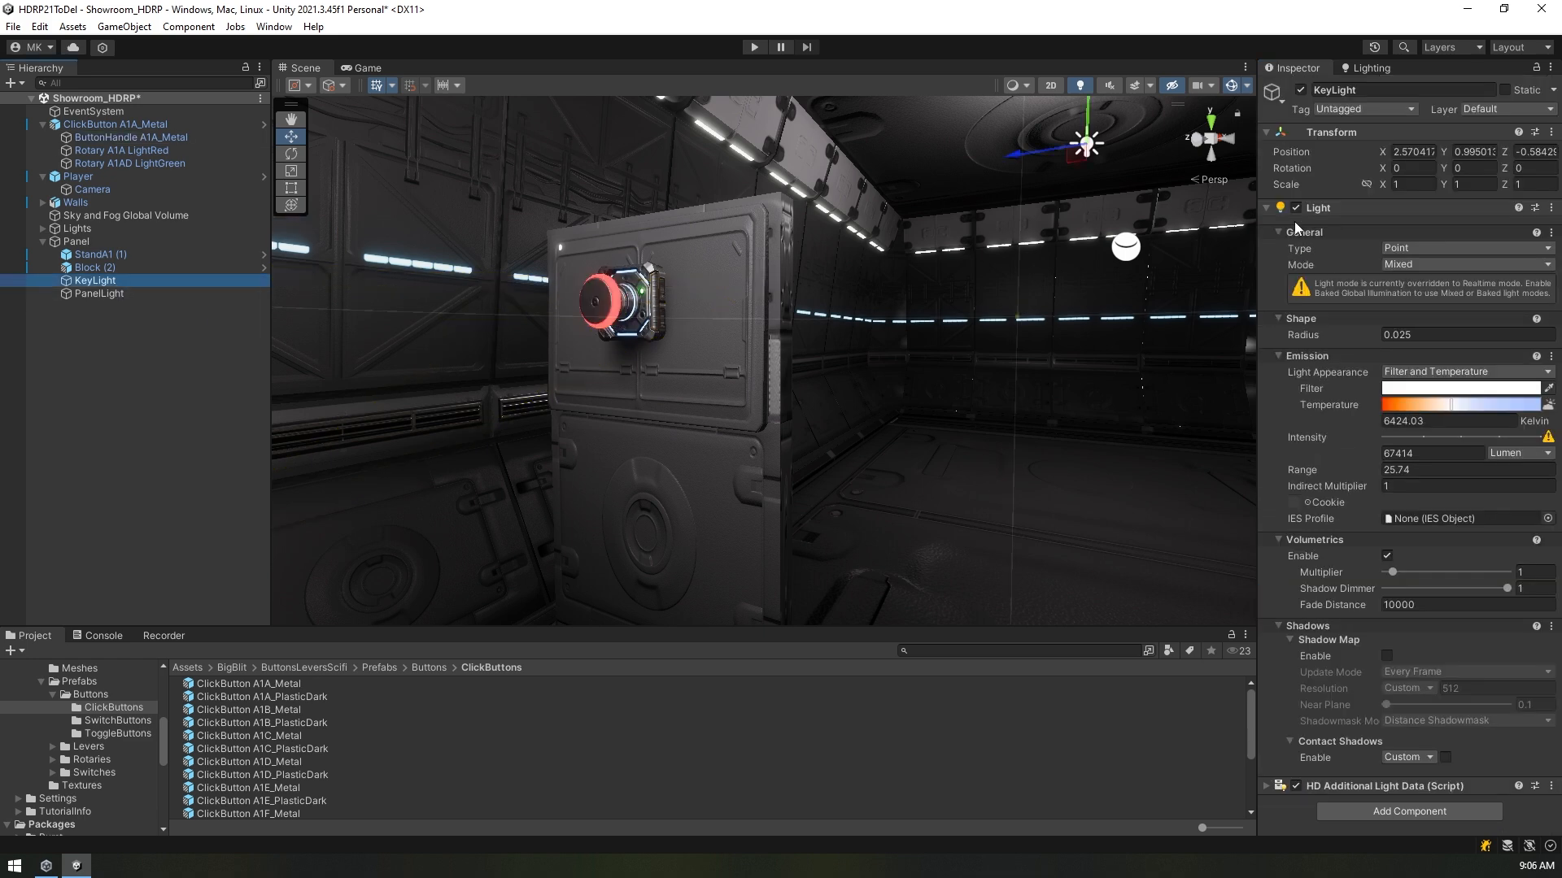
left_click(1295, 208)
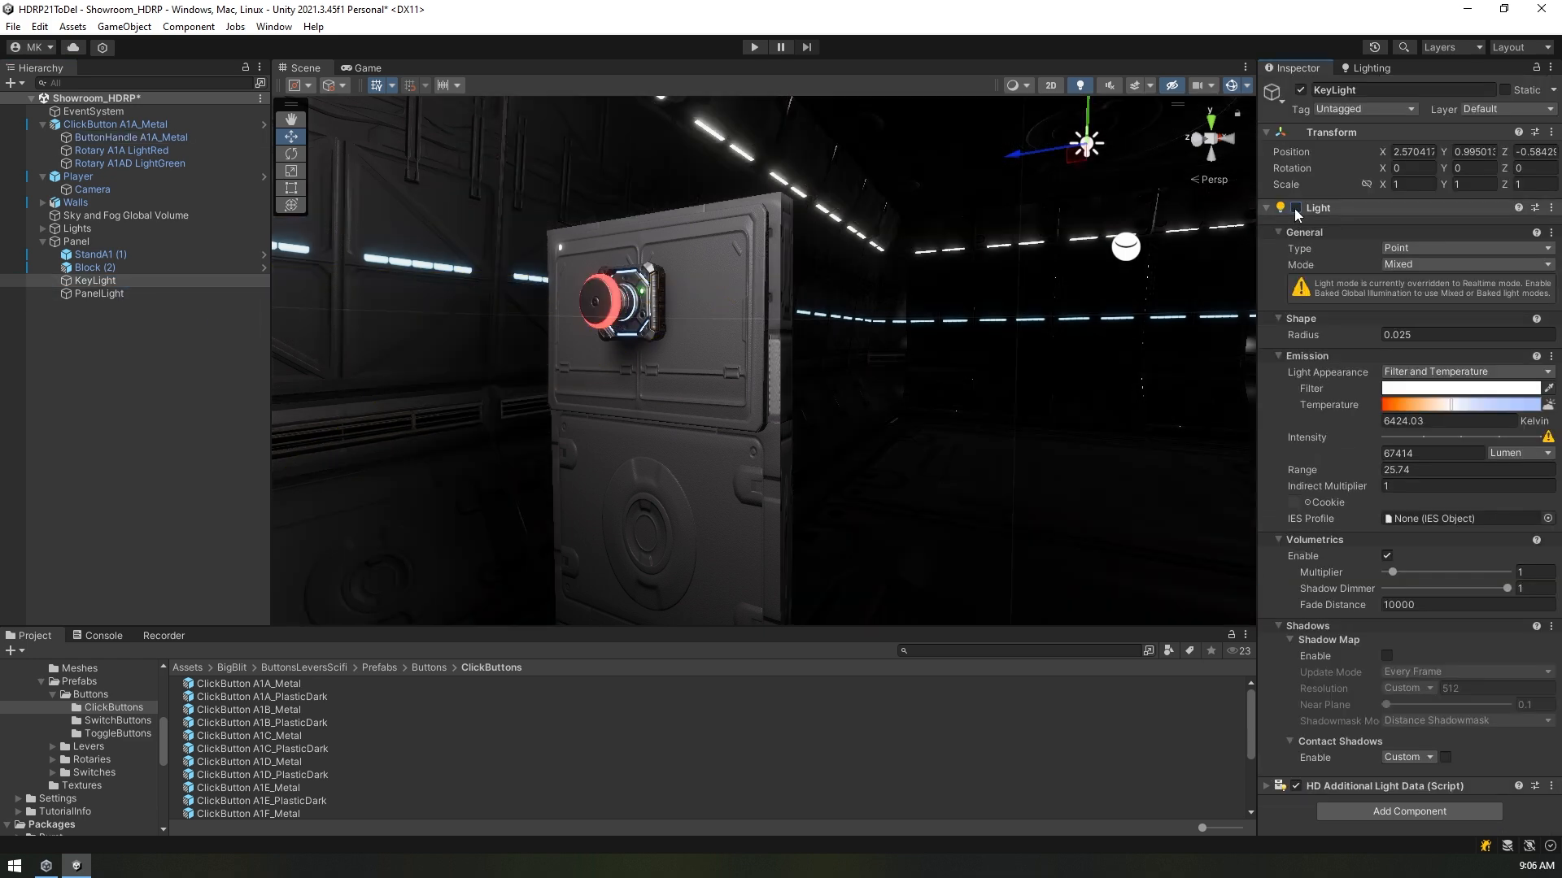
Step: Assign KeyLight to the ButtonHandle A1A_Metal On Click entry and make it set Light.enabled to true
left_click(125, 139)
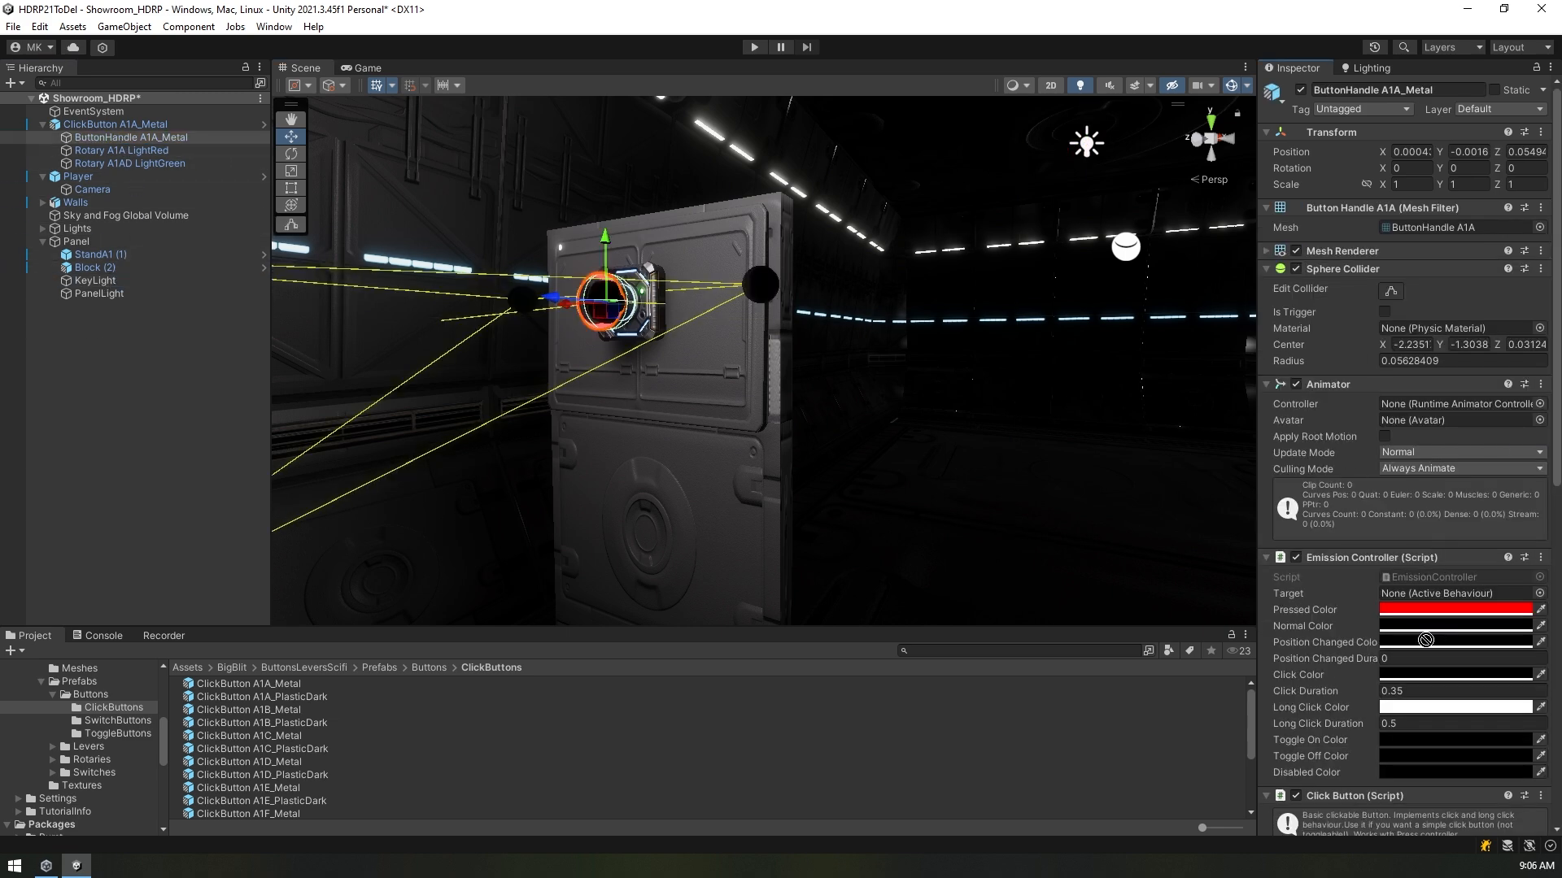
scroll(1426, 640, "down", 3)
scroll(1359, 705, "down", 15)
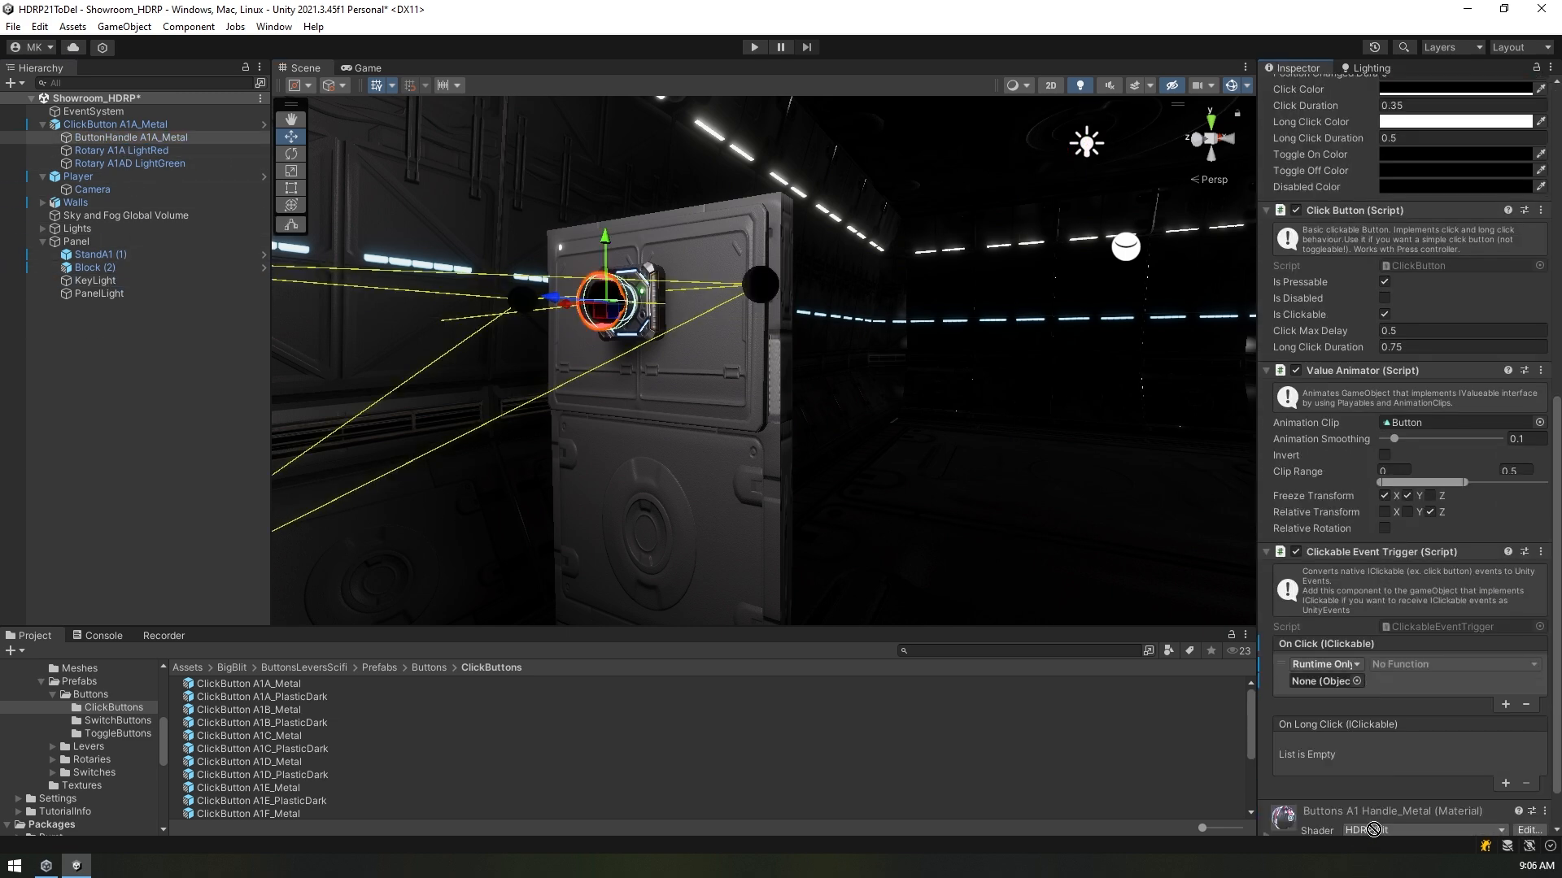
left_click_drag(1359, 704, 1340, 686)
scroll(1403, 710, "down", 3)
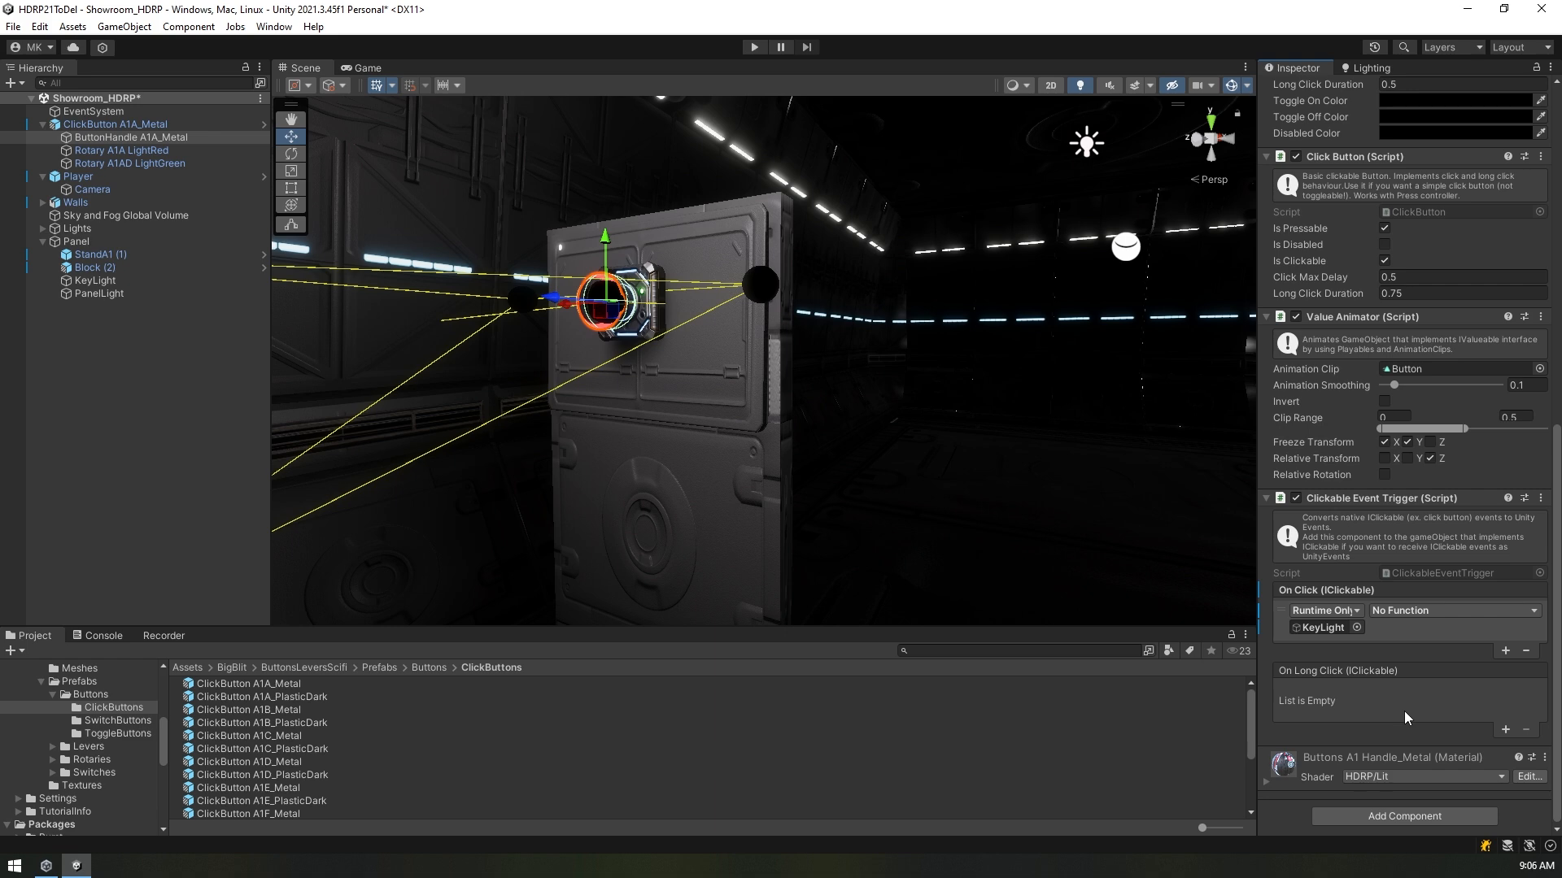
left_click(1415, 620)
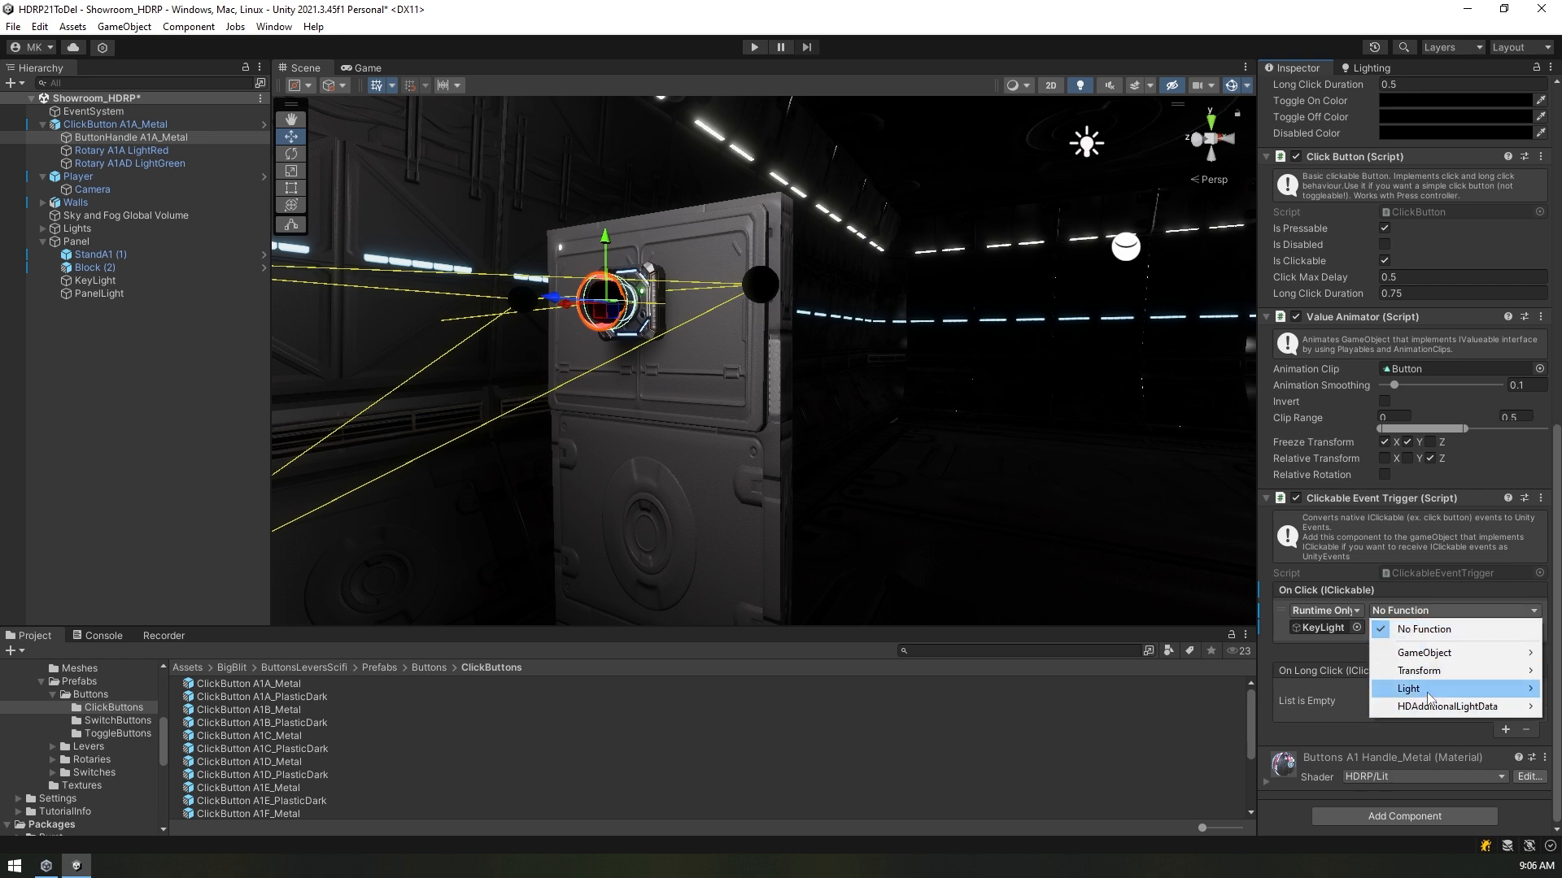
mouse_move(1427, 697)
left_click(1242, 243)
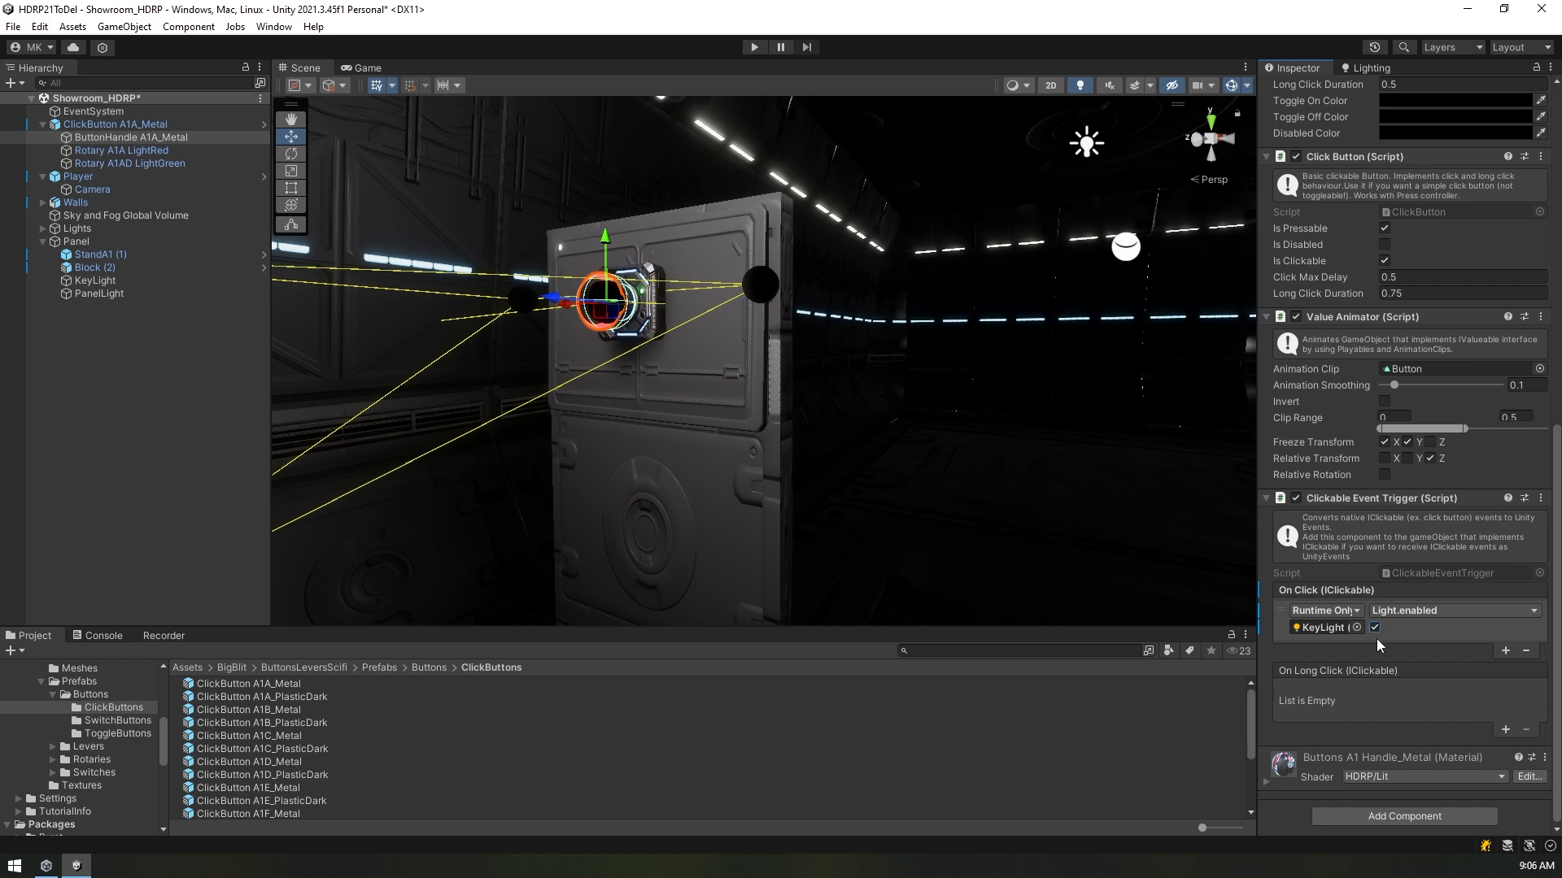
Step: Run the scene to test the button turning on the key light, and stop play mode
left_click(756, 47)
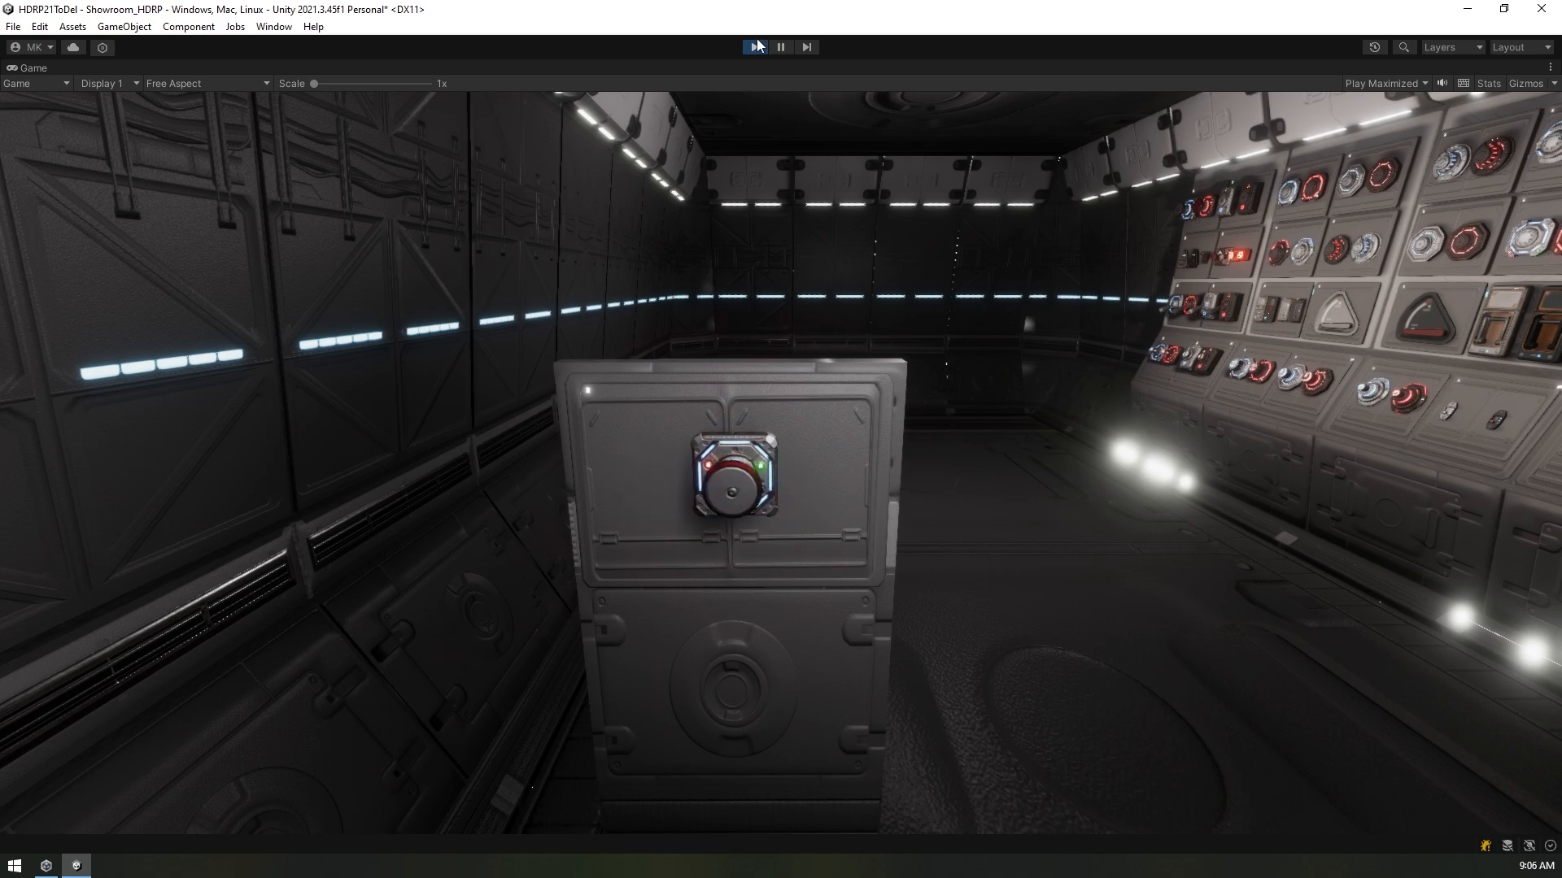
left_click(757, 46)
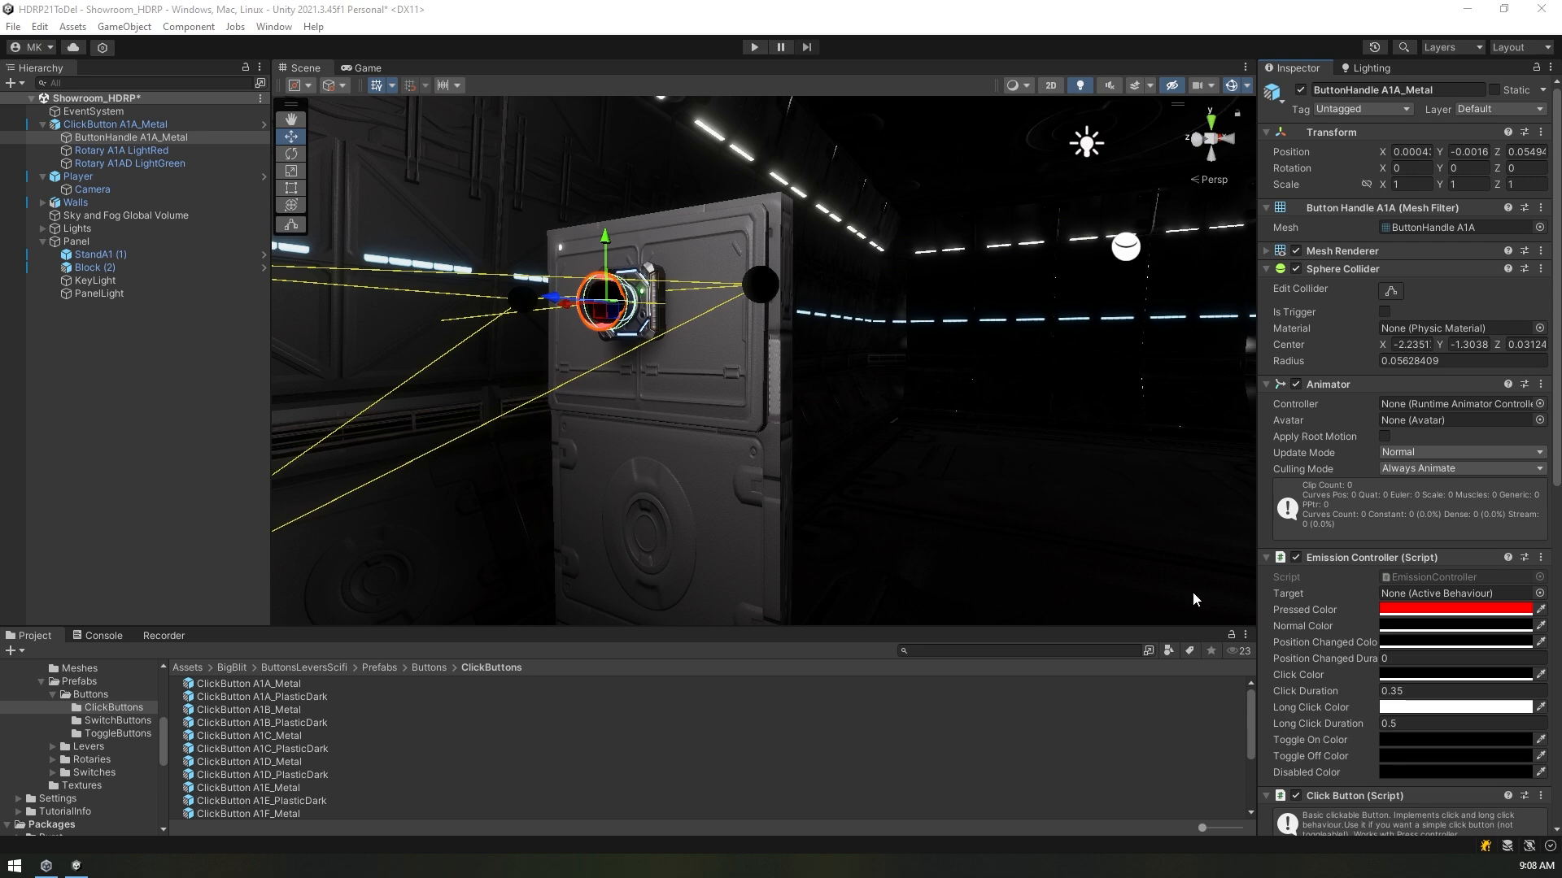
Step: Disable the Clickable Event Trigger on ButtonHandle A1A_Metal and add a Pressable Event Trigger component
scroll(1374, 561, "down", 10)
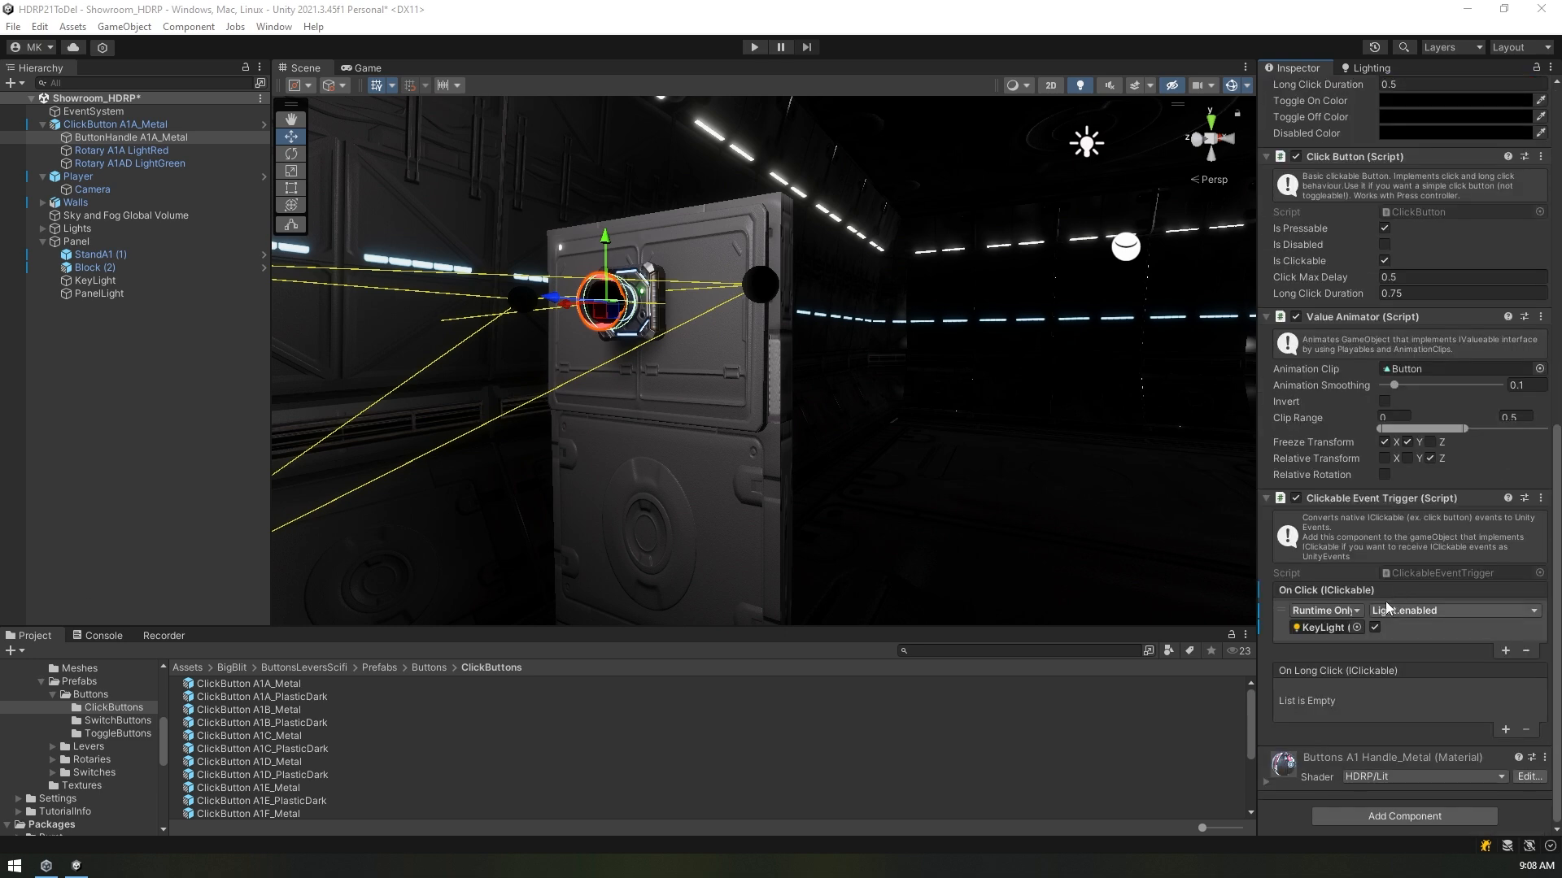
left_click(1296, 499)
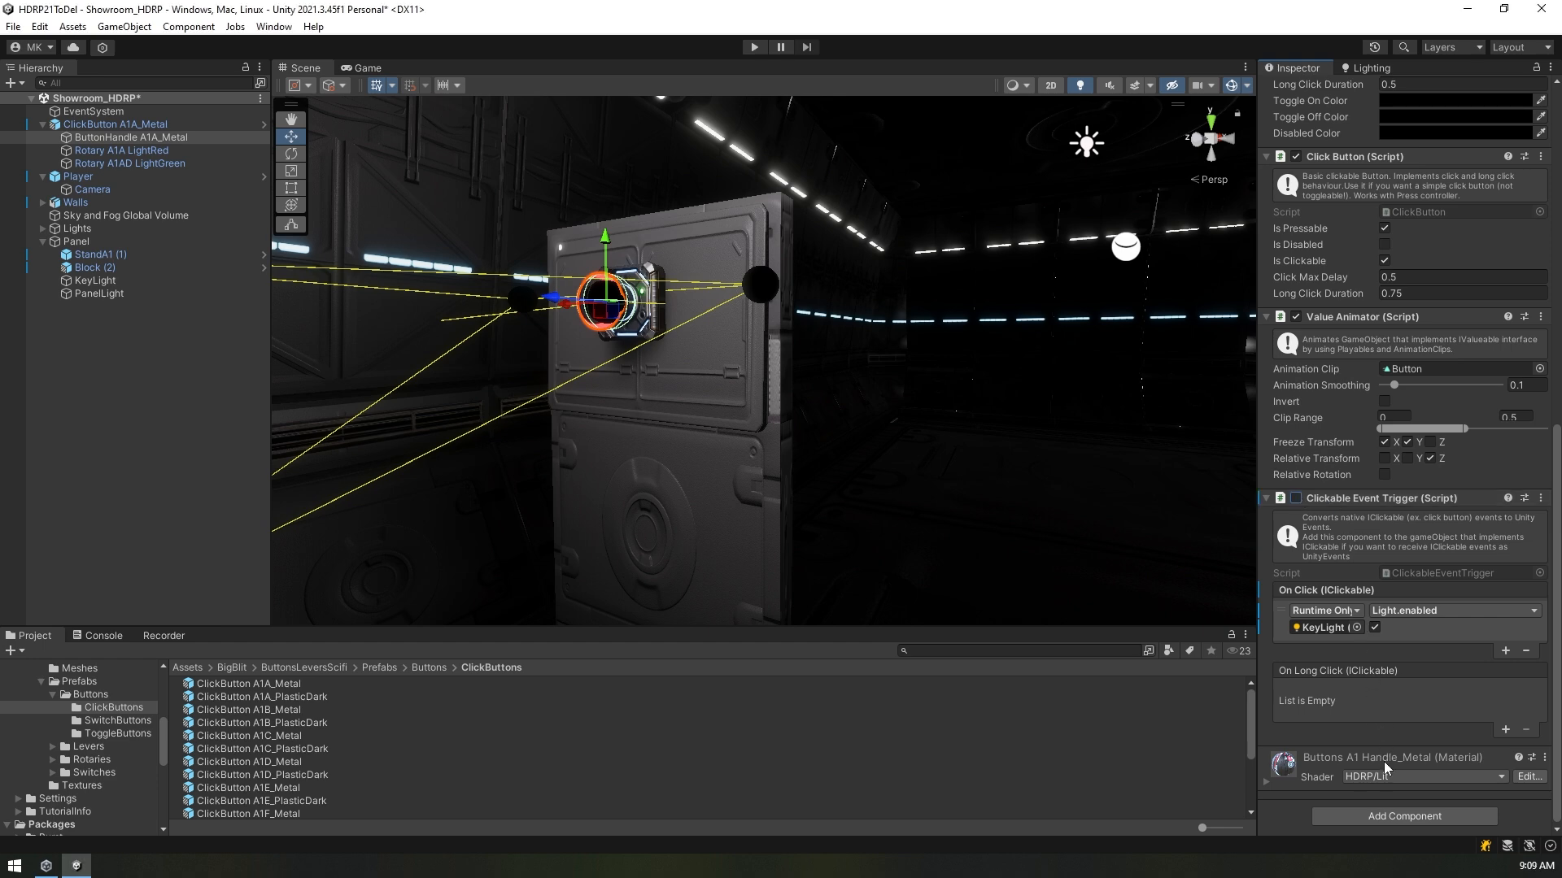
left_click(1392, 814)
type("Press")
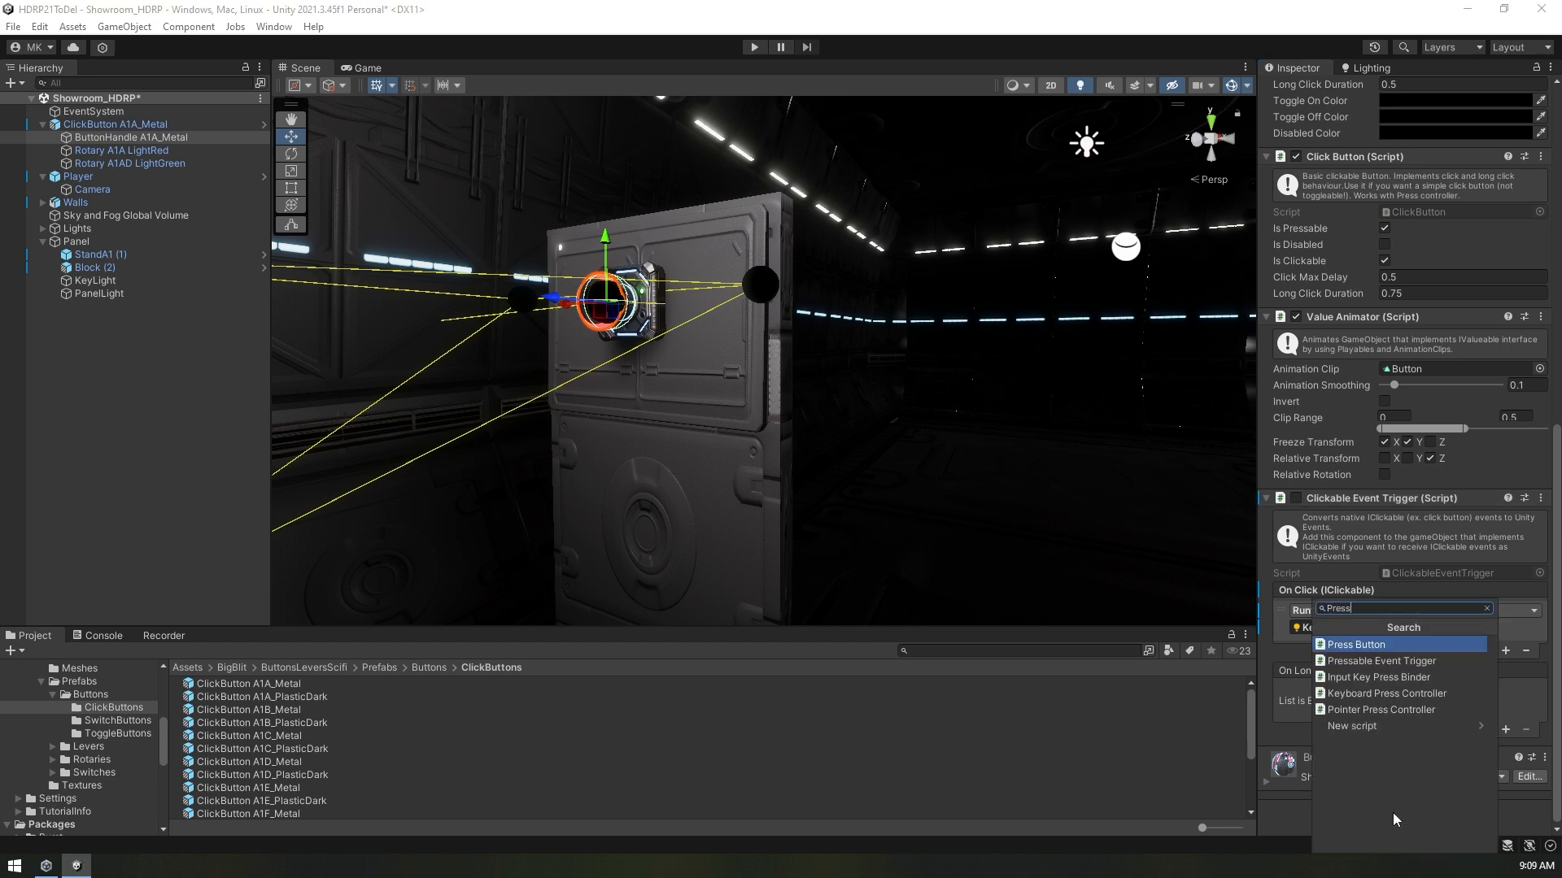
left_click(1394, 660)
scroll(1399, 675, "down", 5)
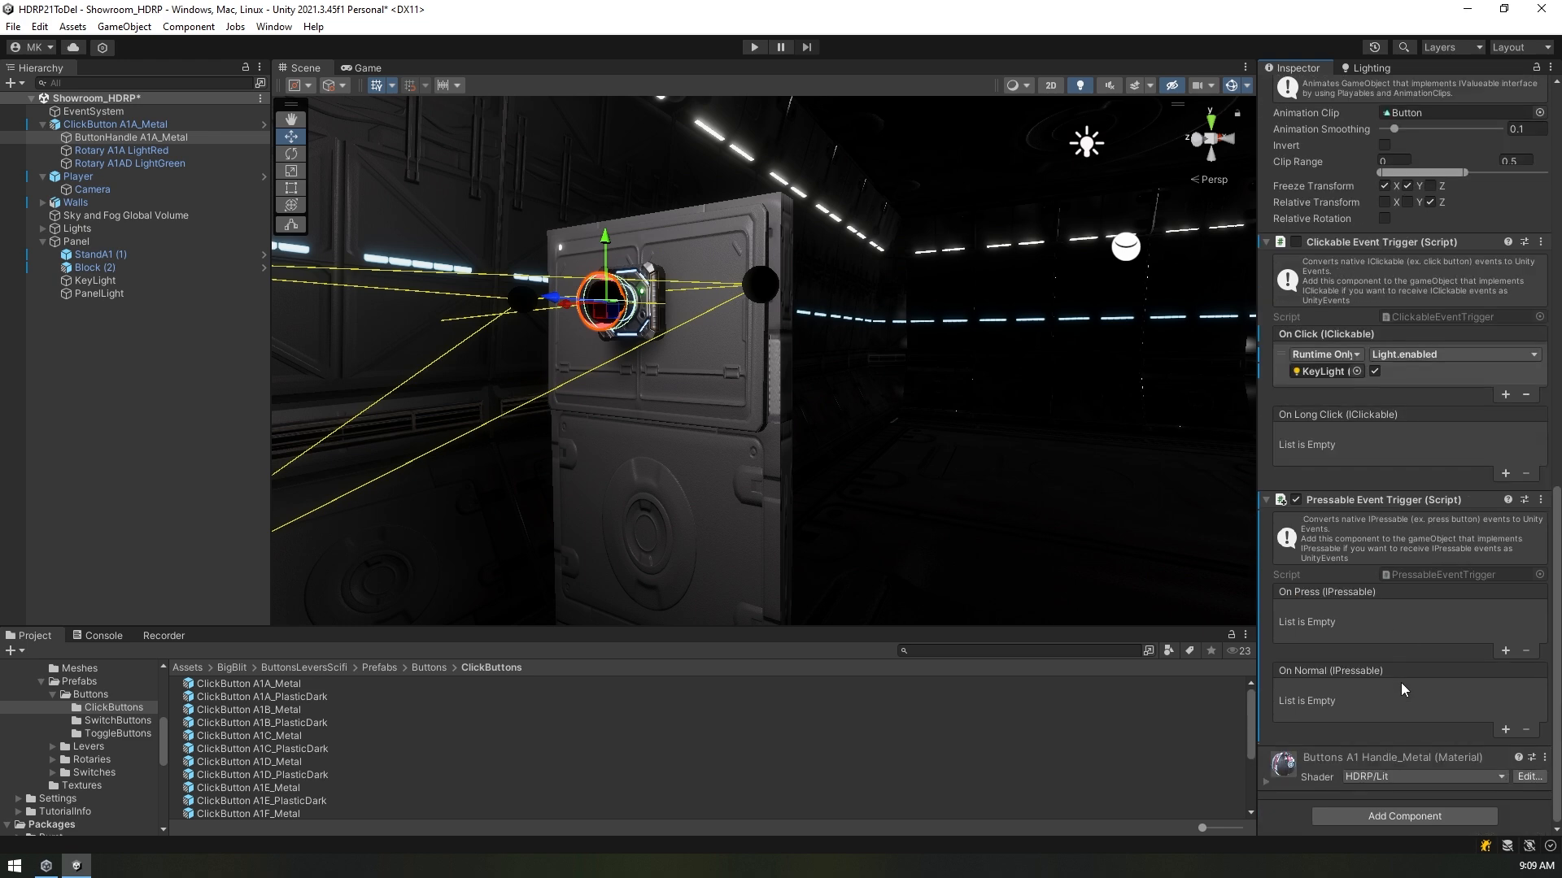
Step: Add one On Press and one On Normal entry to the Pressable Event Trigger and assign KeyLight to both
left_click(1505, 651)
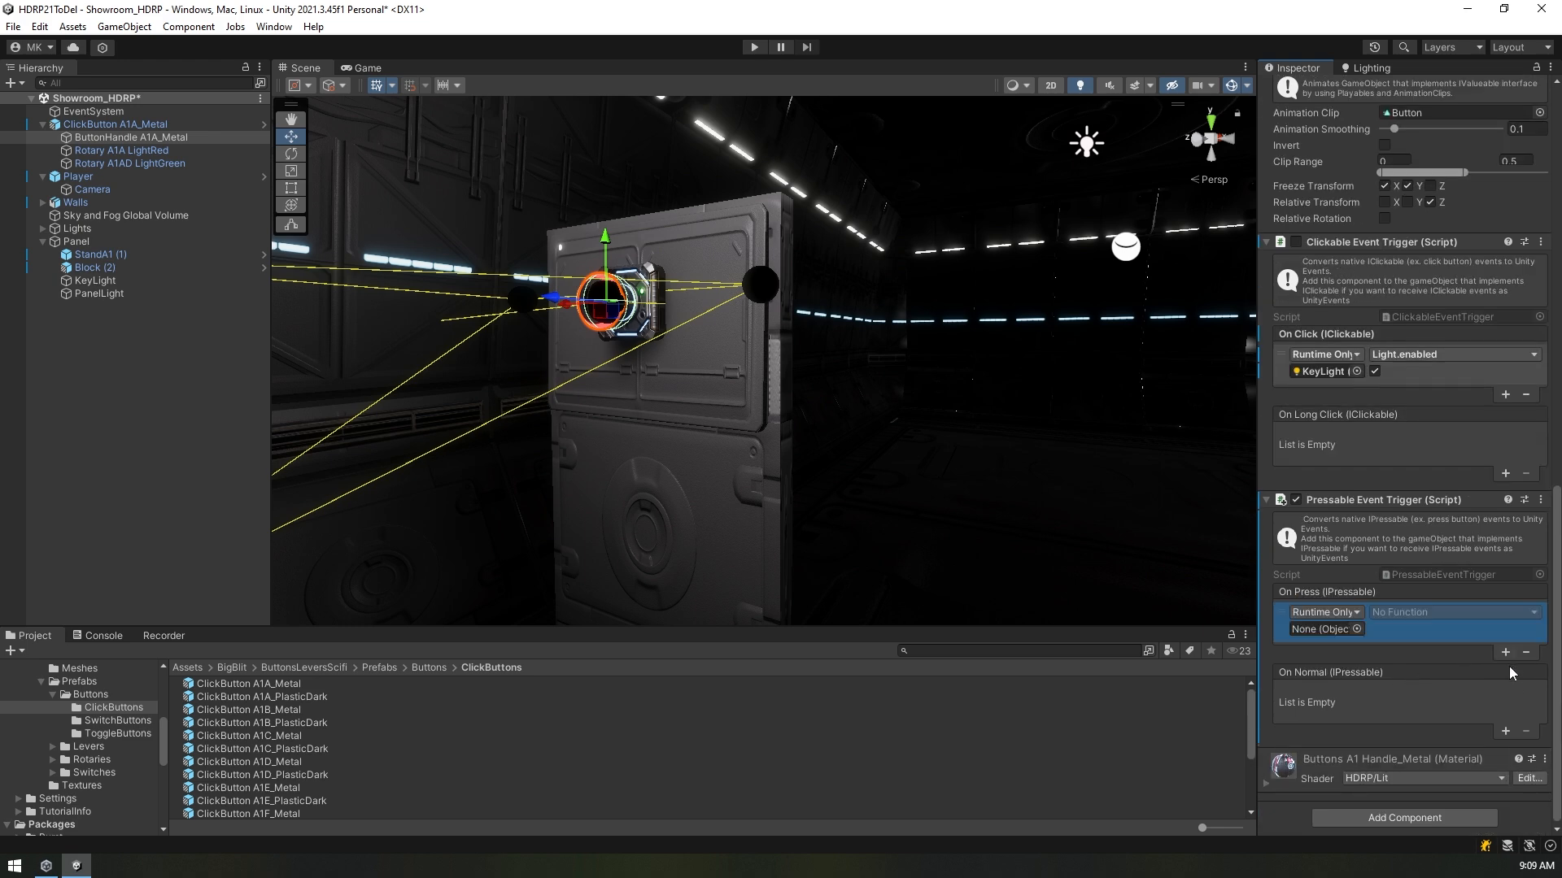
left_click(1505, 732)
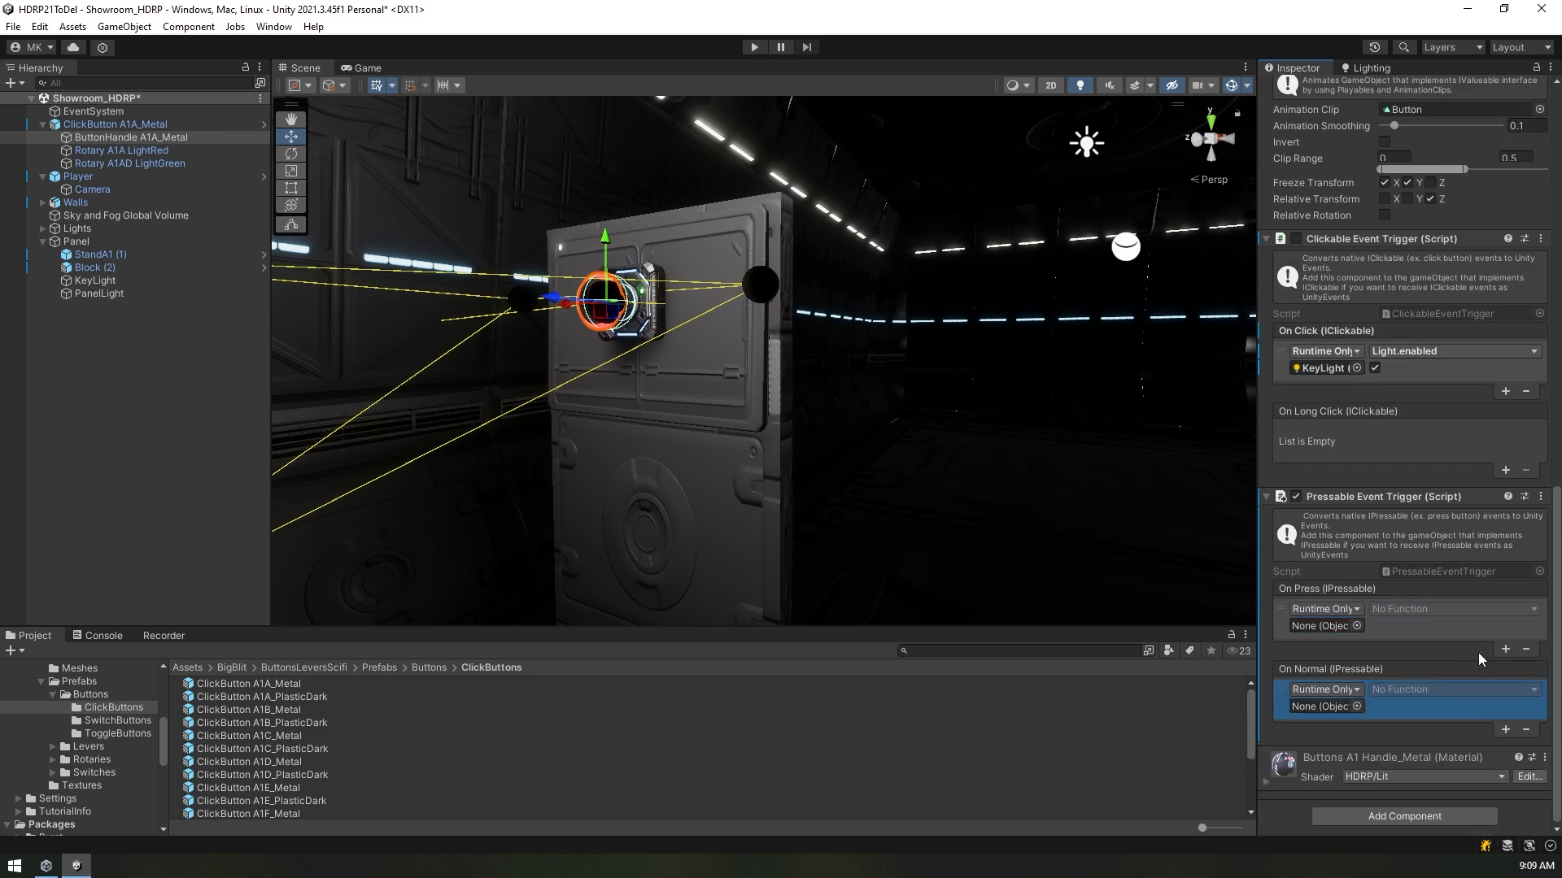
left_click_drag(109, 281, 1321, 625)
left_click_drag(100, 278, 1332, 706)
Step: Make the On Press entry set KeyLight's Light.enabled to true and the On Normal entry set it to false
left_click(1401, 610)
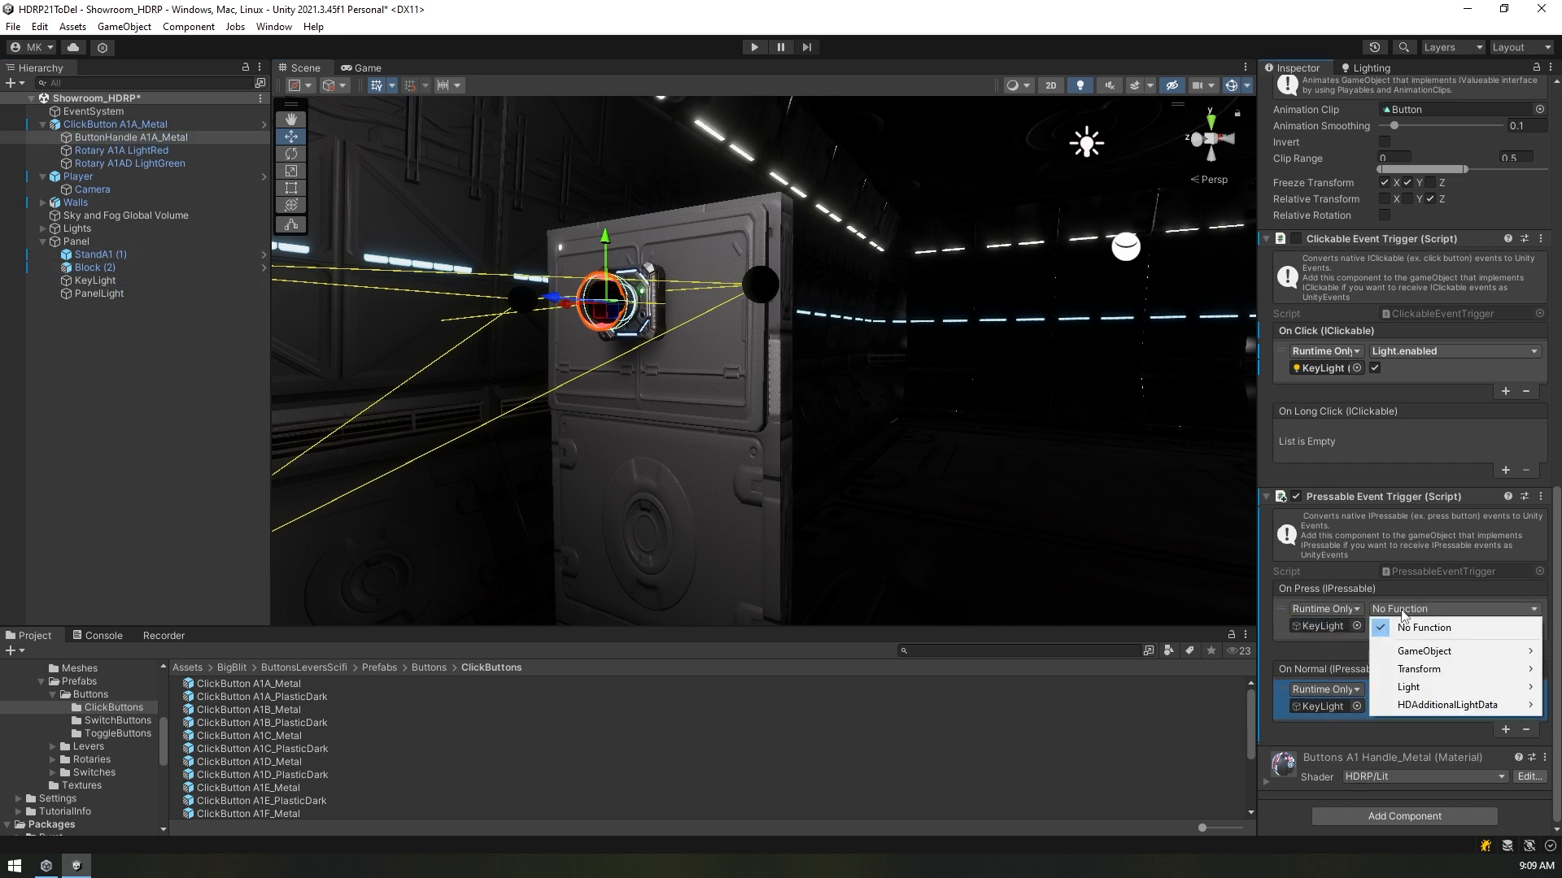
mouse_move(1425, 688)
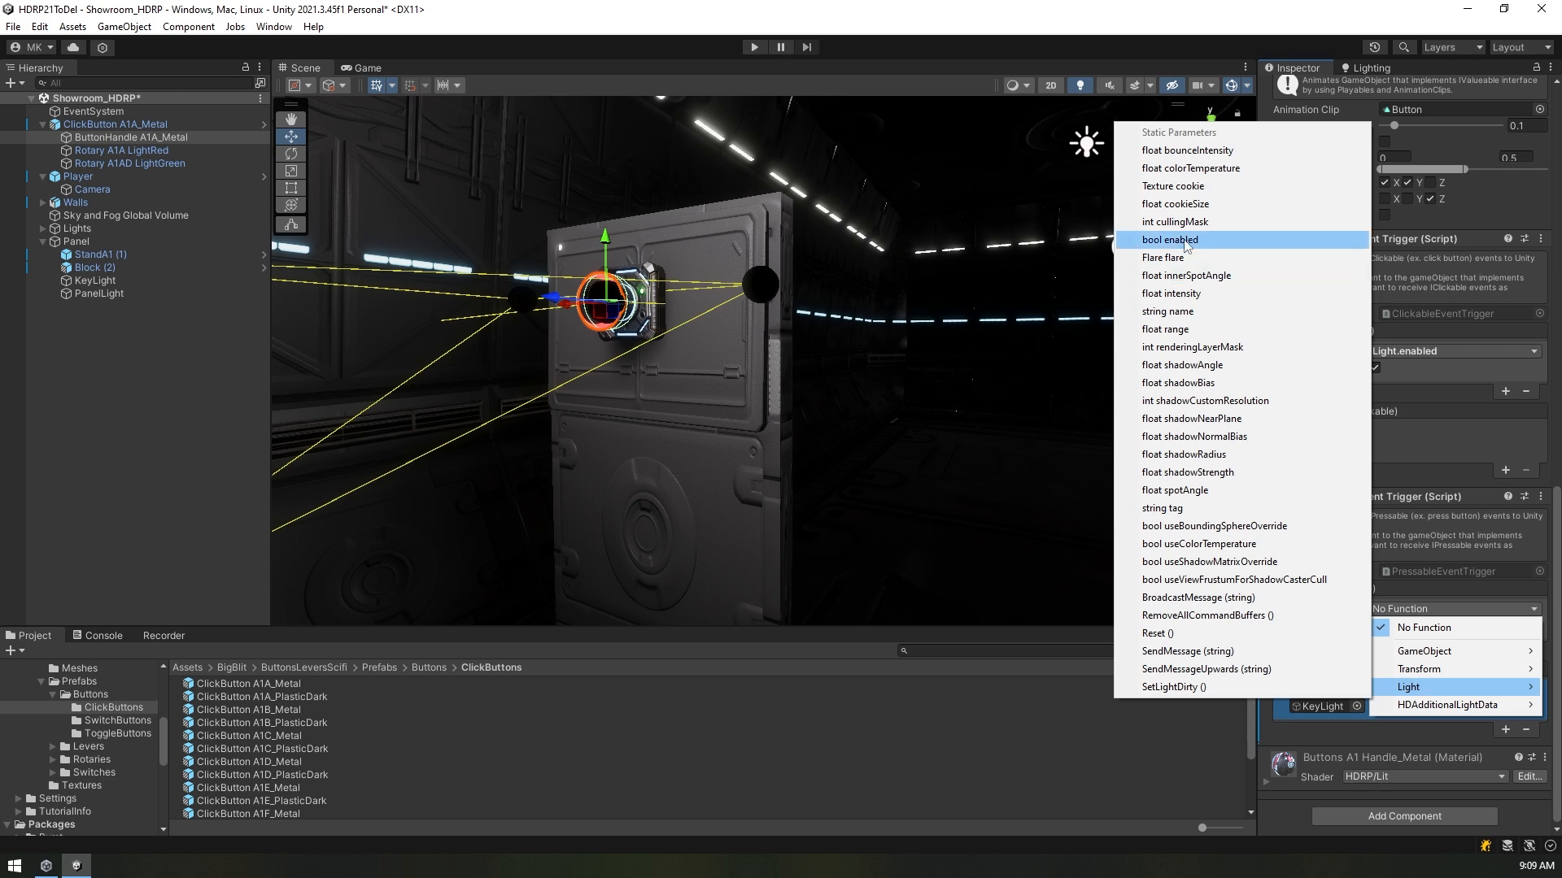
left_click(1185, 242)
left_click(1399, 690)
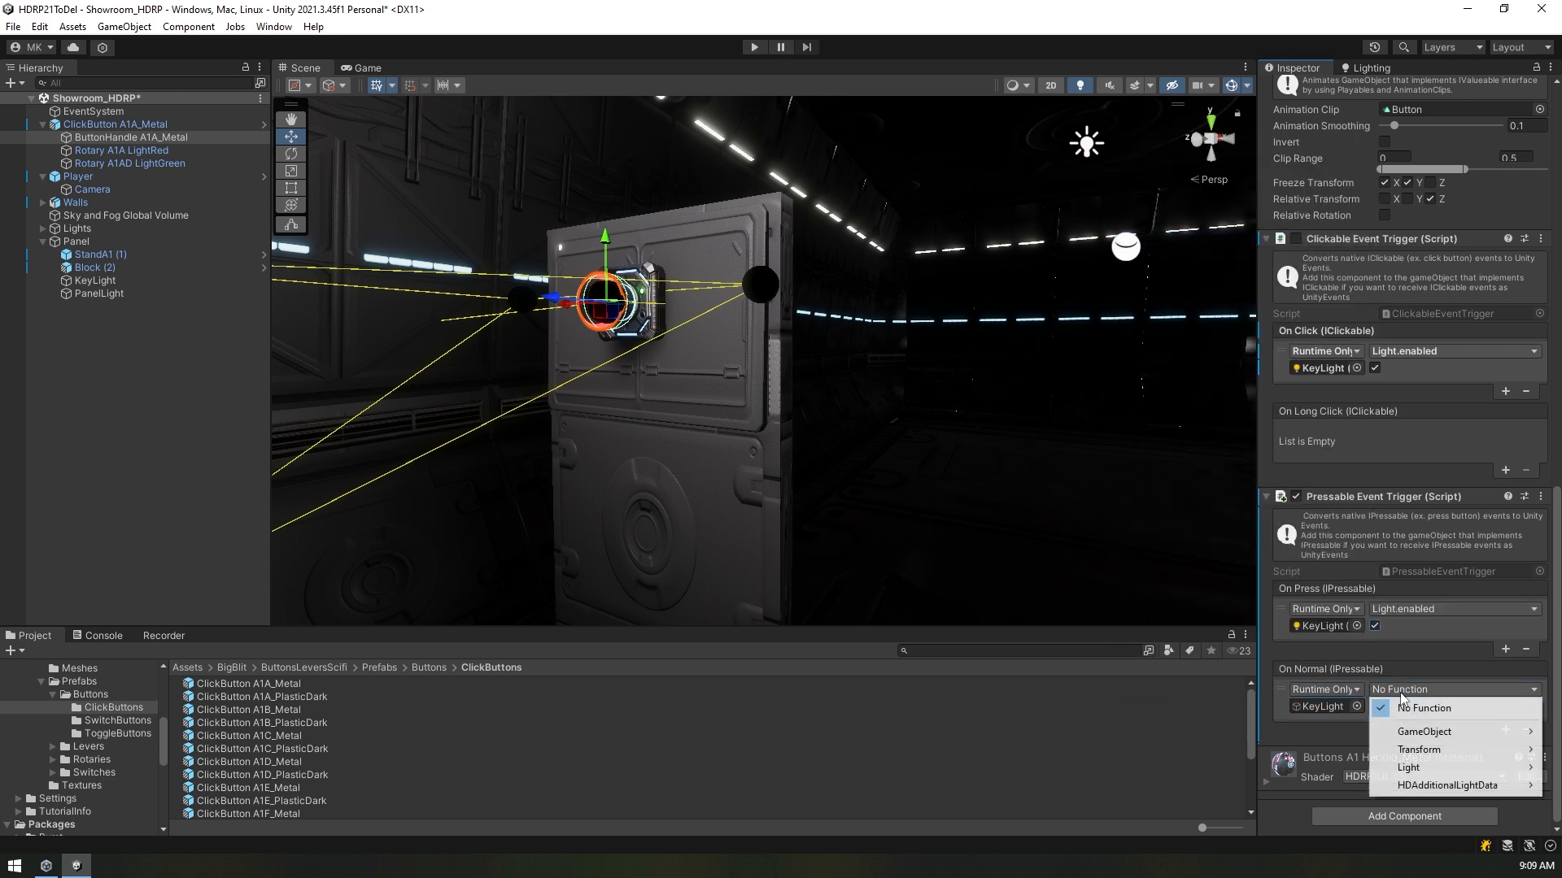
mouse_move(1412, 768)
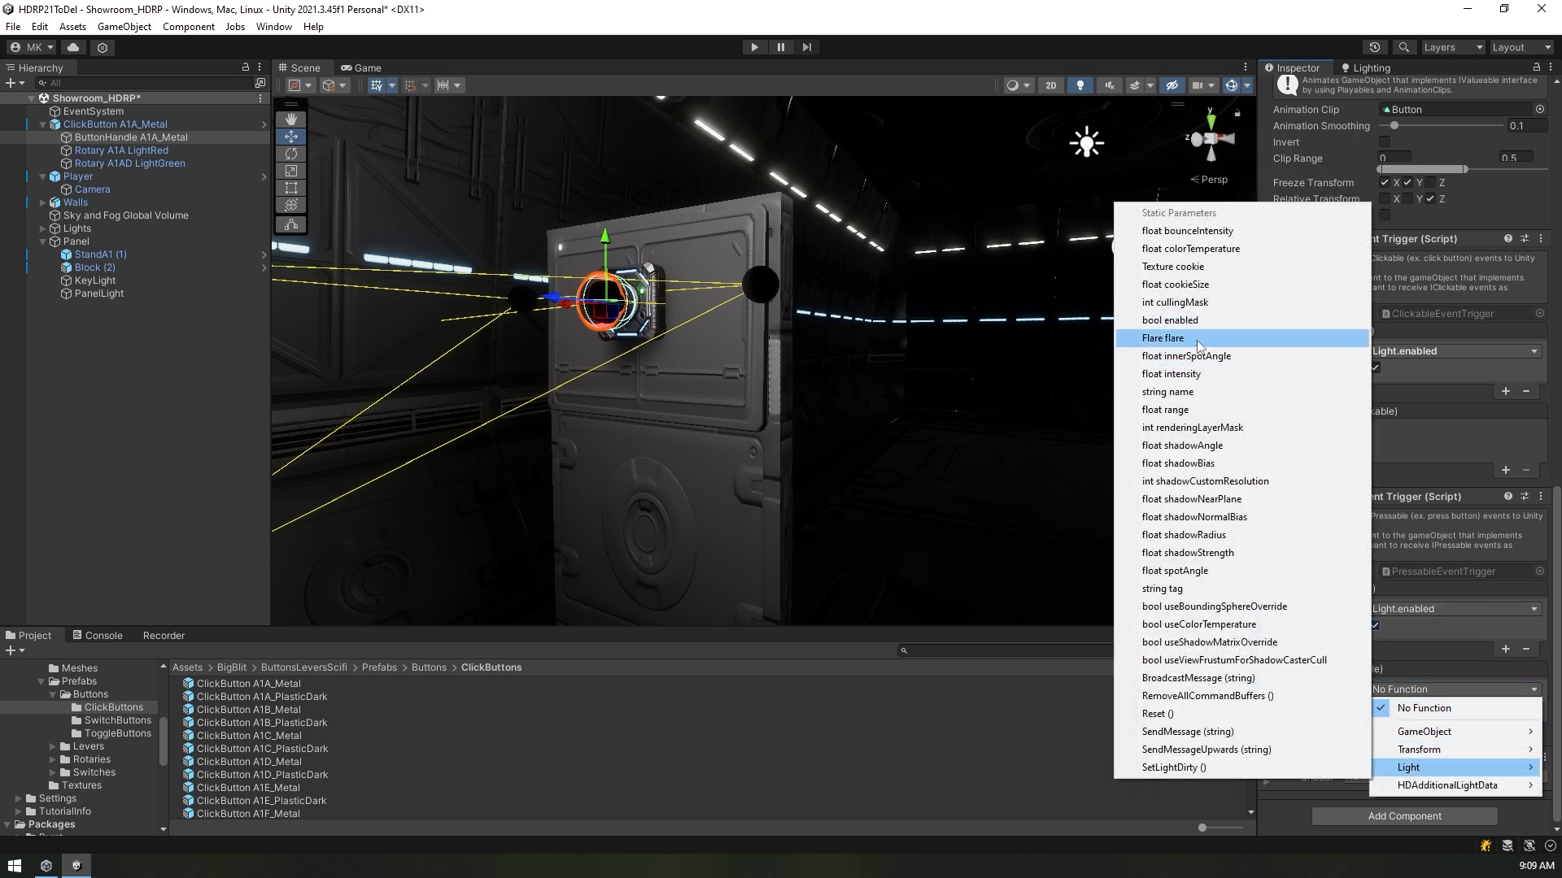
left_click(1179, 320)
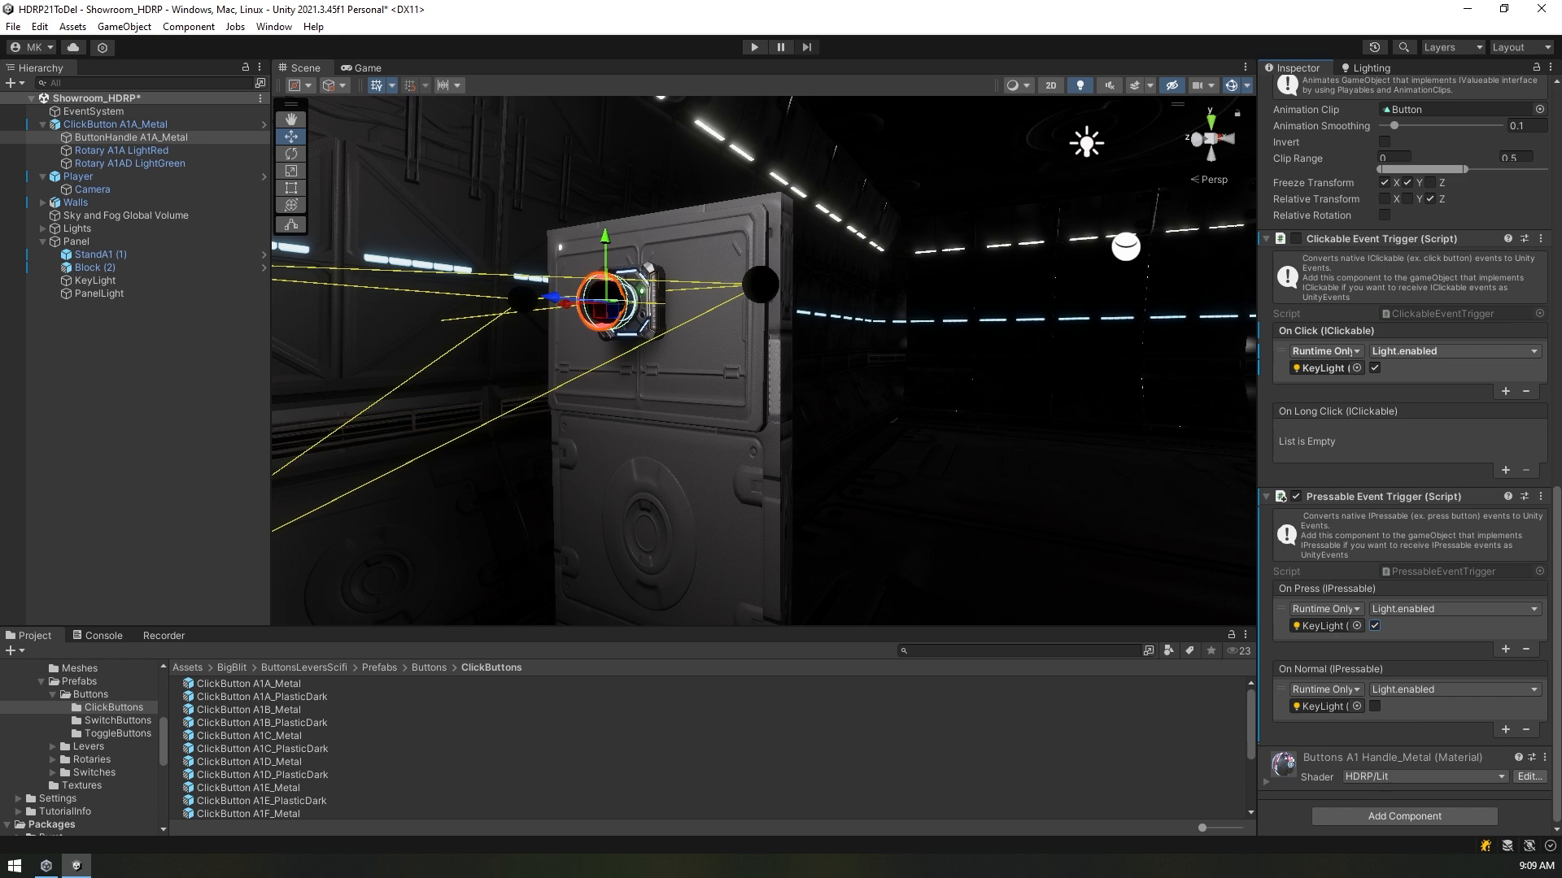
Step: Run the scene, test the key light by pressing the button repeatedly, and stop play mode
left_click(753, 46)
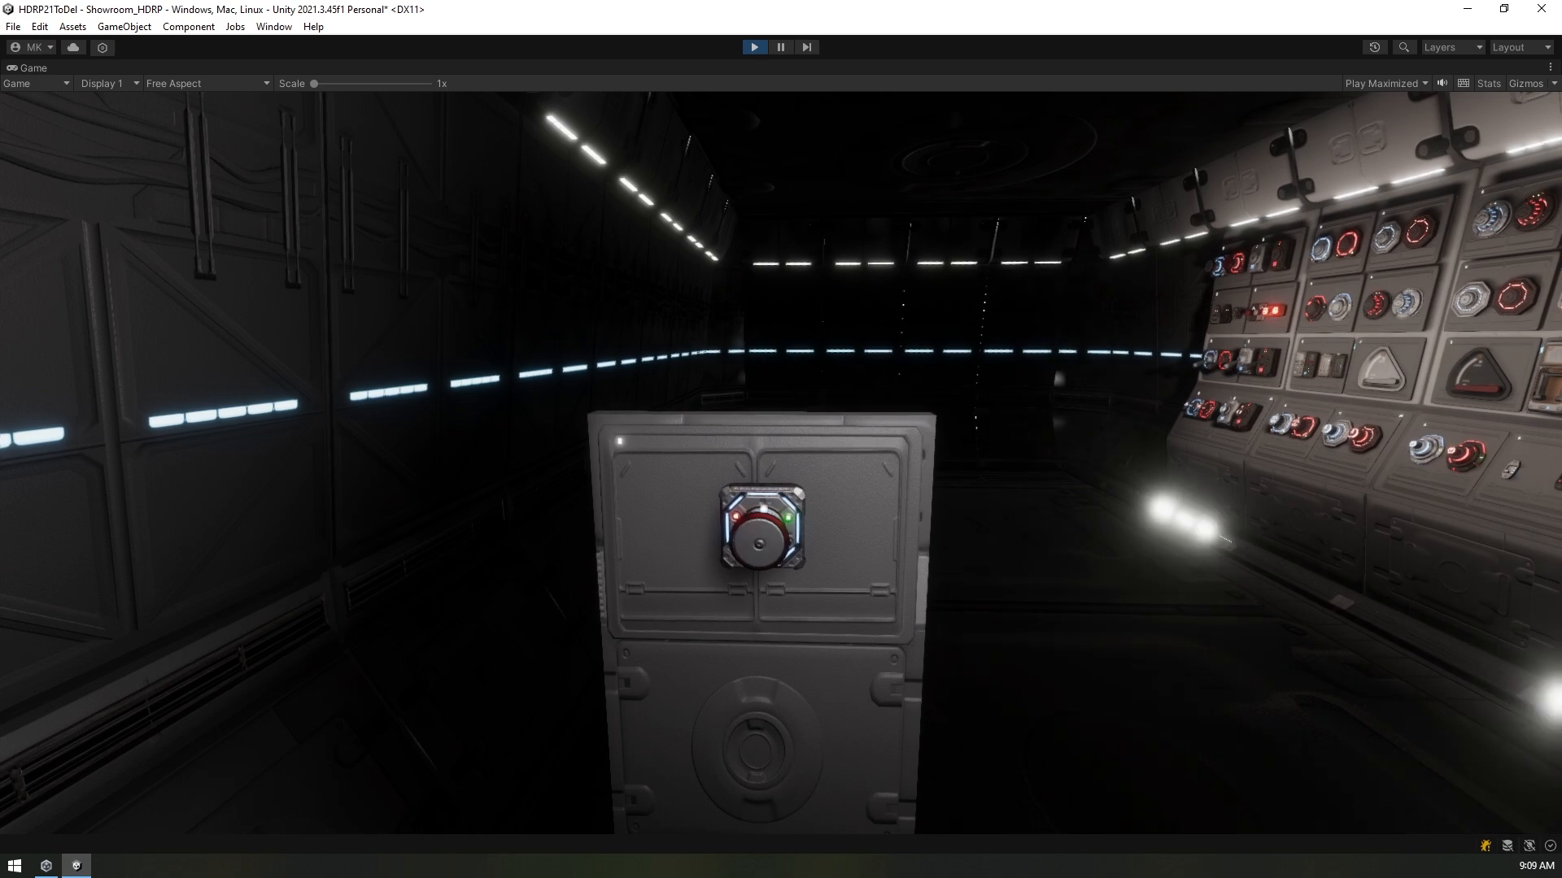
left_click(762, 556)
left_click(762, 558)
left_click(762, 558)
left_click(761, 558)
left_click(761, 557)
left_click(755, 47)
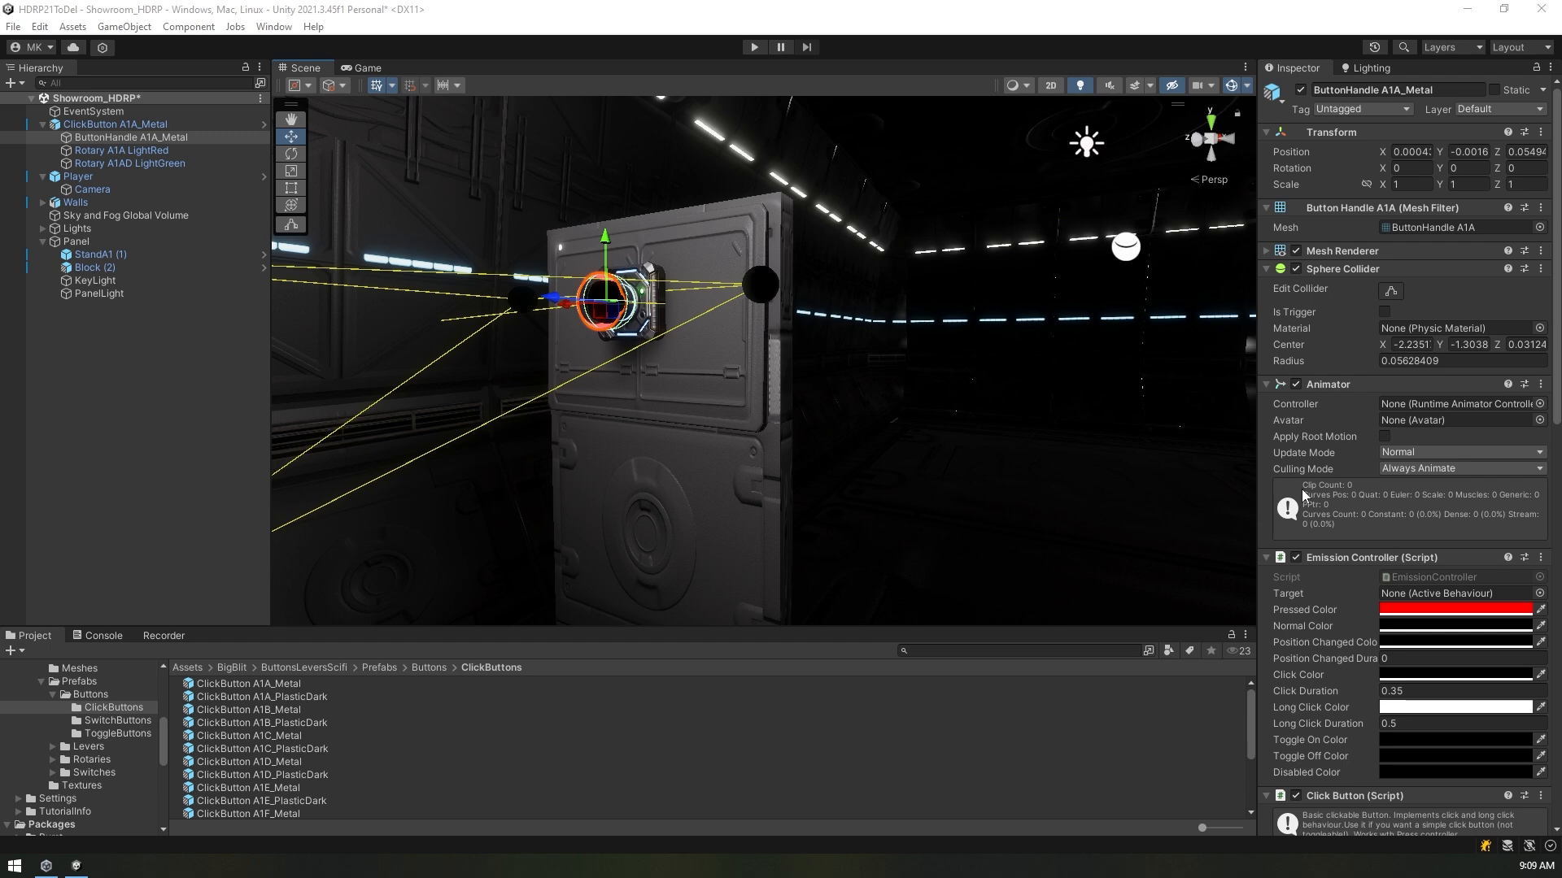
Step: Remove the Click Button script component from ButtonHandle A1A_Metal
scroll(1302, 494, "down", 6)
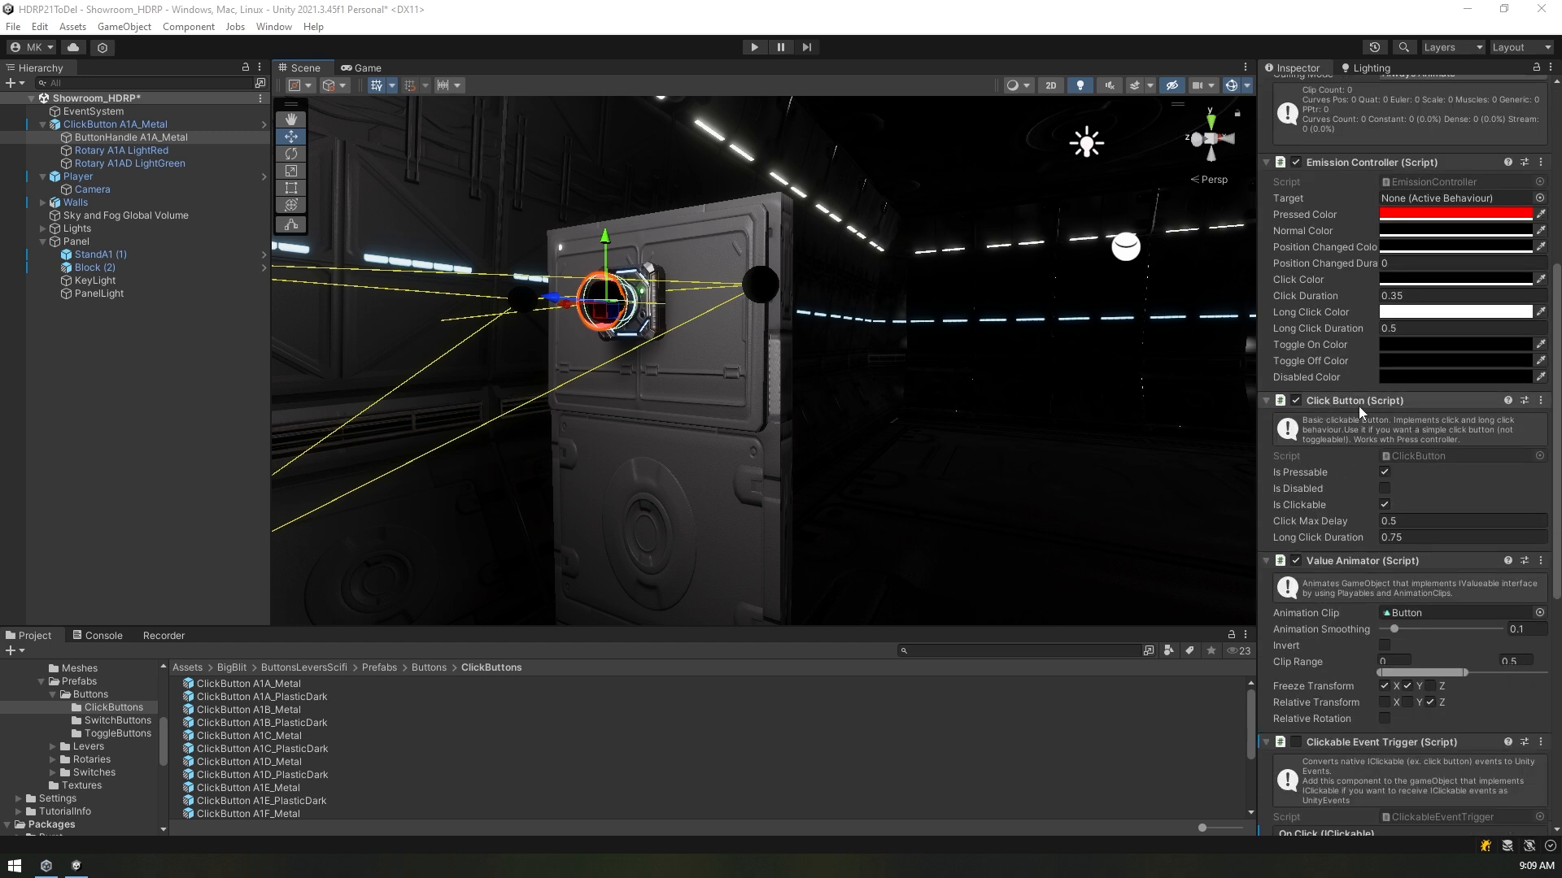
scroll(1358, 406, "down", 1)
right_click(1355, 361)
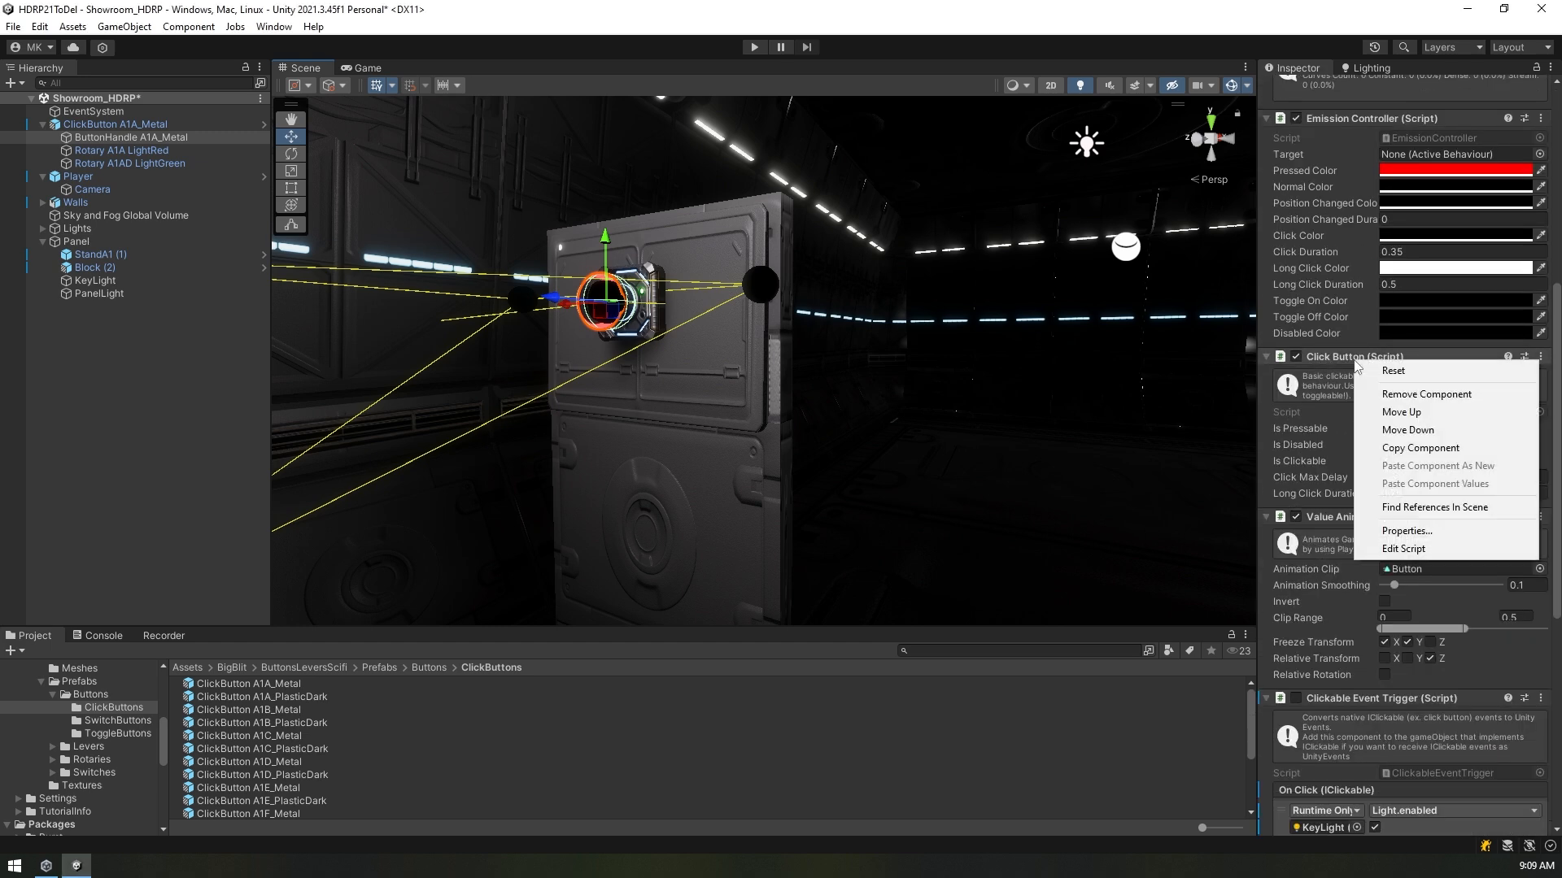
left_click(1411, 395)
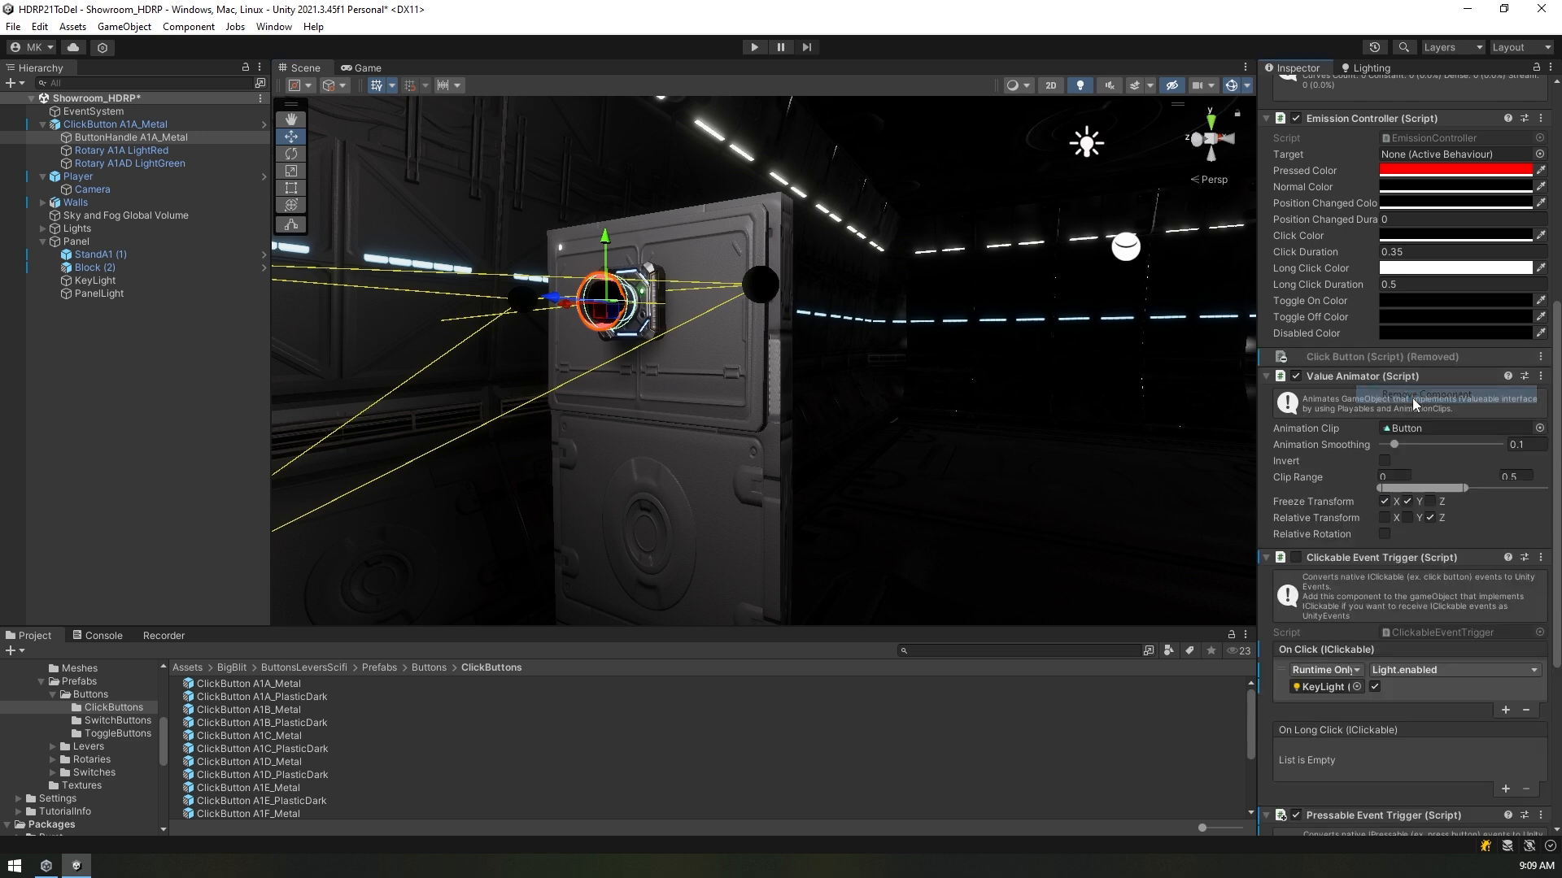
Step: Add a Toggle Button script component to ButtonHandle A1A_Metal
scroll(1402, 736, "down", 7)
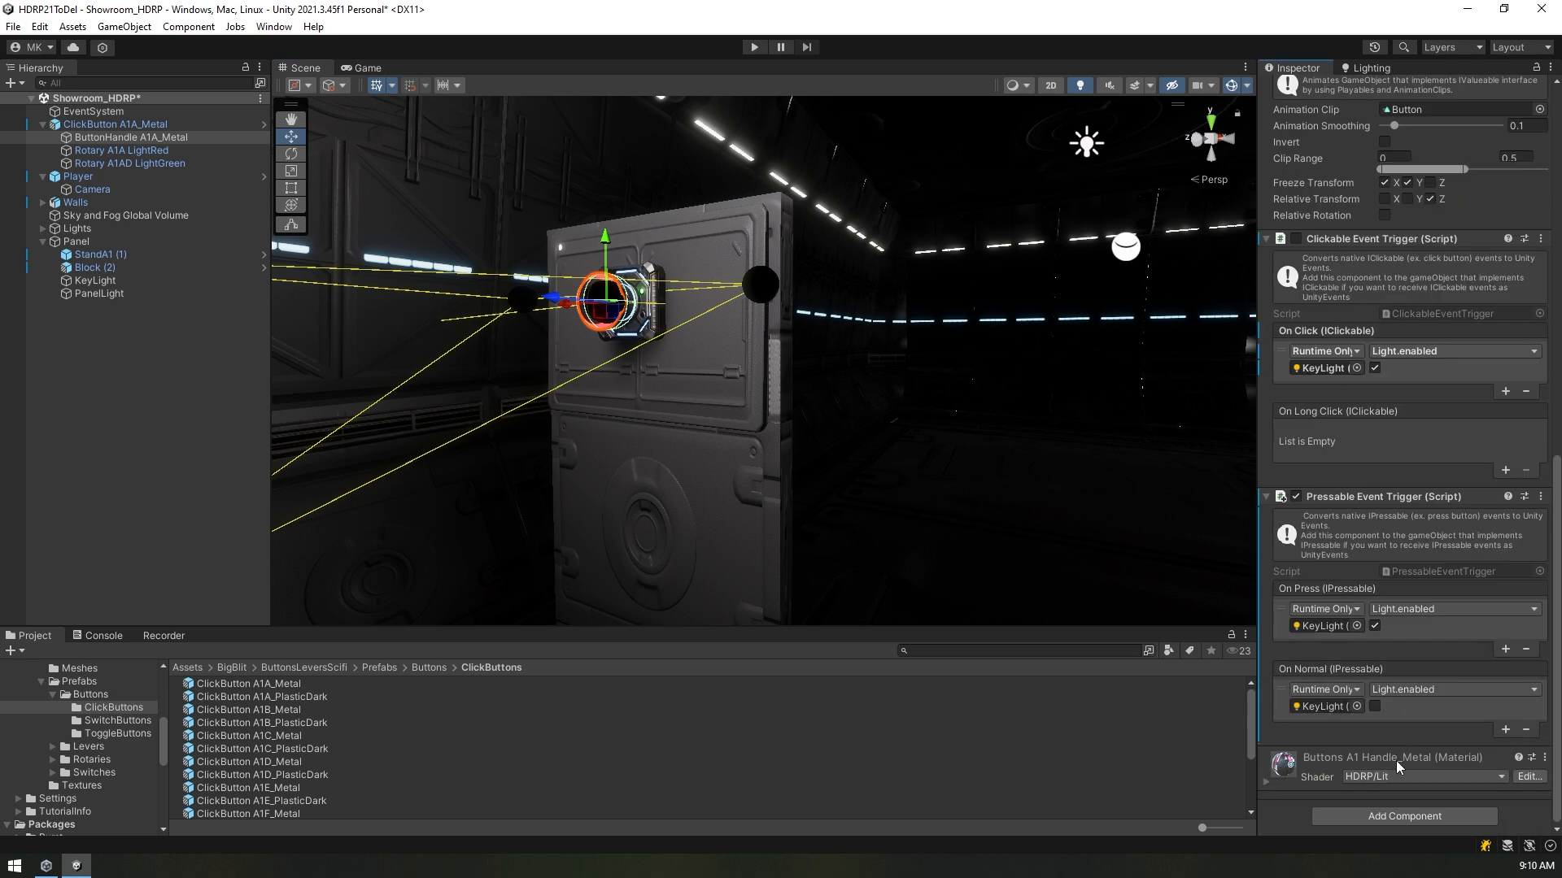
left_click(1394, 811)
type("Toggle")
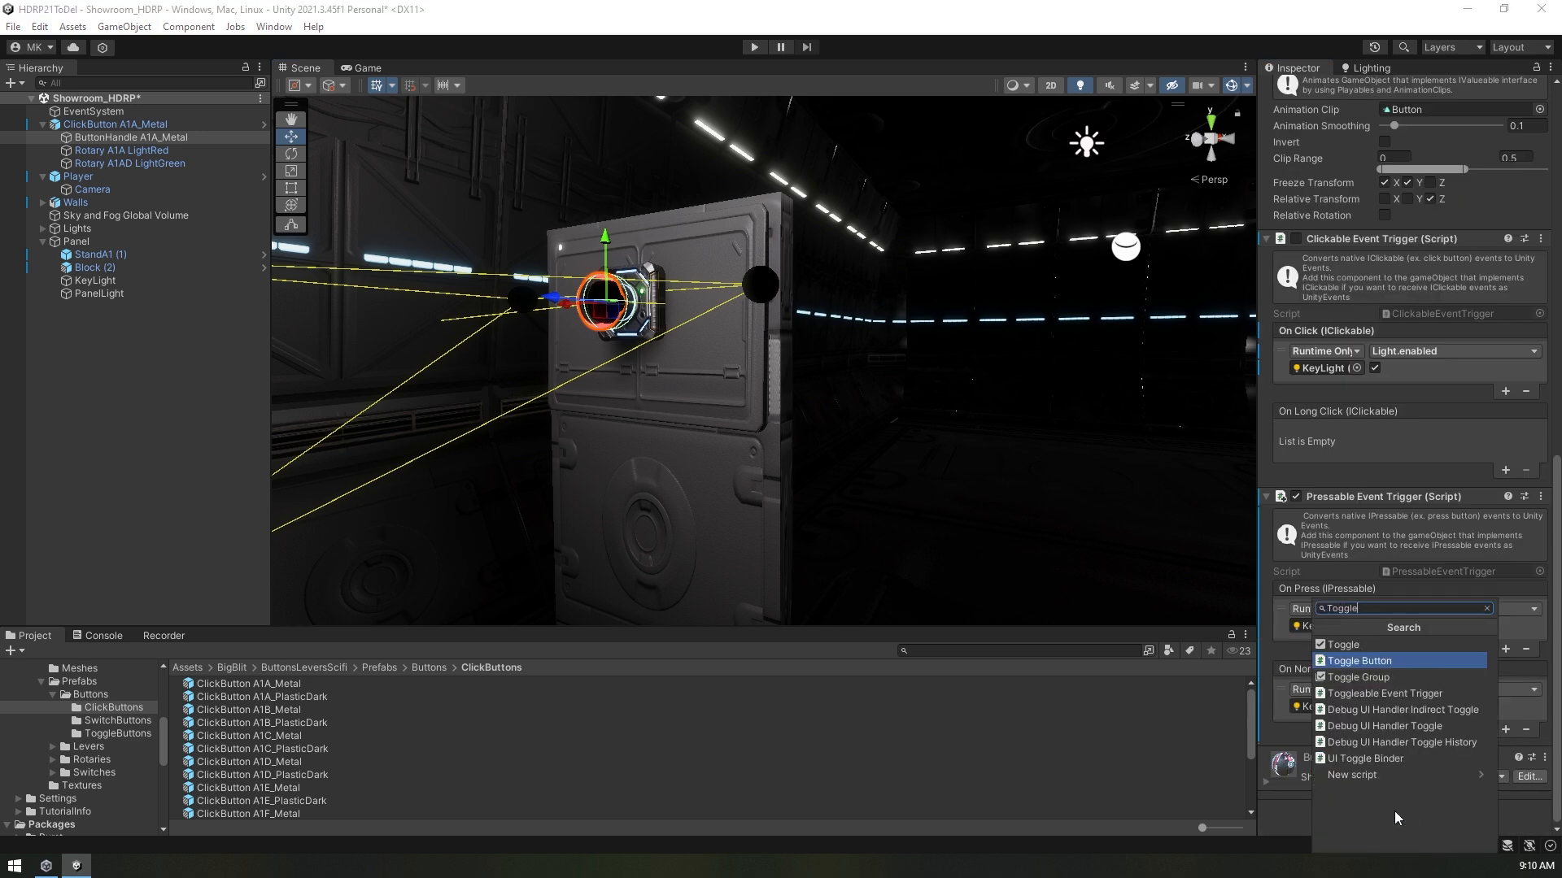
key("Return")
scroll(1281, 656, "down", 5)
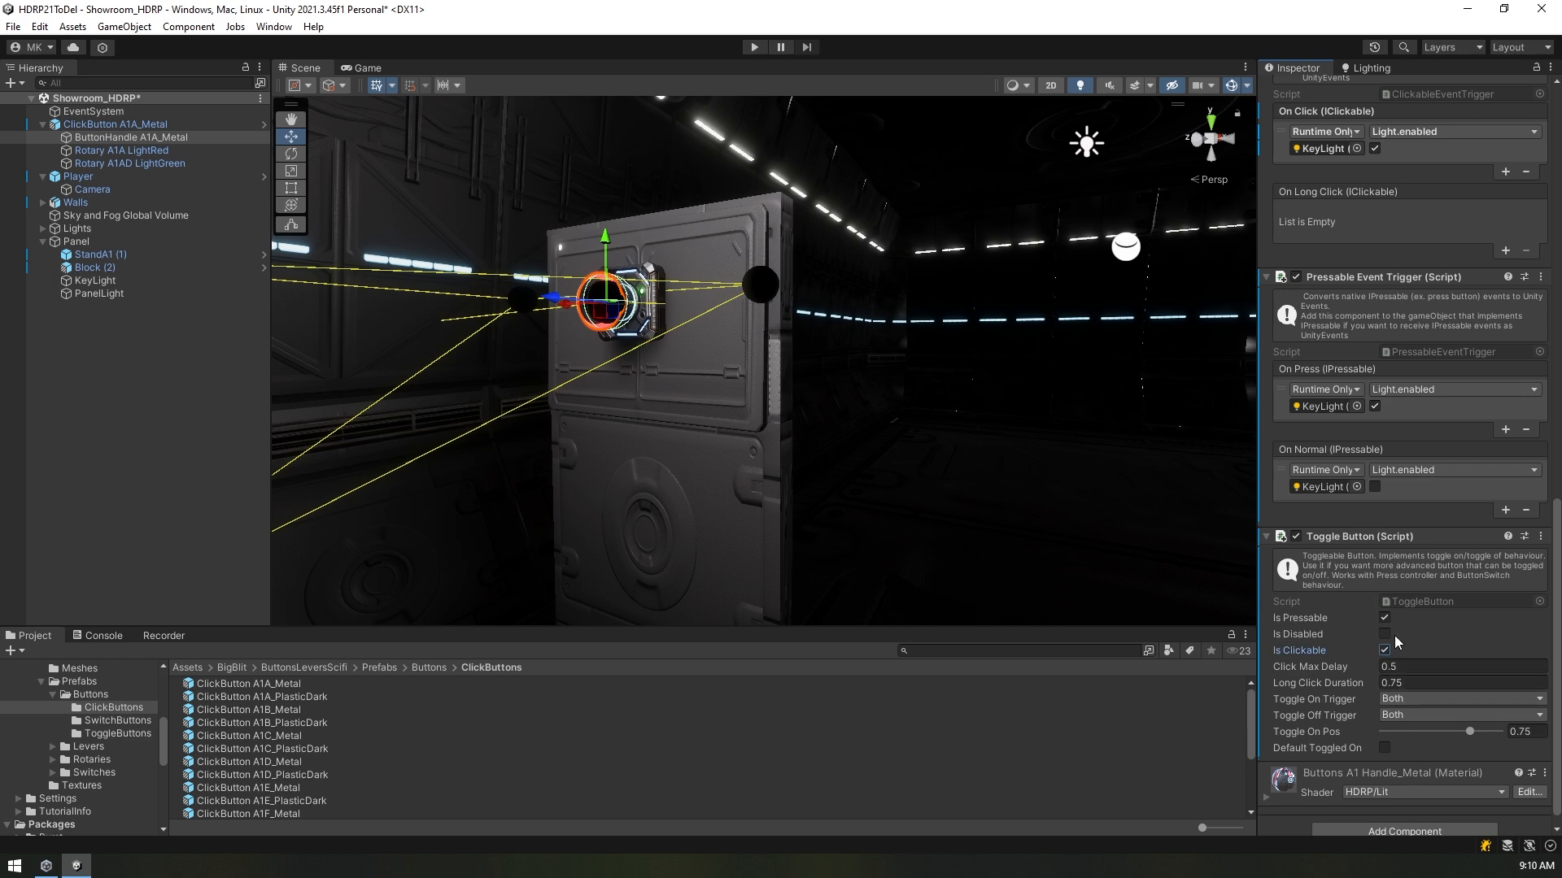
Step: Disable the Pressable Event Trigger on the button handle and add a Toggleable Event Trigger component
scroll(1394, 636, "up", 3)
left_click(1296, 408)
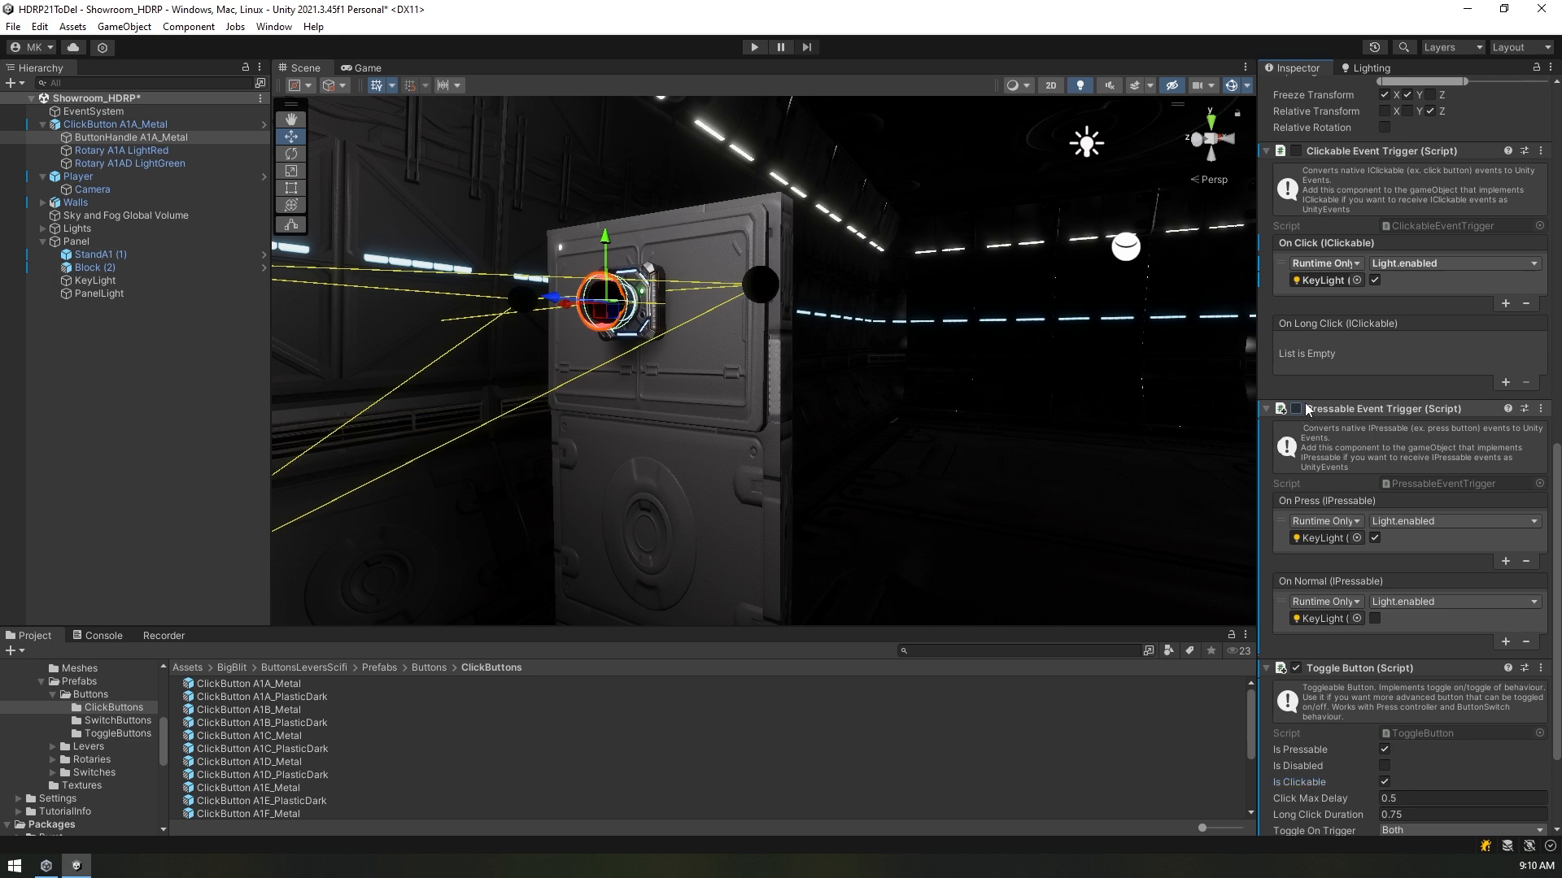
scroll(1329, 467, "down", 4)
left_click(1369, 805)
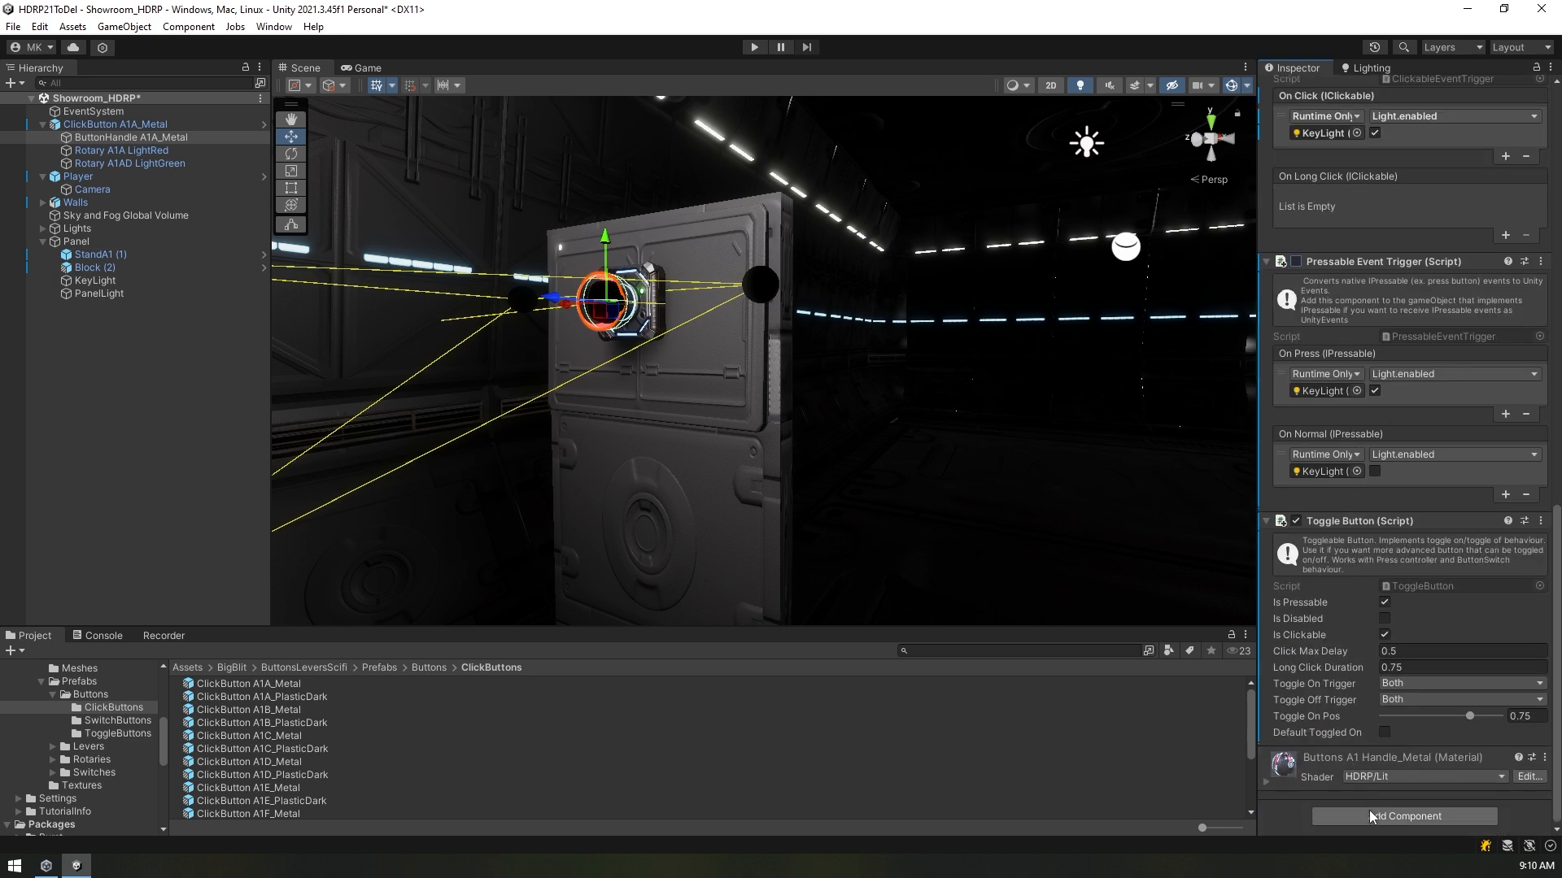
key("Down")
key("Down")
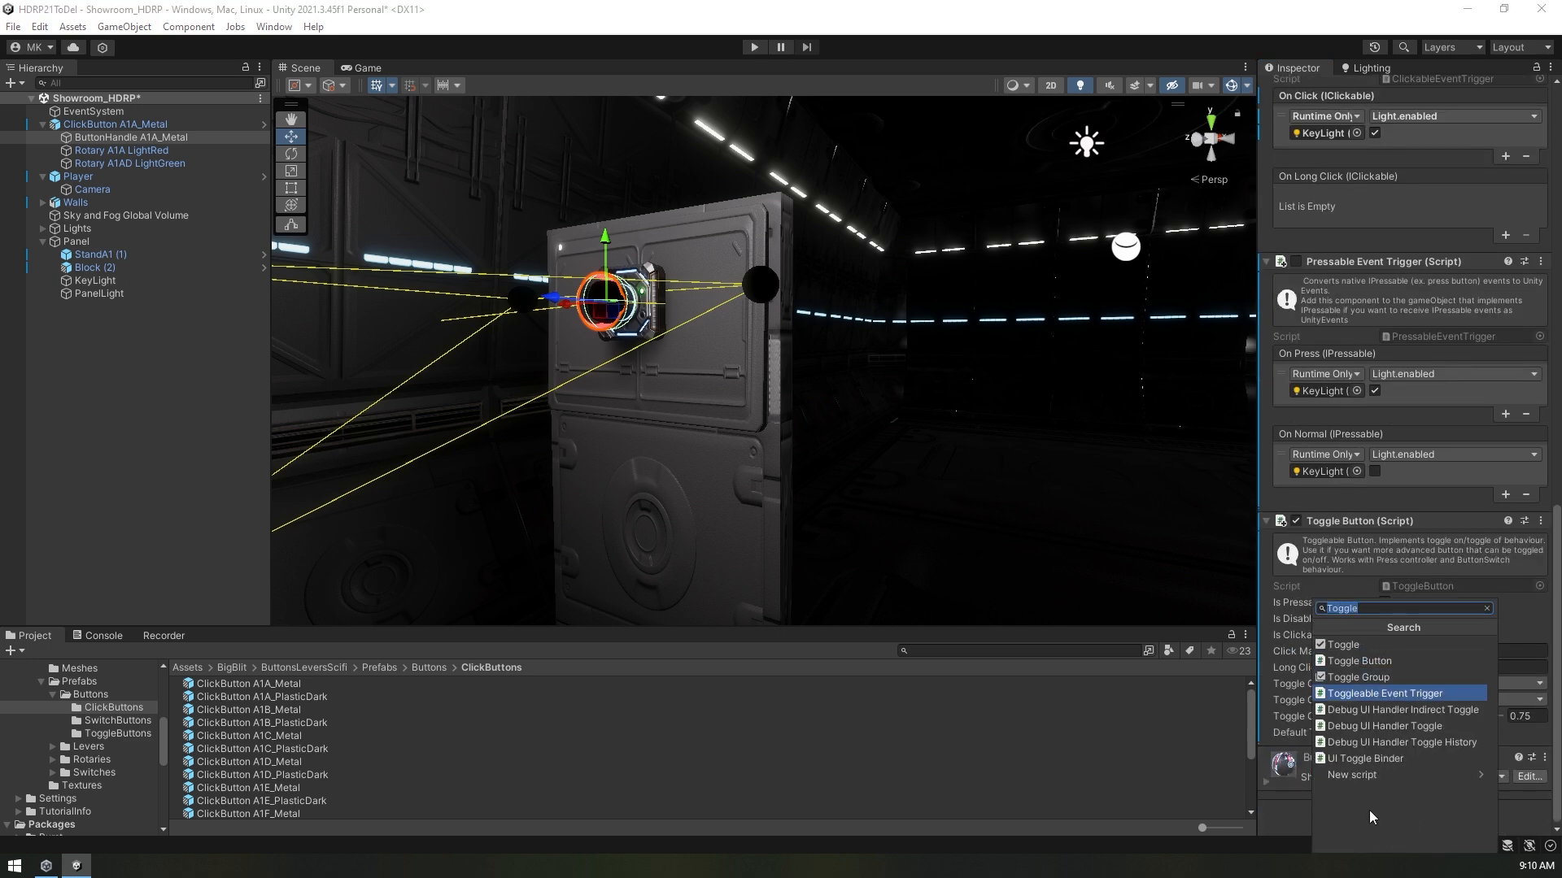
key("Return")
scroll(1371, 750, "down", 5)
scroll(1367, 644, "down", 2)
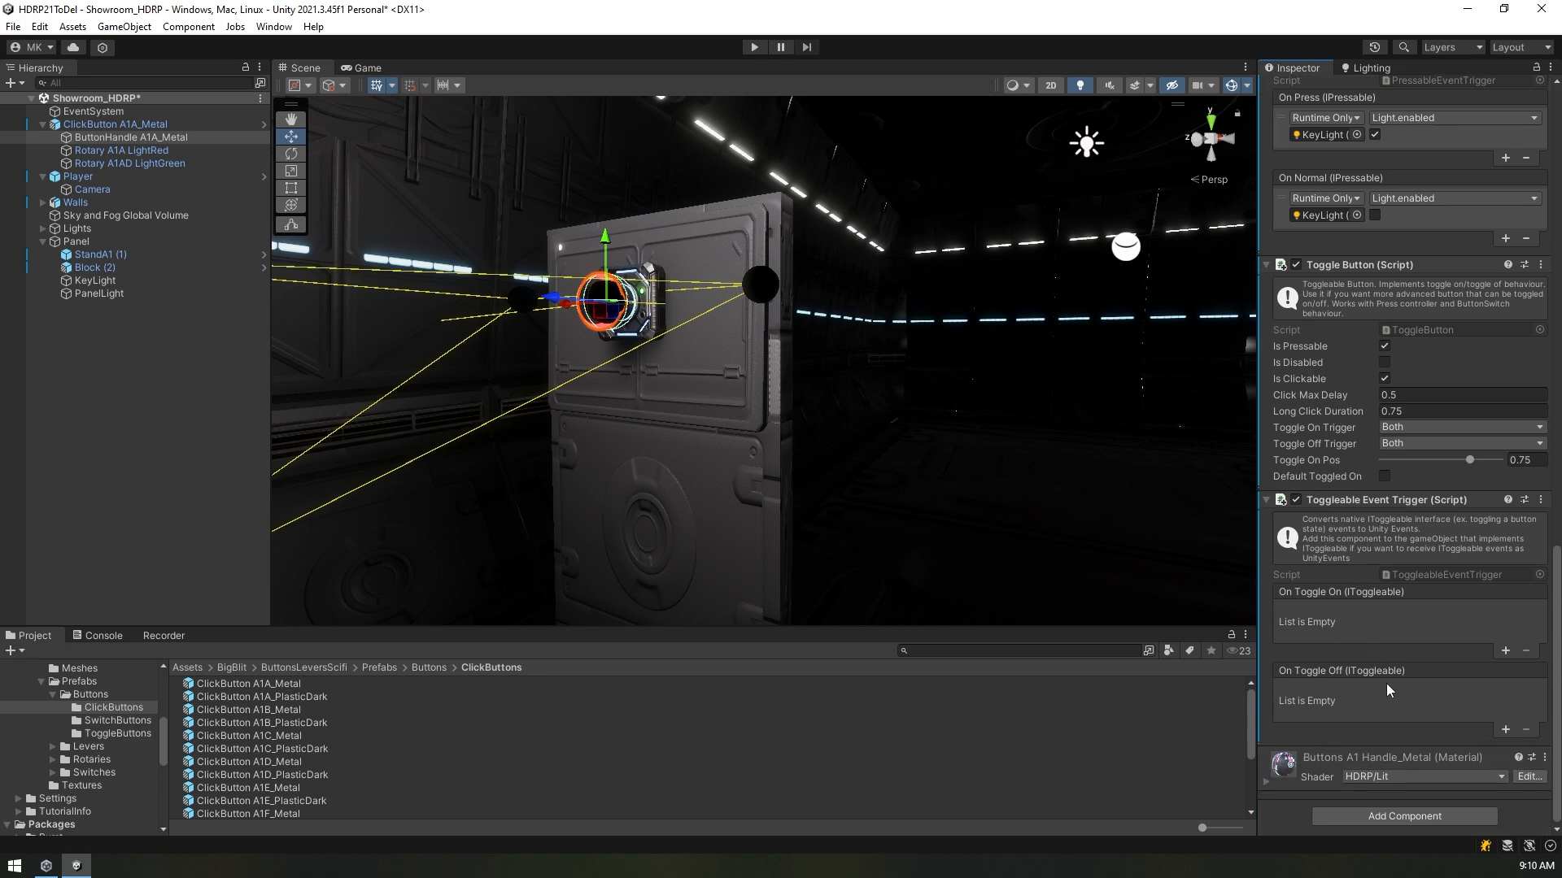
Step: Add one On Toggle On and one On Toggle Off entry to the Toggleable Event Trigger and assign KeyLight to both
left_click(1506, 653)
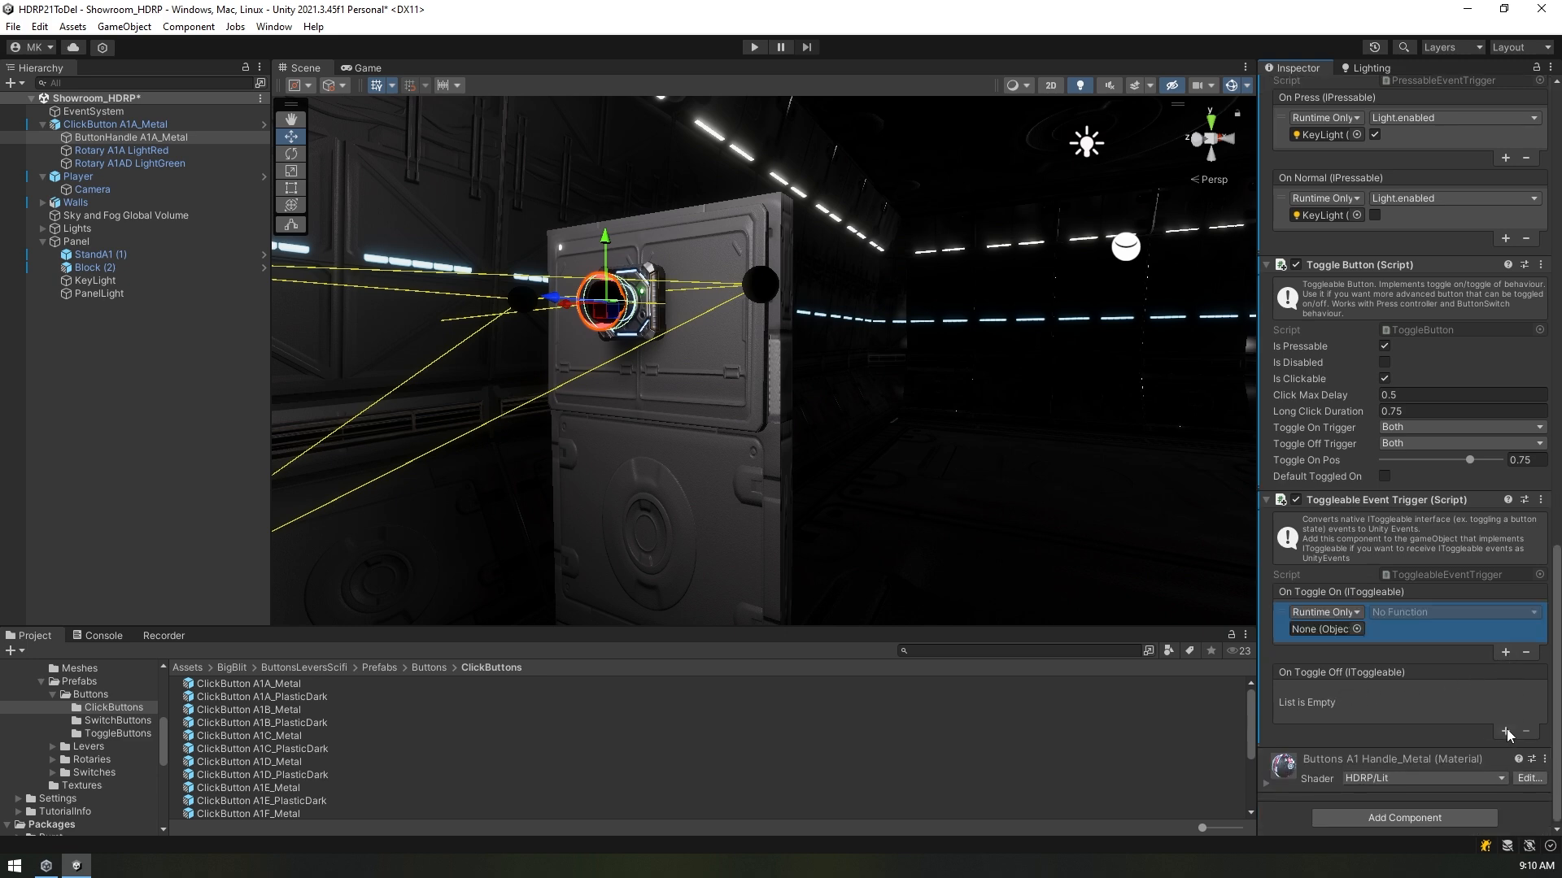
left_click(1505, 731)
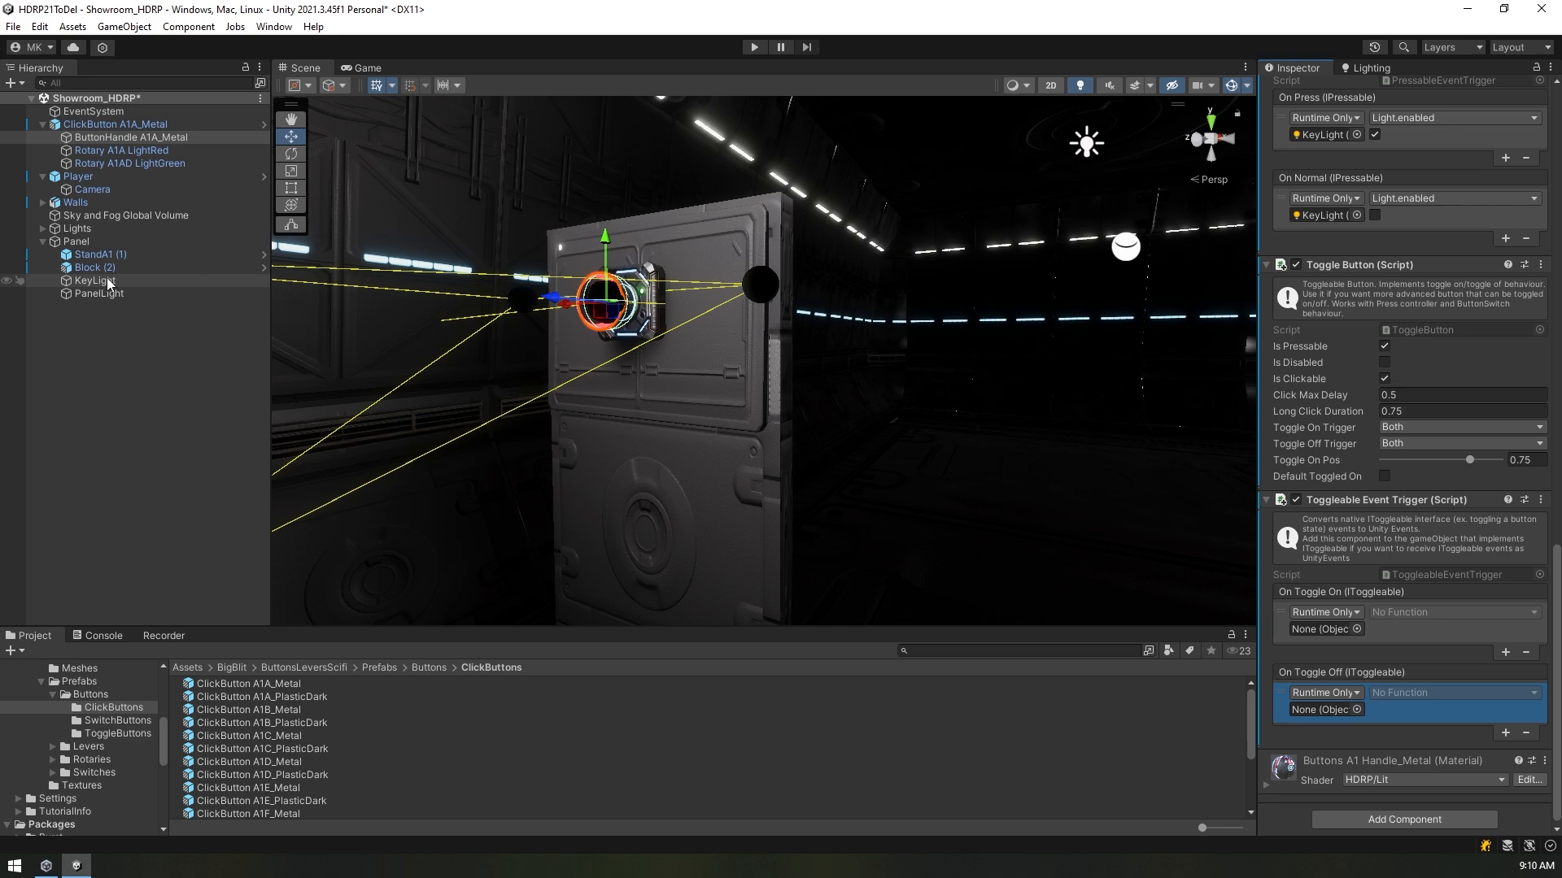
left_click_drag(106, 278, 1309, 633)
left_click_drag(95, 281, 1326, 710)
Step: Make the On Toggle On entry set KeyLight's Light.enabled to true and the On Toggle Off entry set it to false
left_click(1422, 615)
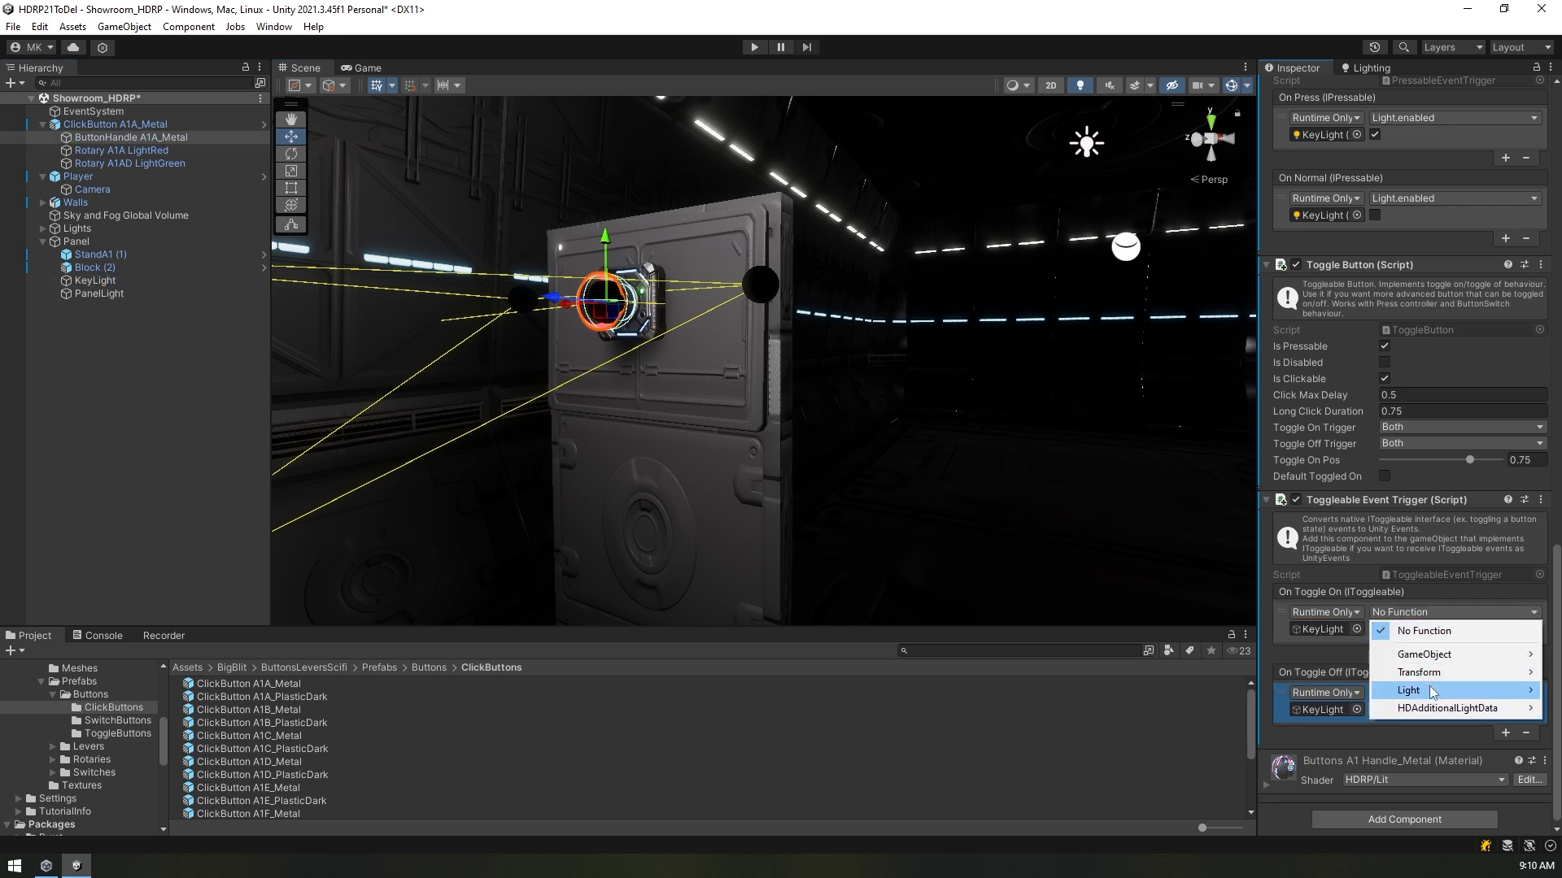
mouse_move(1433, 691)
left_click(1238, 244)
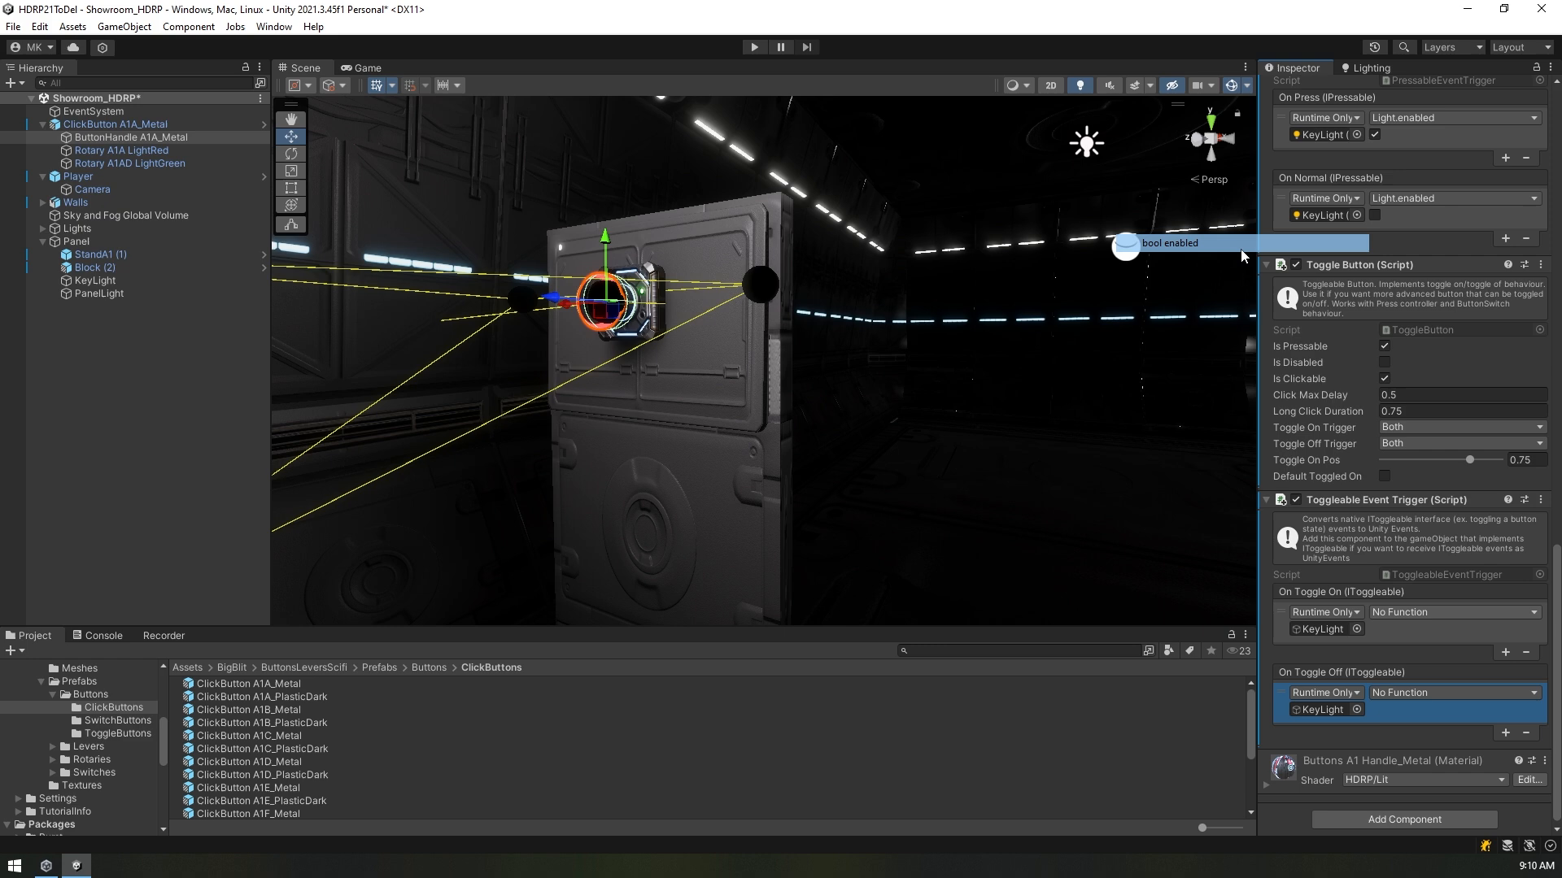
left_click(1413, 689)
mouse_move(1419, 768)
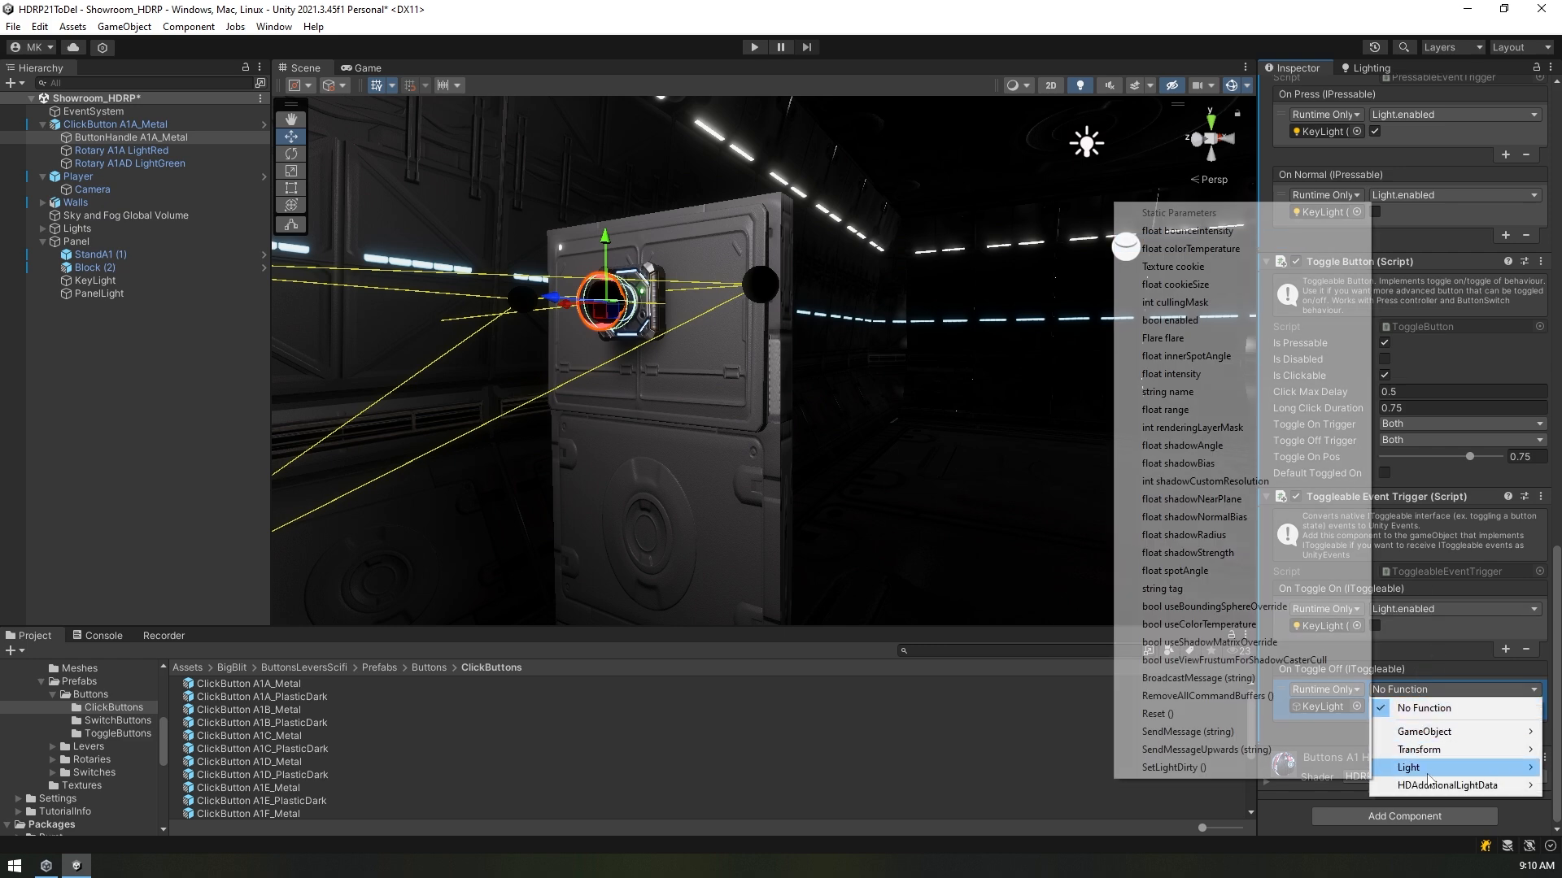
left_click(1198, 325)
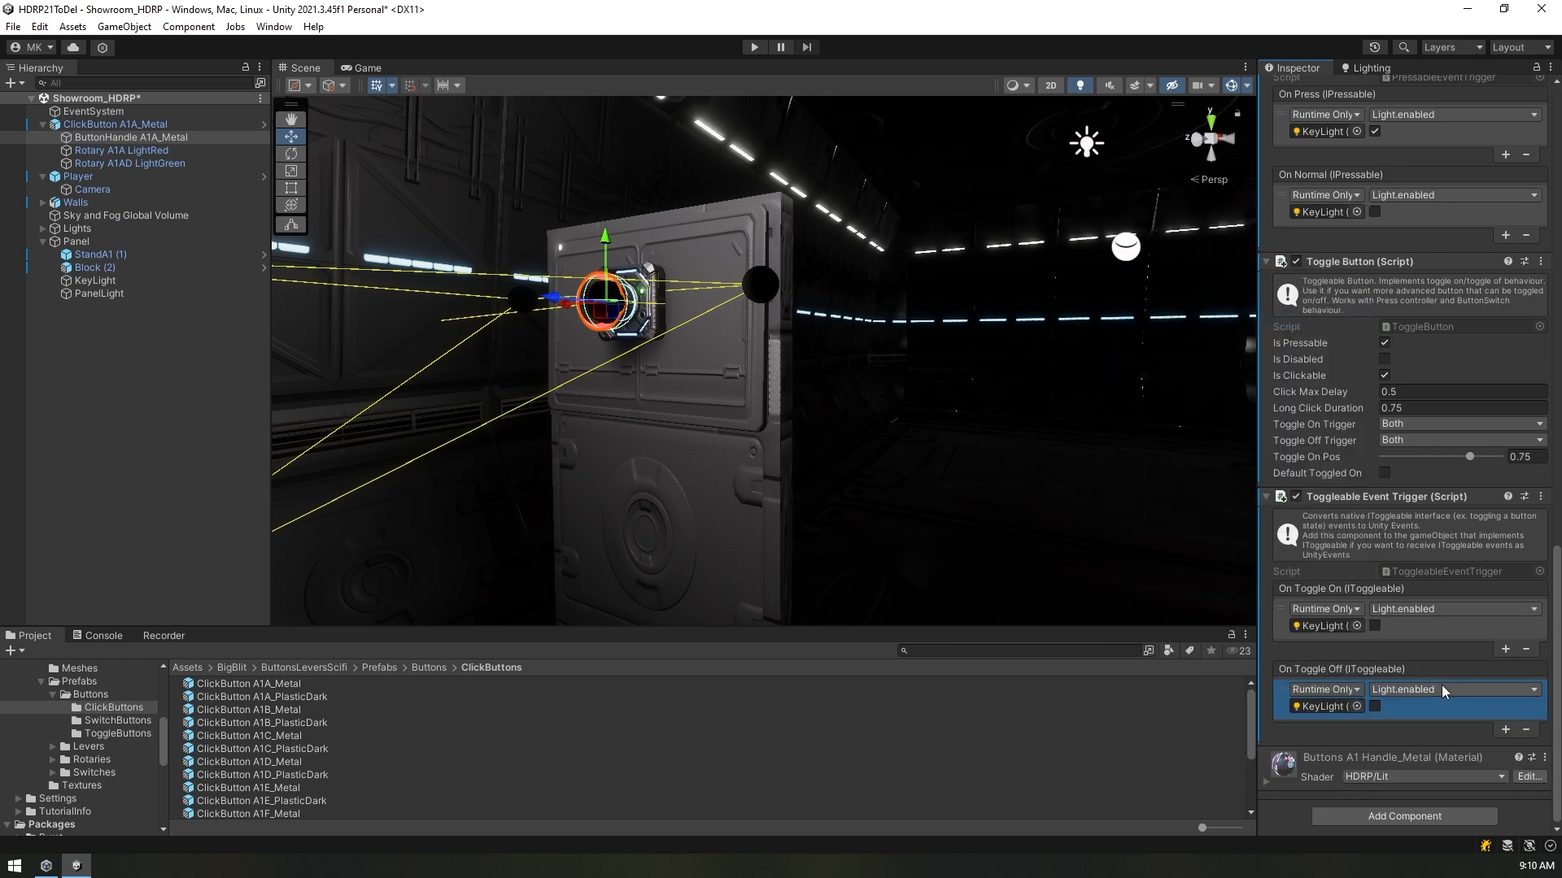
left_click(1375, 625)
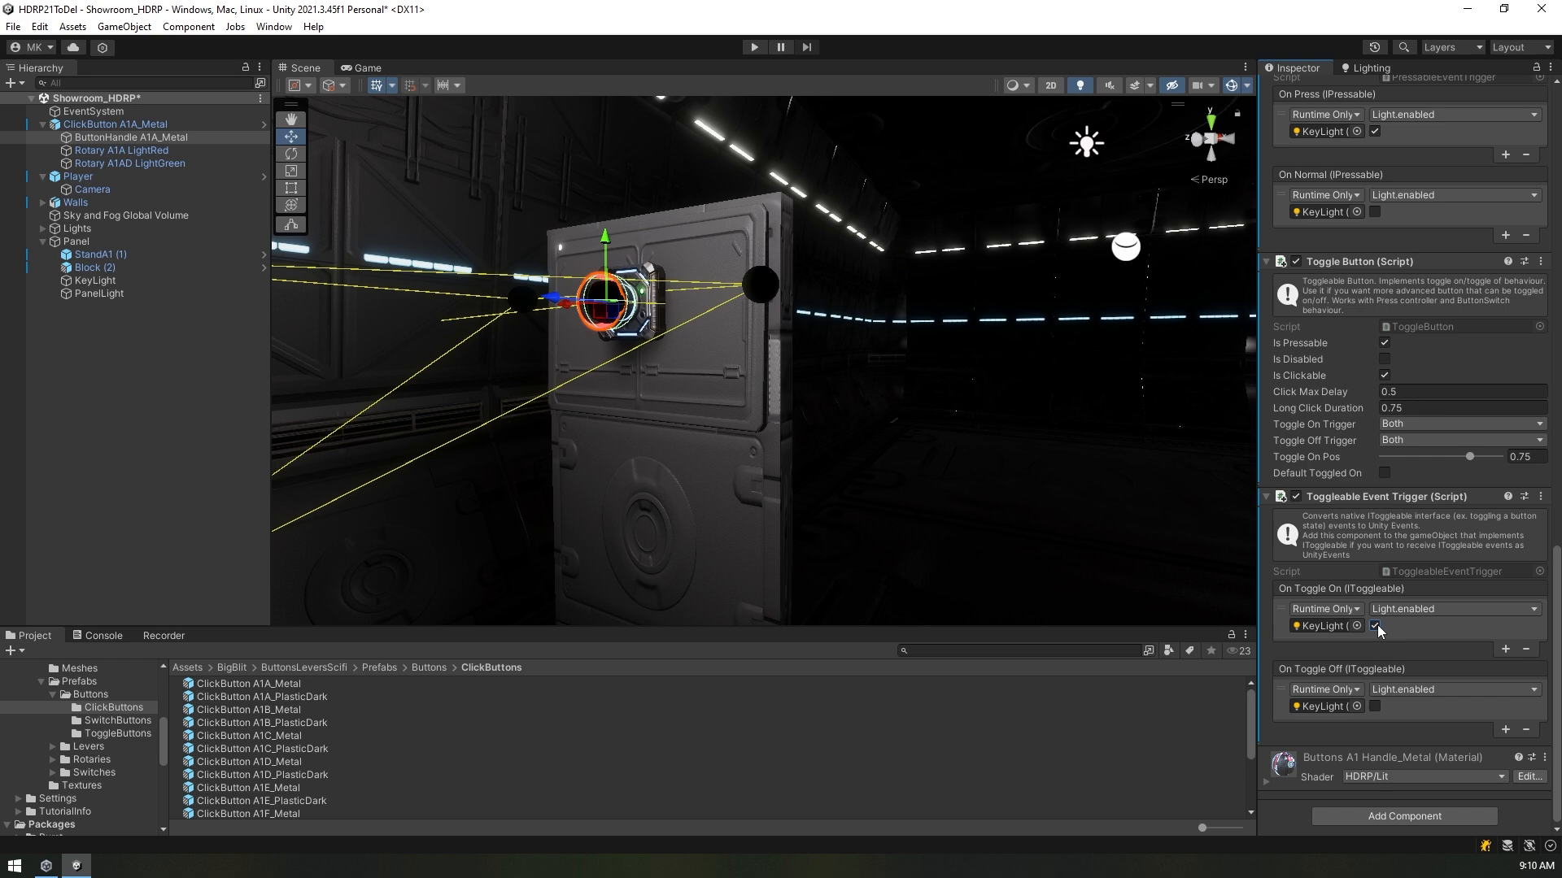
Step: Set the Emission Controller's Toggle On Color to green 26FF00 and raise its alpha to full opacity
scroll(1377, 625, "up", 10)
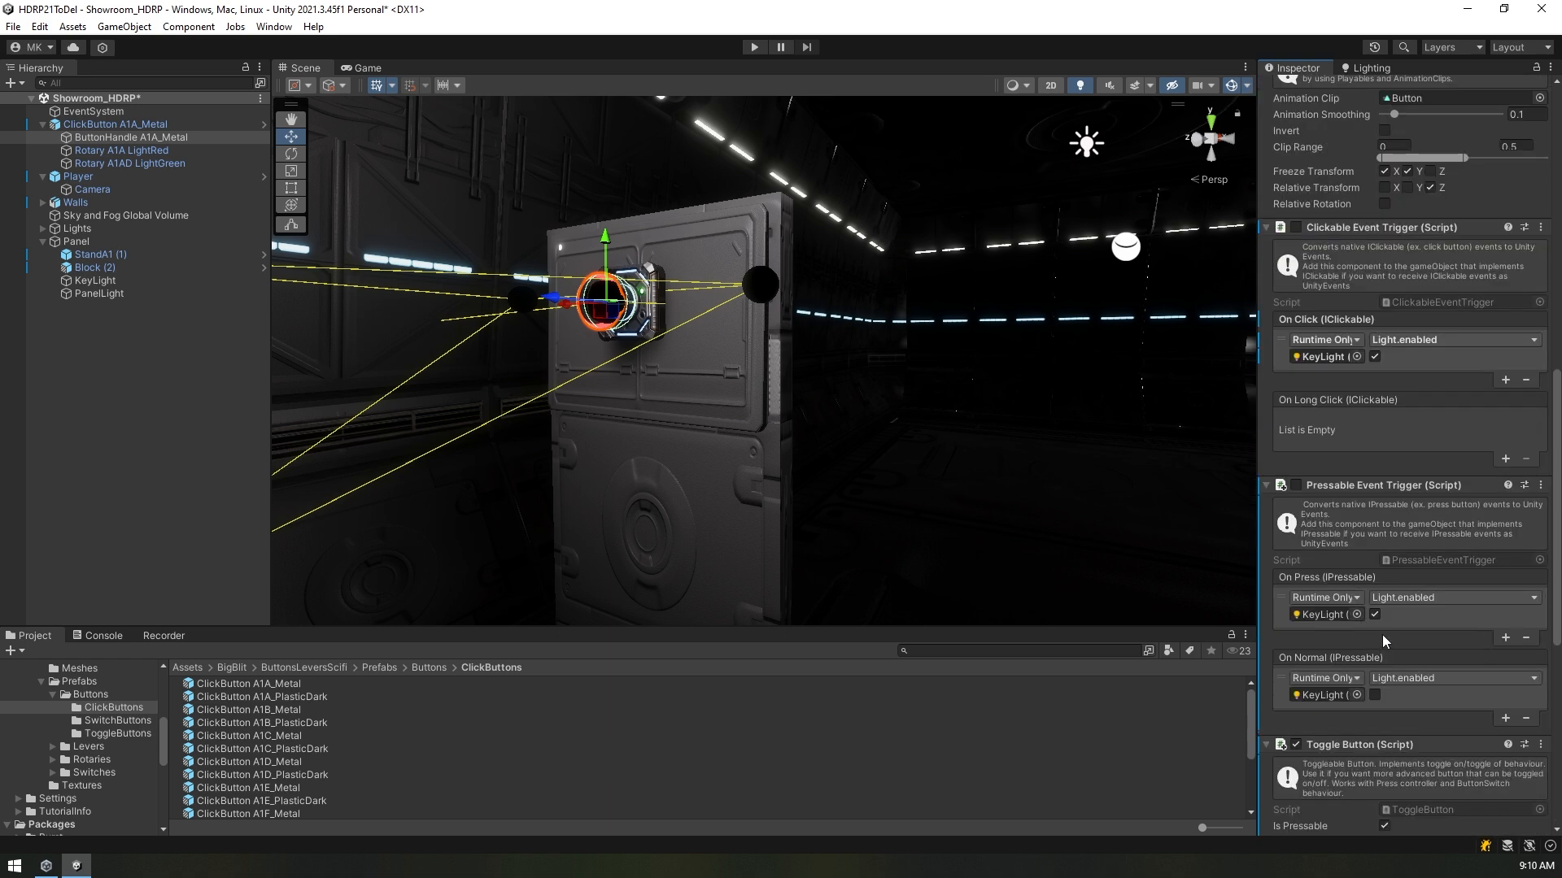
scroll(1383, 635, "up", 10)
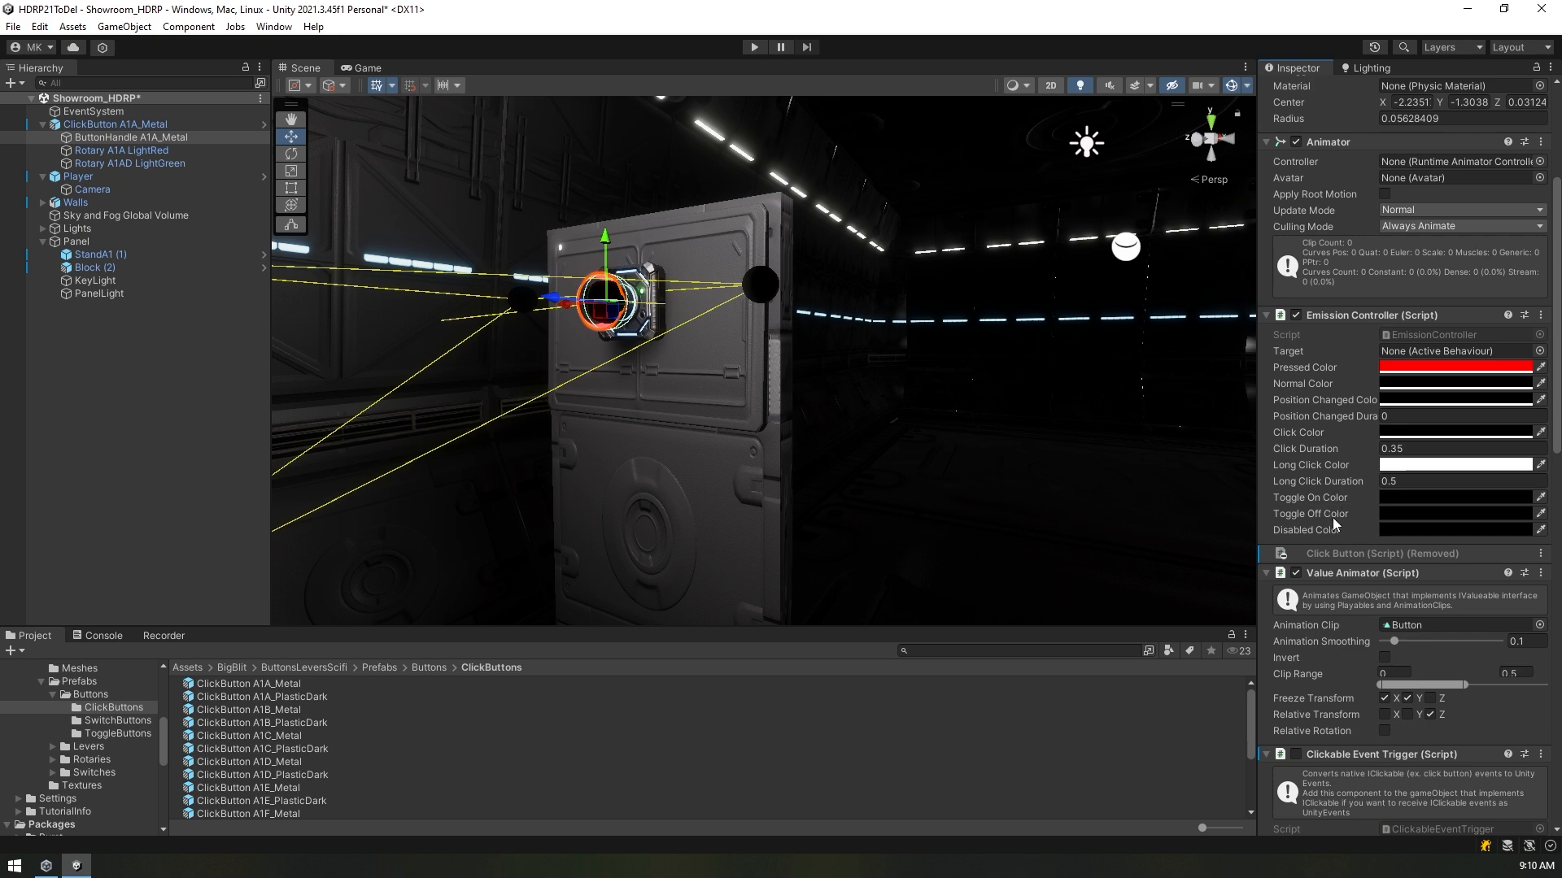
left_click(1405, 497)
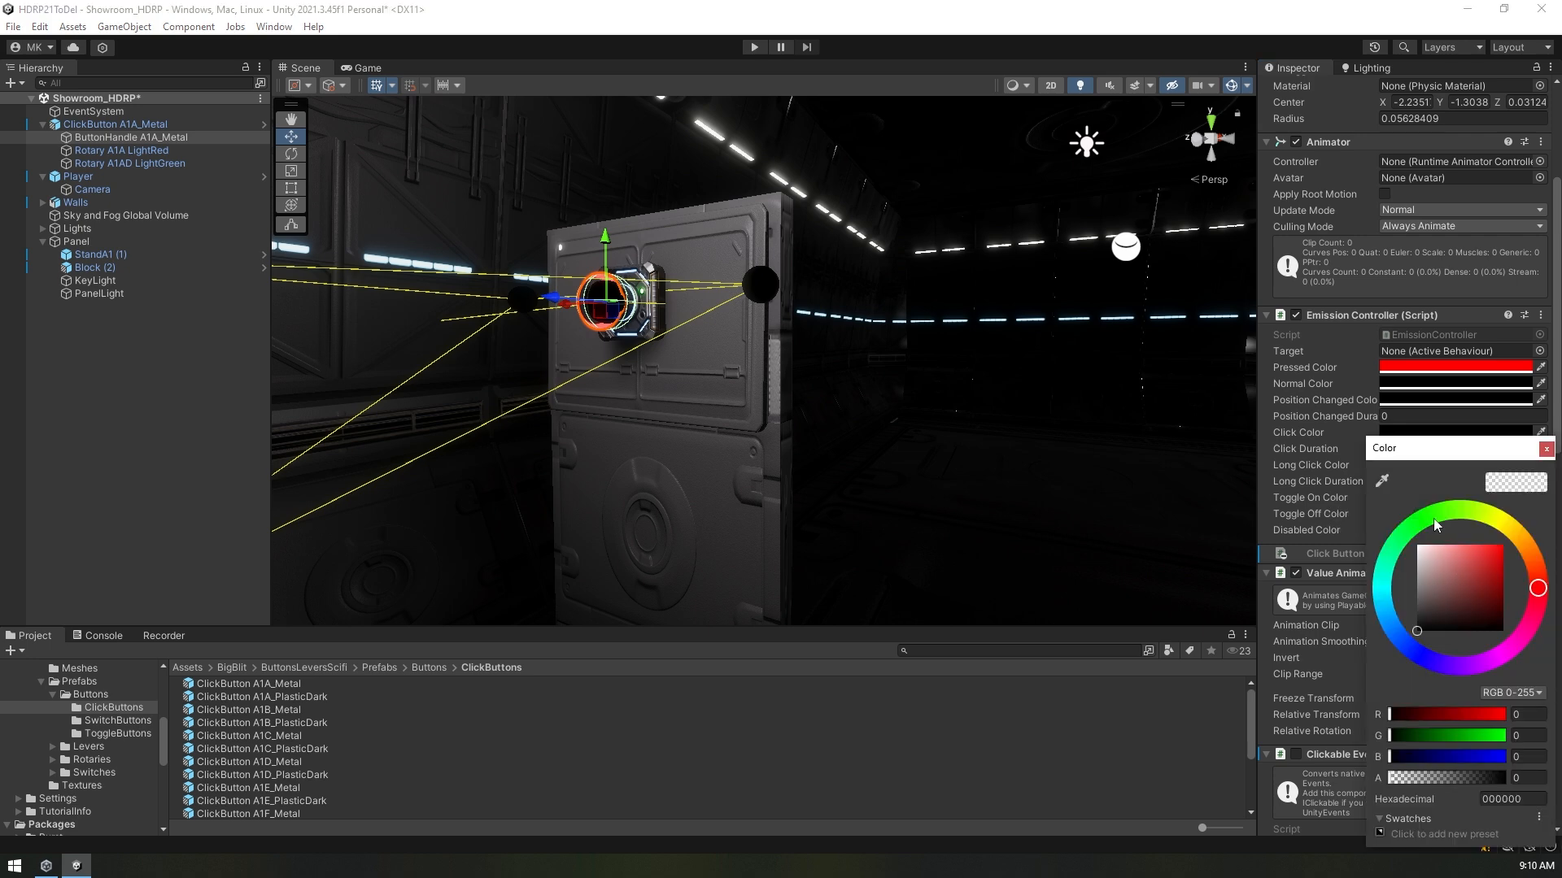
left_click(1433, 518)
left_click_drag(1475, 579, 1511, 529)
left_click(1444, 779)
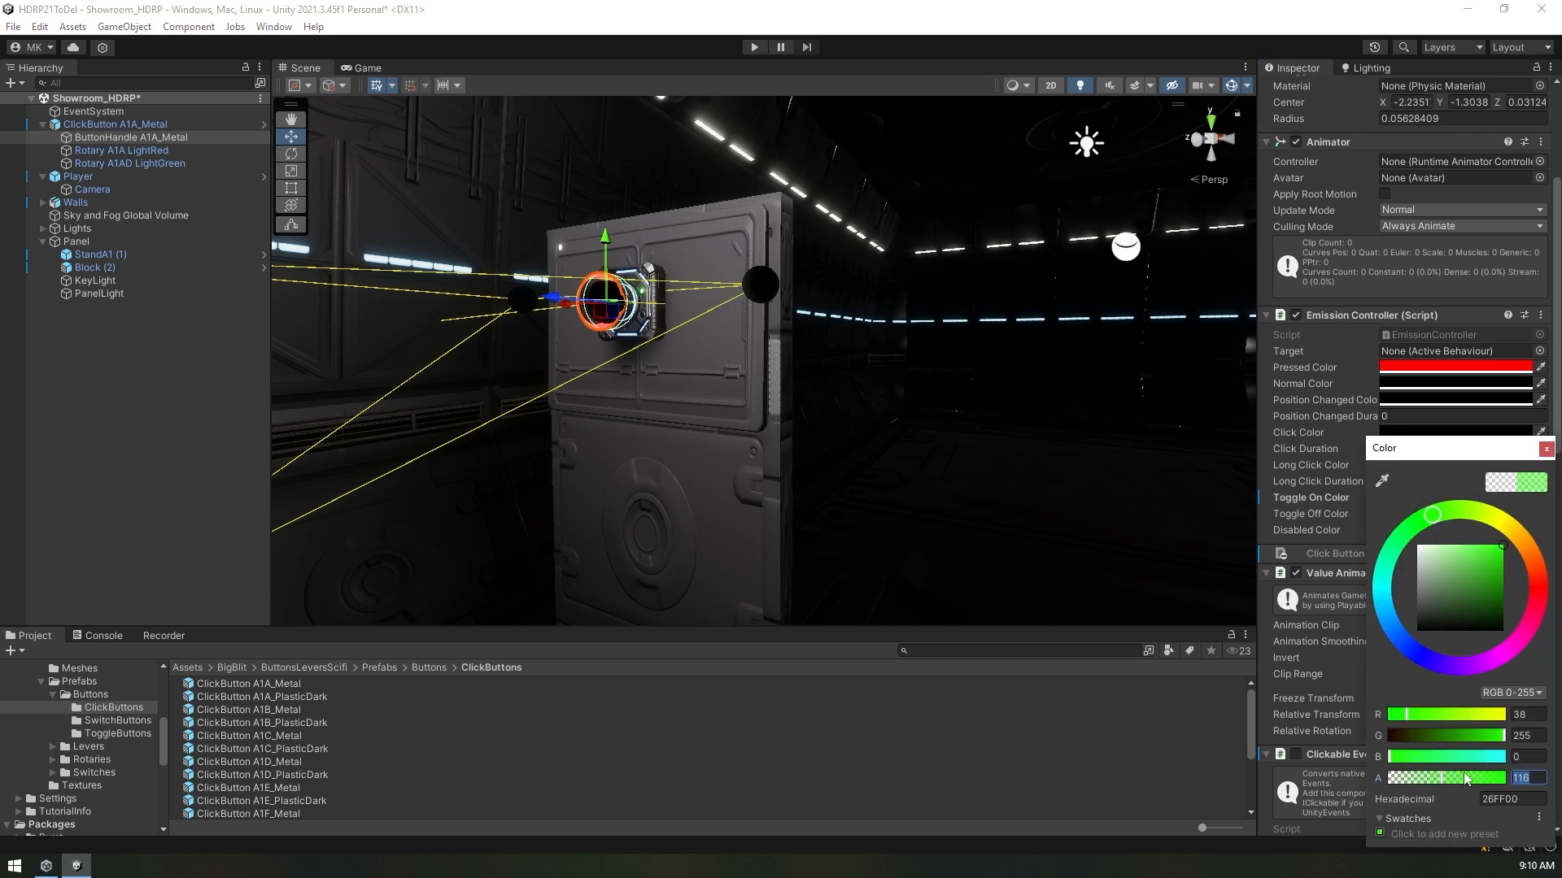
left_click_drag(1464, 773, 1508, 774)
left_click(1270, 442)
Step: Set the Emission Controller's Toggle Off Color to red FF0000 and raise its alpha to full opacity
left_click(1387, 515)
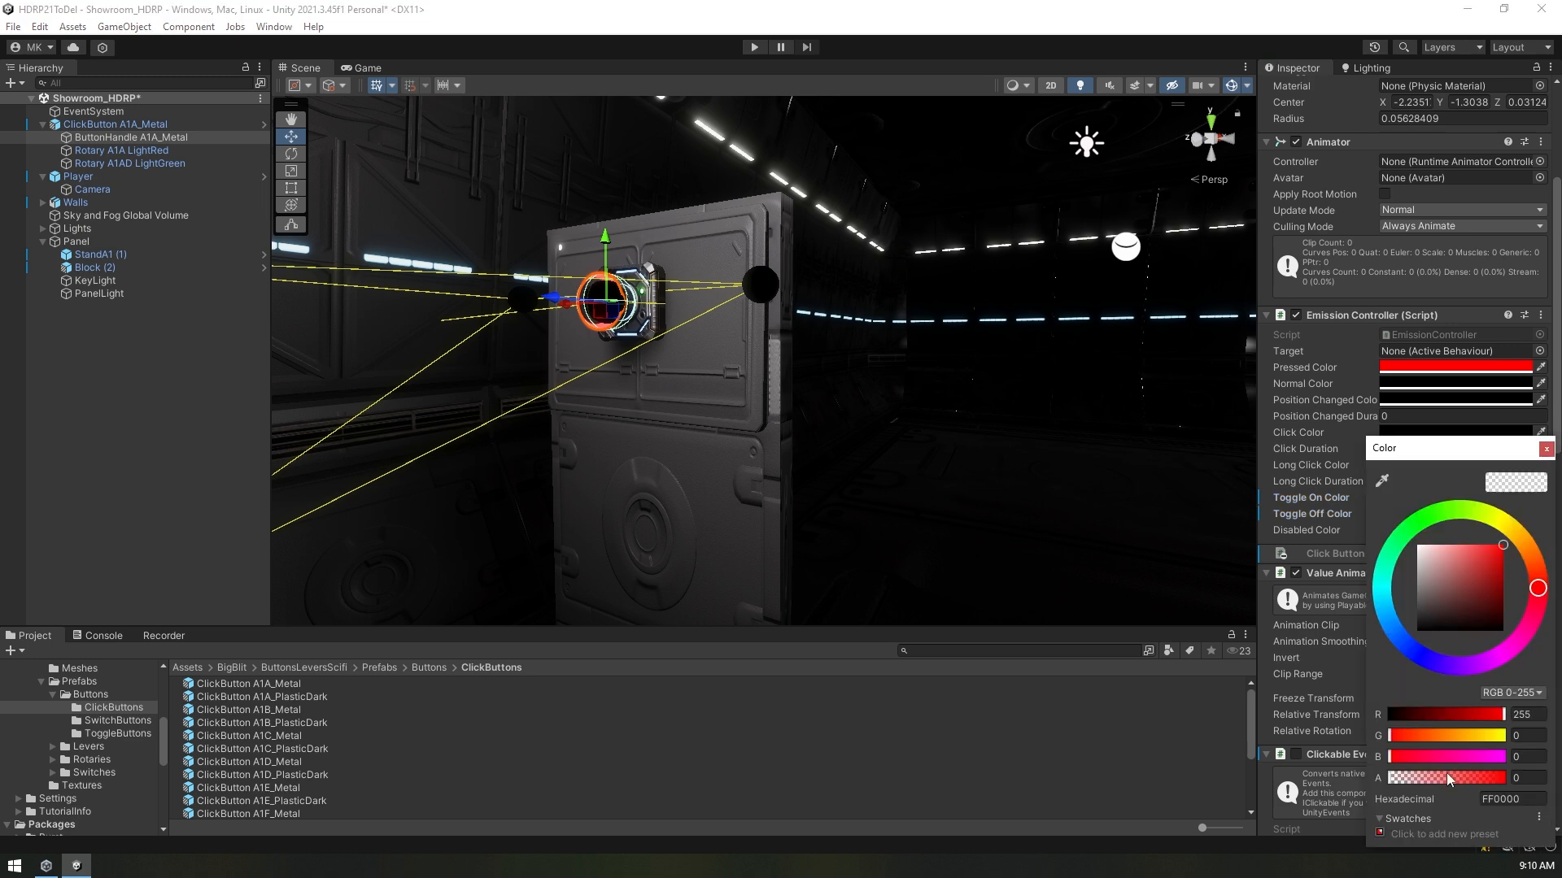
left_click_drag(1448, 779, 1506, 778)
left_click(1295, 478)
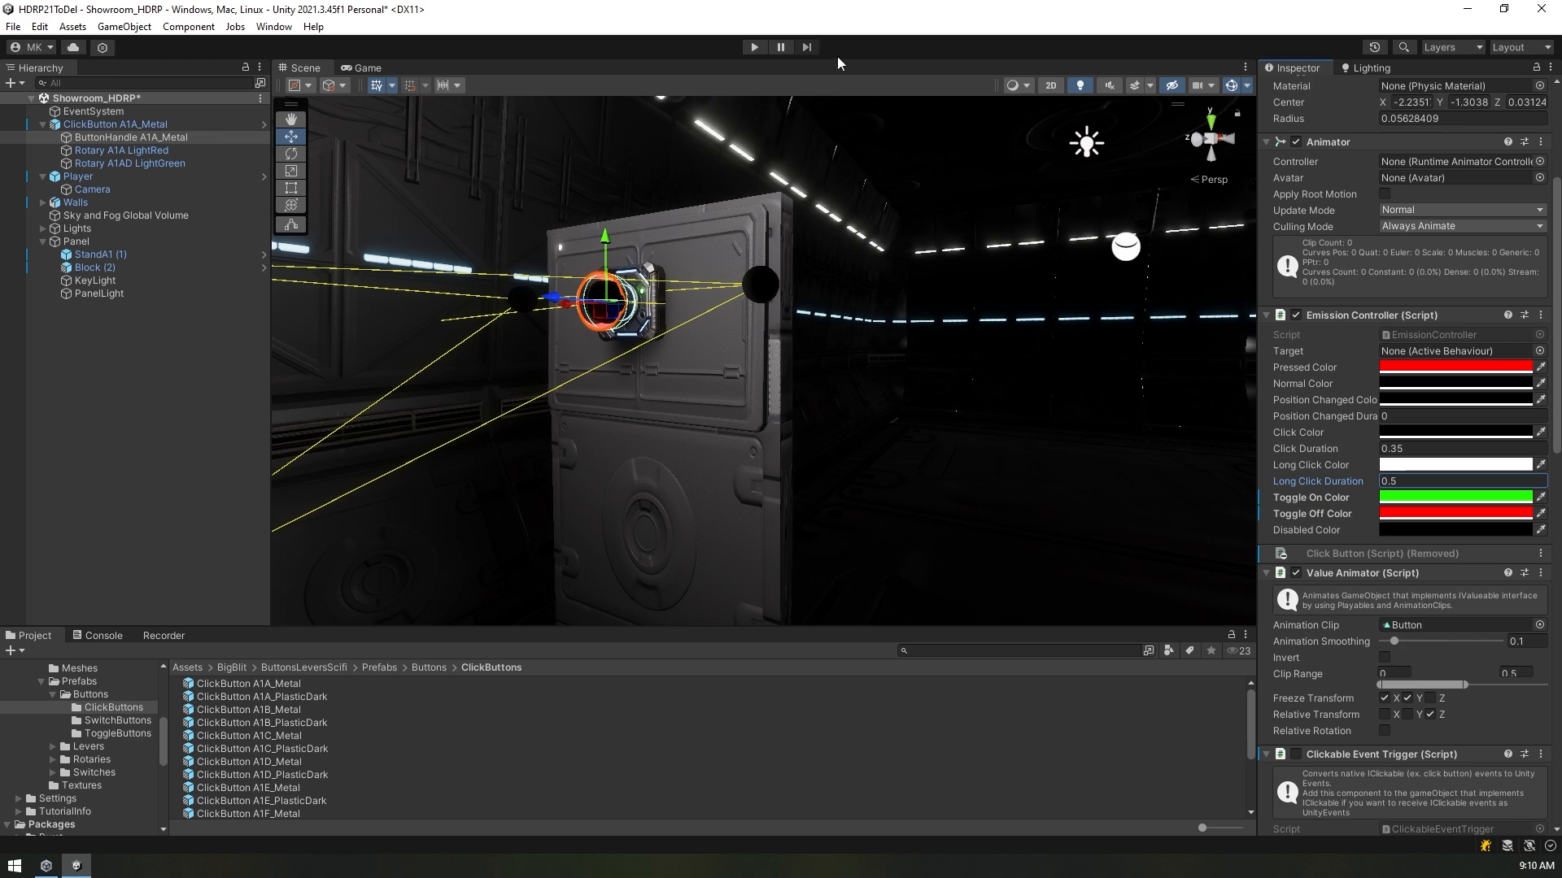
Step: Run the scene in Play mode, toggle the panel button on and off repeatedly to test KeyLight and the emission colours, and exit Play mode
left_click(755, 47)
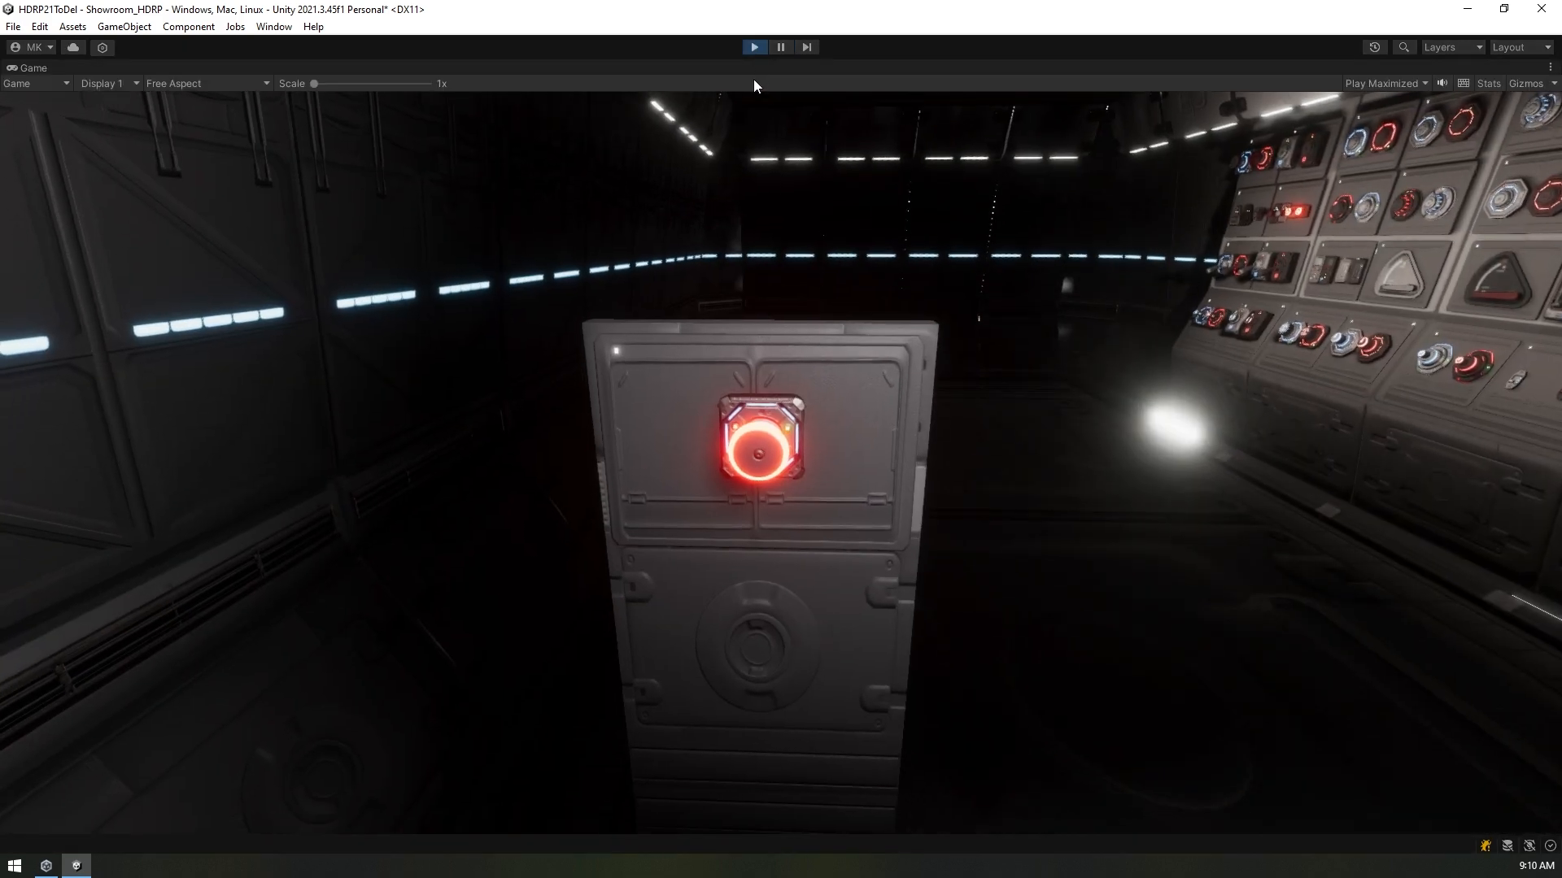
right_click_drag(761, 393, 854, 366)
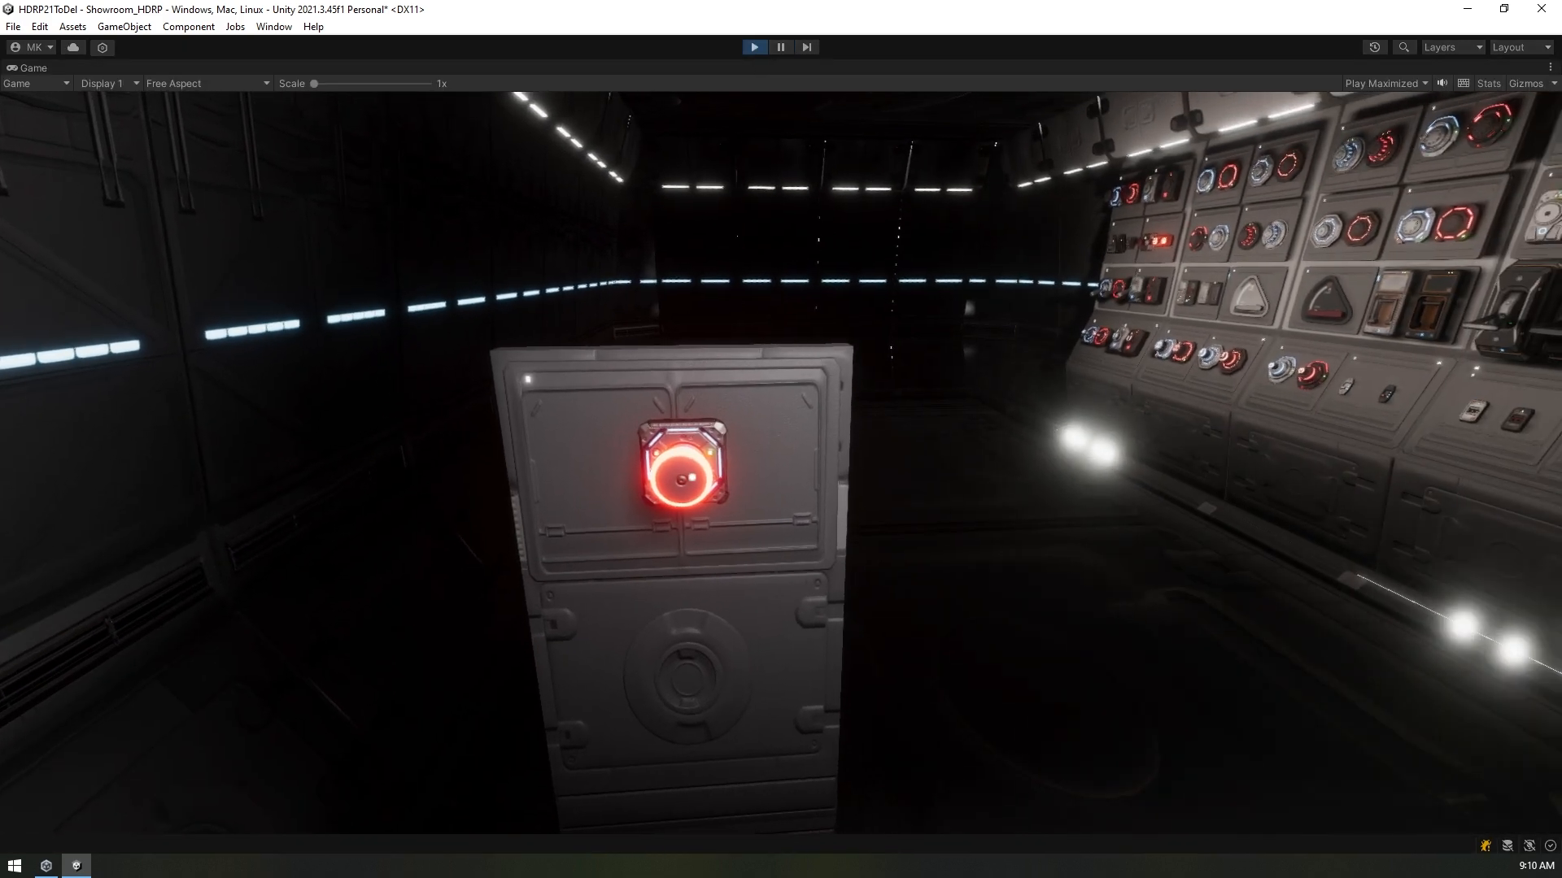
left_click(692, 478)
left_click(693, 477)
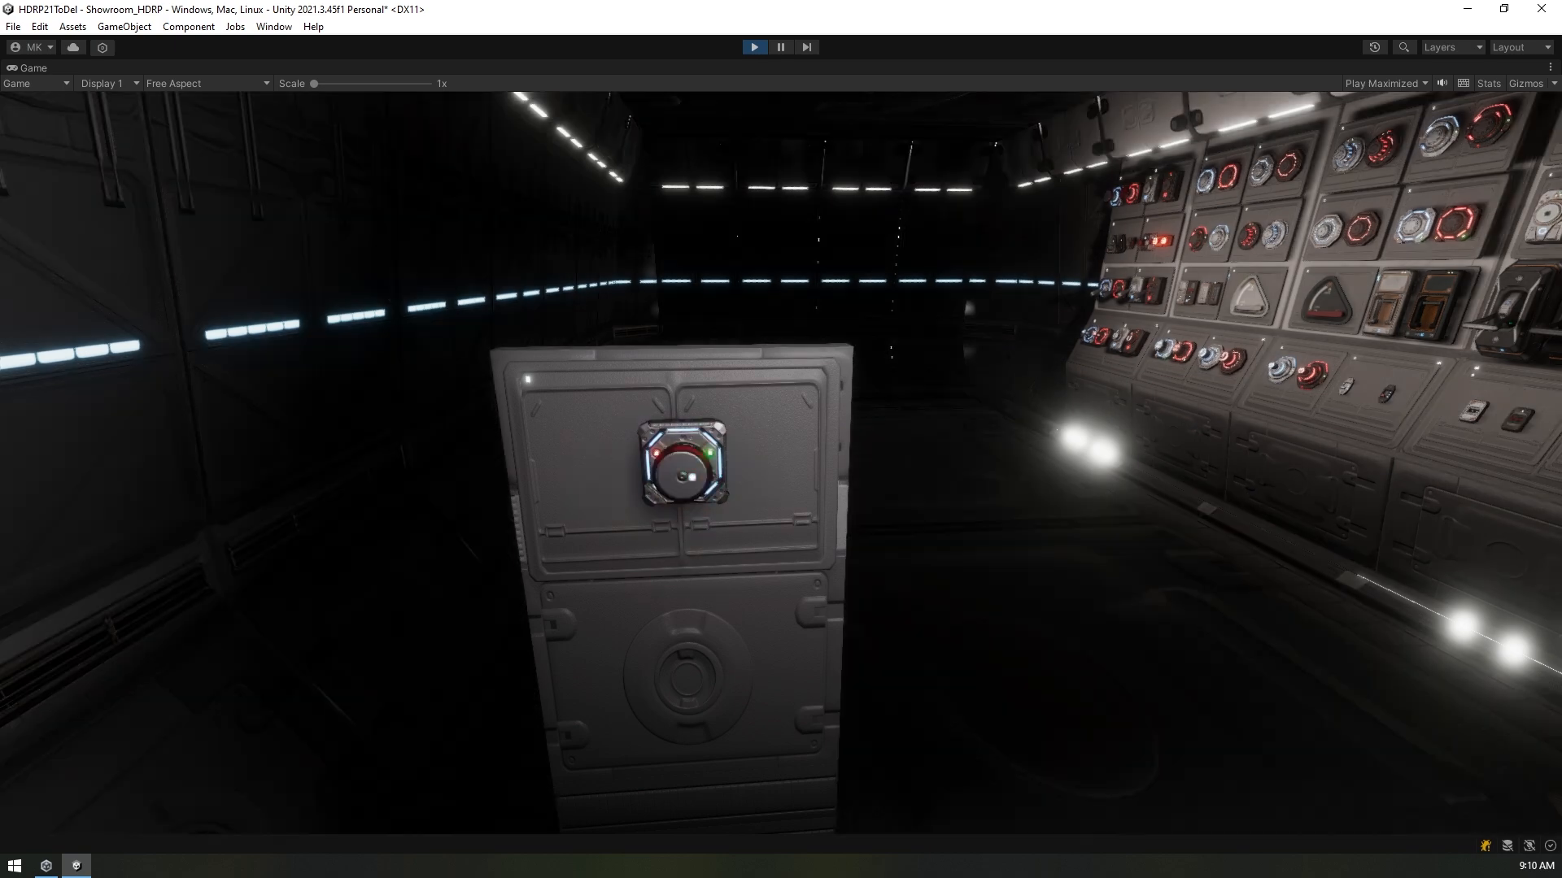
left_click(692, 477)
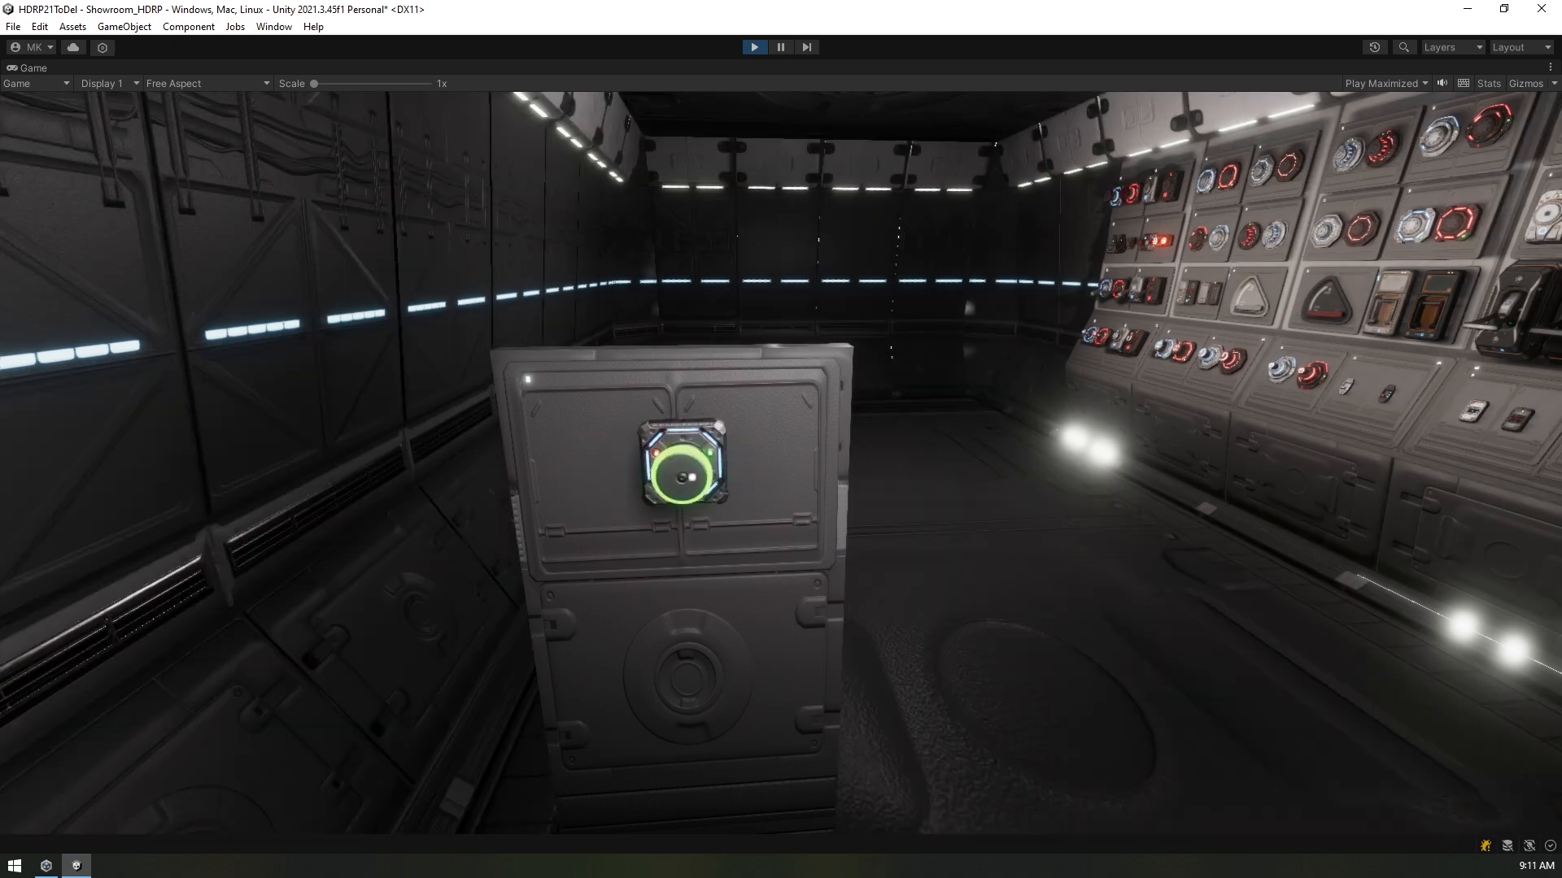
left_click(693, 477)
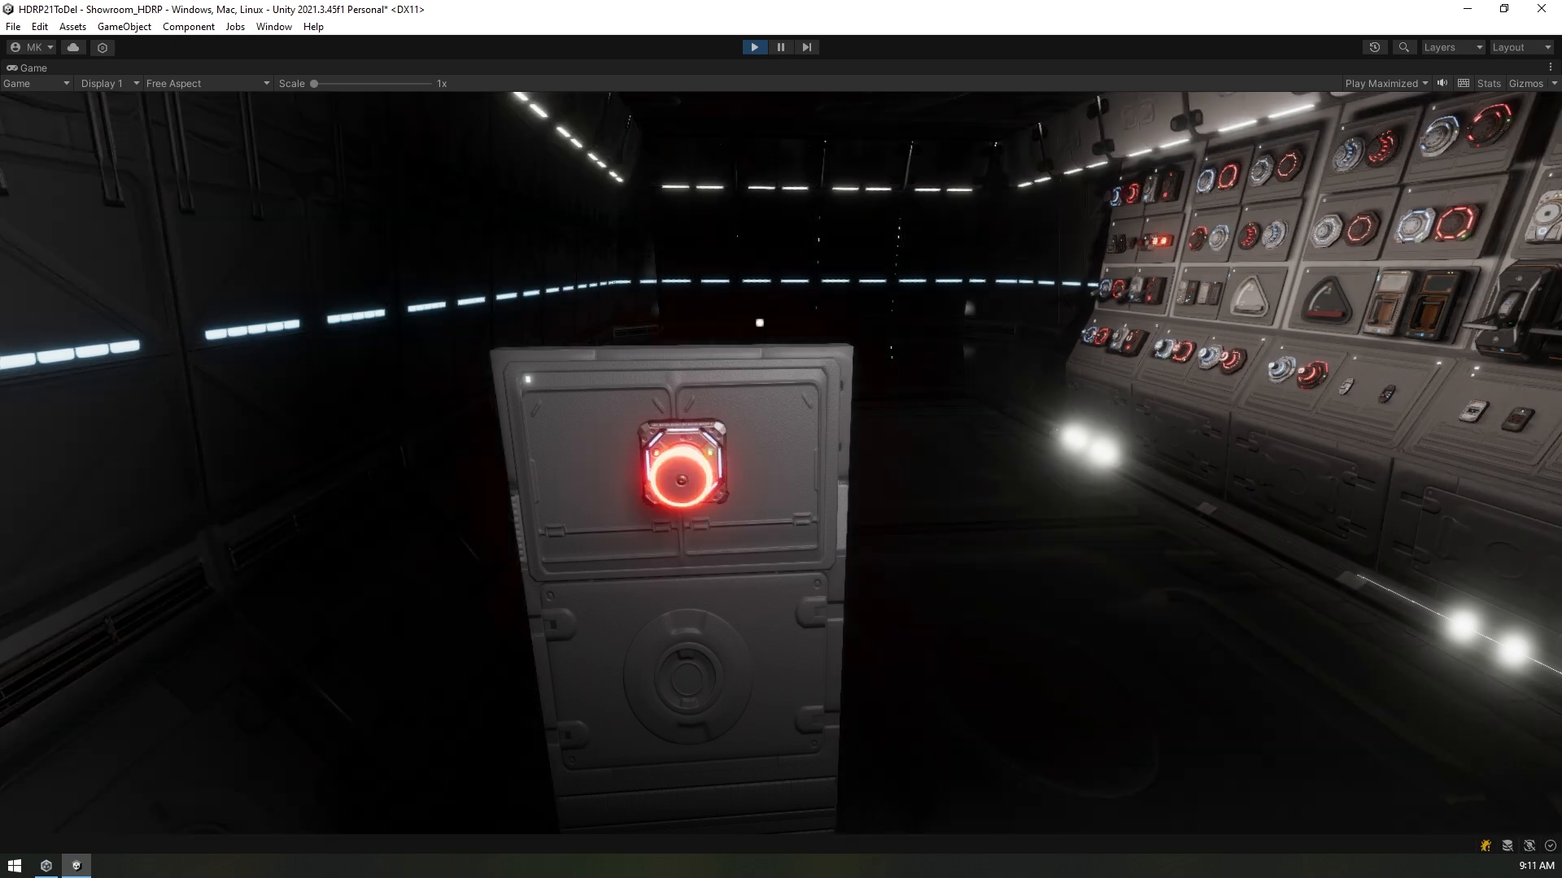
left_click(751, 47)
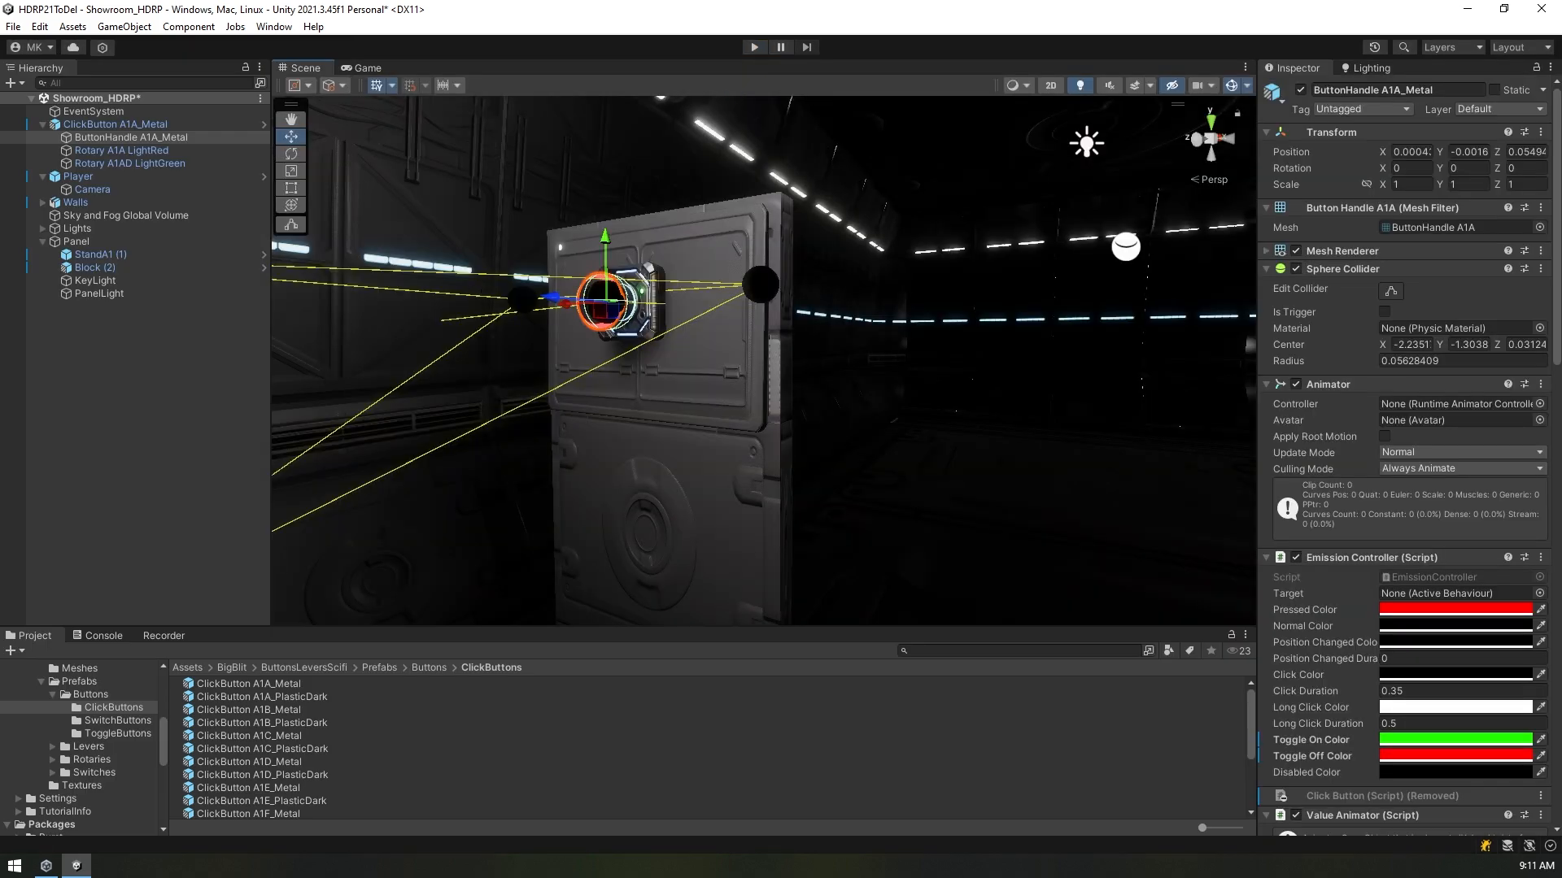